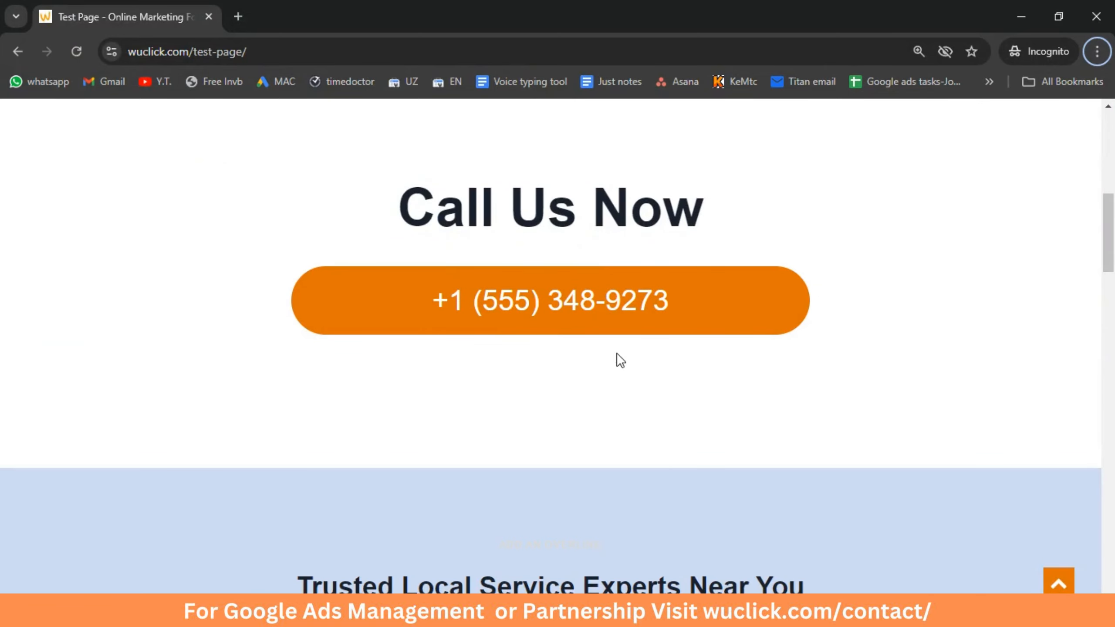
Step: Examine the test page's call section, lead form and moving services heading
{"action": "scroll", "coordinate": [620, 361], "scroll_direction": "up", "scroll_amount": 10}
{"action": "scroll", "coordinate": [626, 369], "scroll_direction": "down", "scroll_amount": 8}
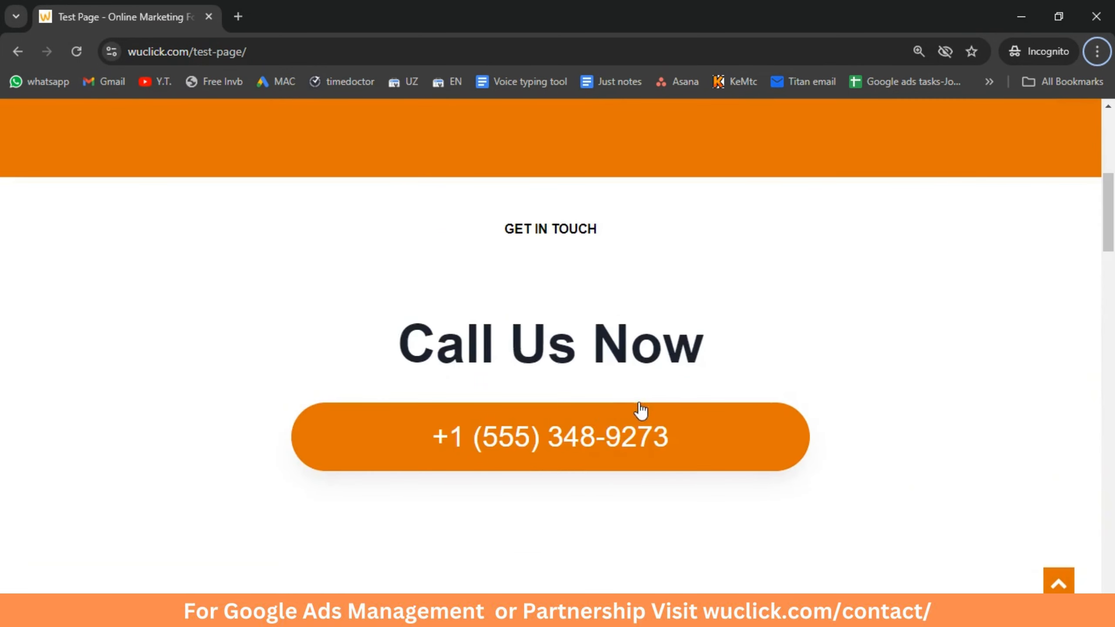
{"action": "scroll", "coordinate": [640, 410], "scroll_direction": "up", "scroll_amount": 8}
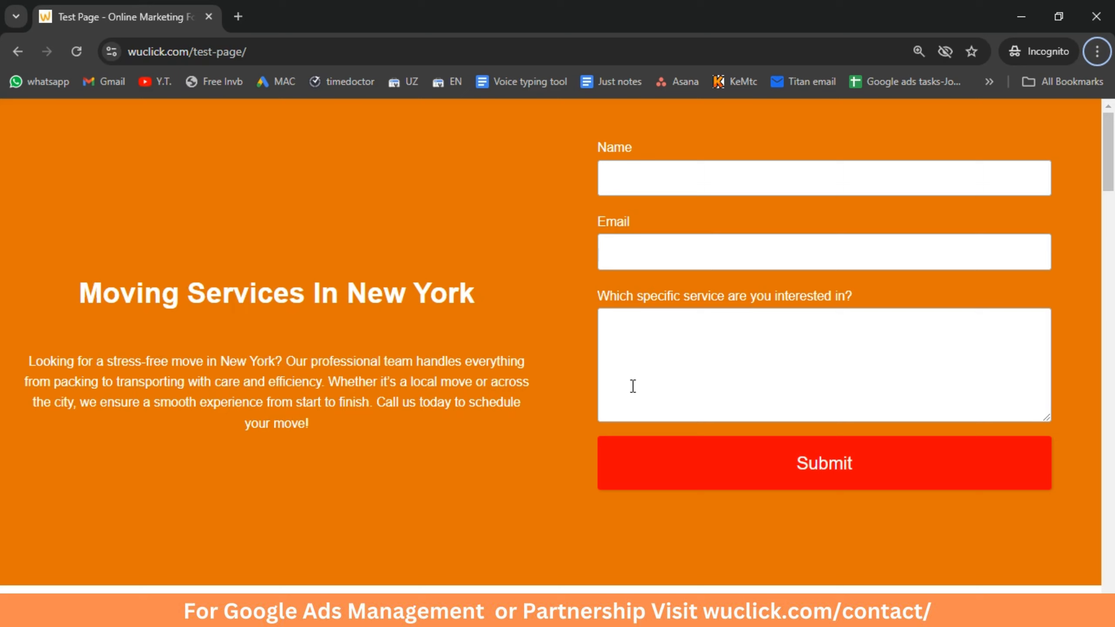
{"action": "left_click_drag", "start_coordinate": [71, 296], "coordinate": [311, 295]}
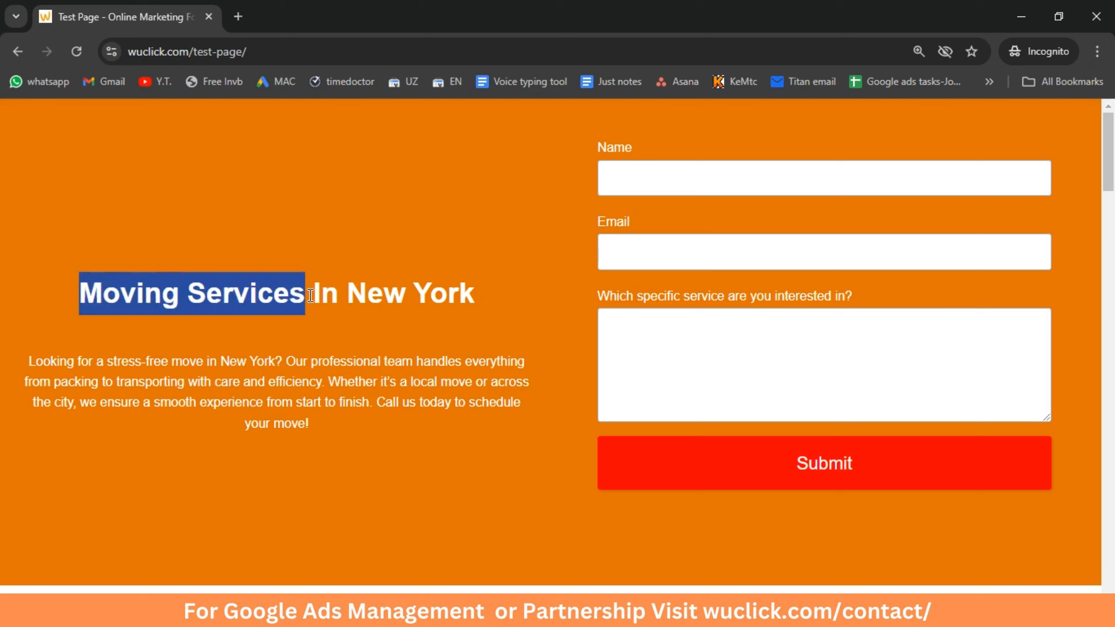
{"action": "left_click", "coordinate": [263, 352]}
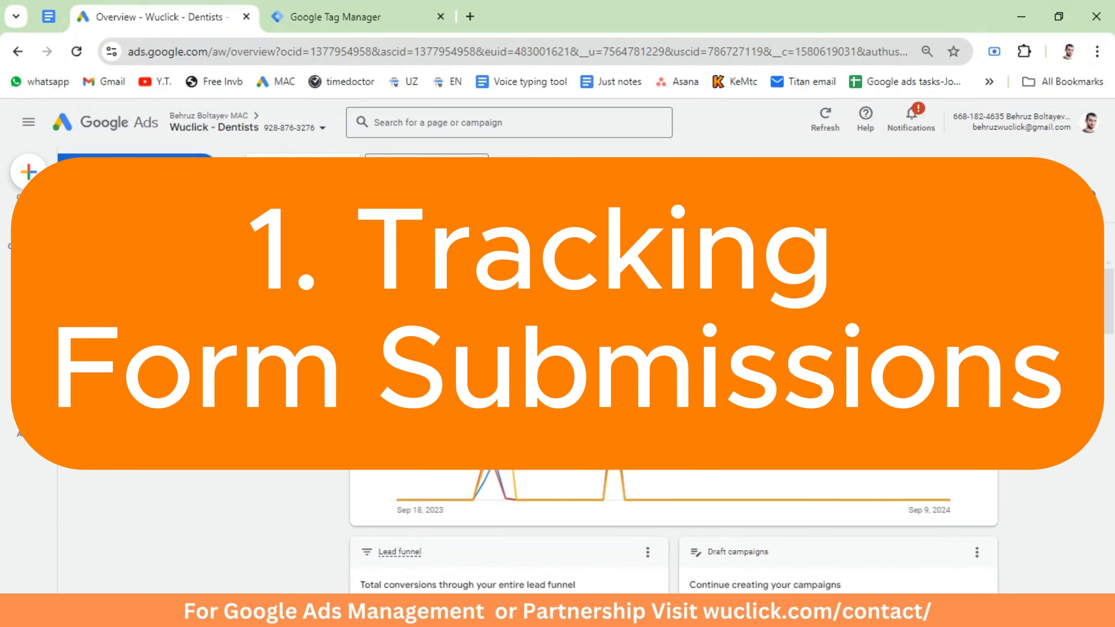
Step: Switch to Google Ads and start a new website conversion action from the conversion goals summary
{"action": "mouse_move", "coordinate": [30, 278]}
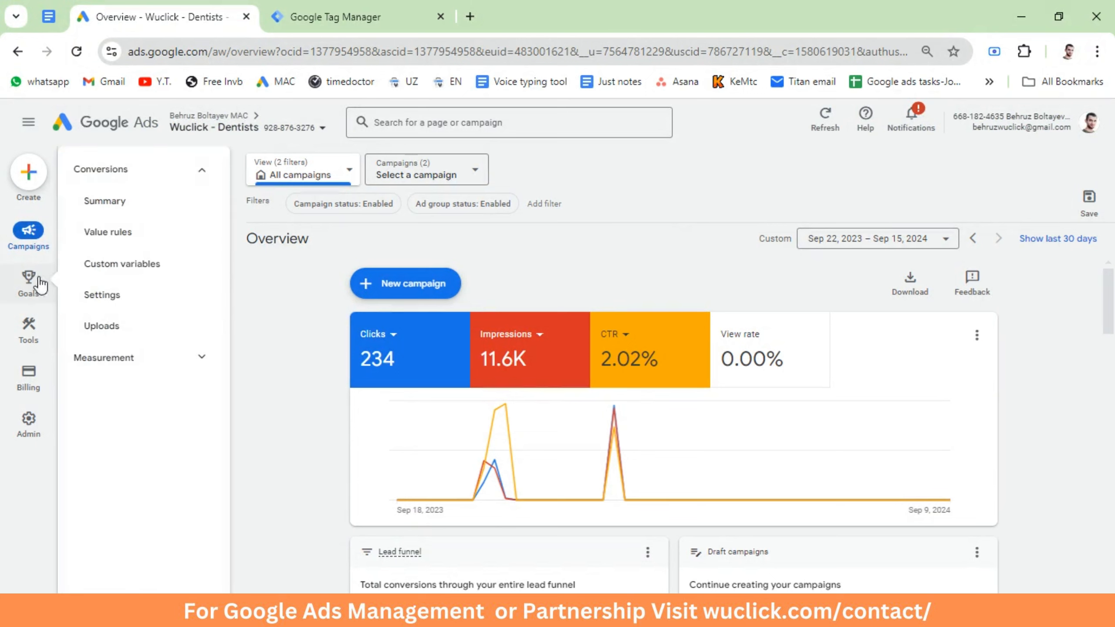
{"action": "left_click", "coordinate": [156, 216]}
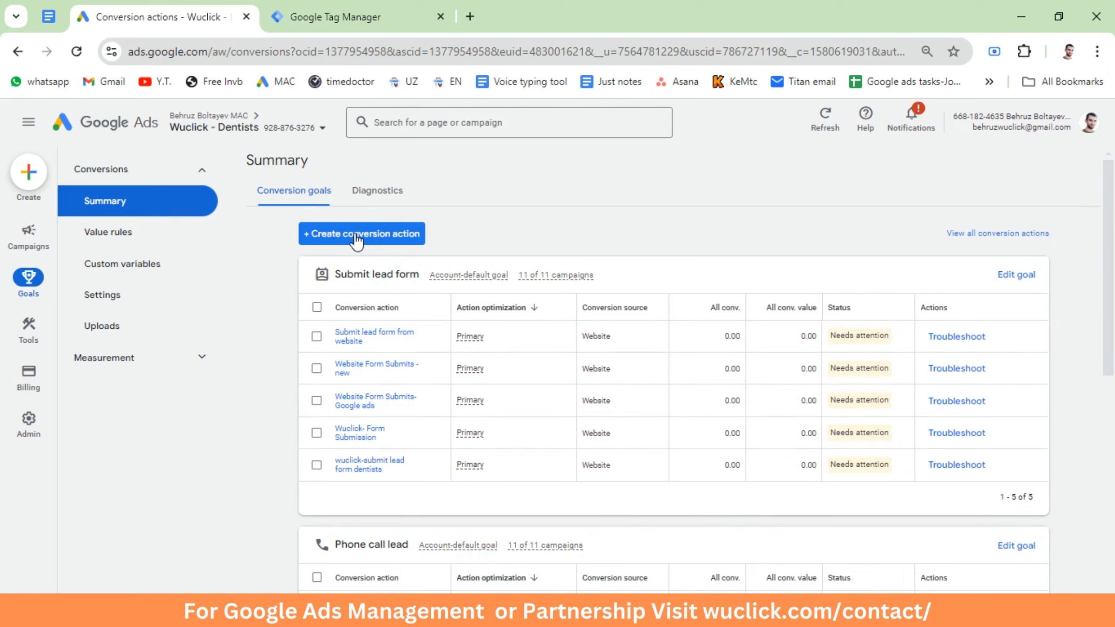
{"action": "left_click", "coordinate": [369, 234]}
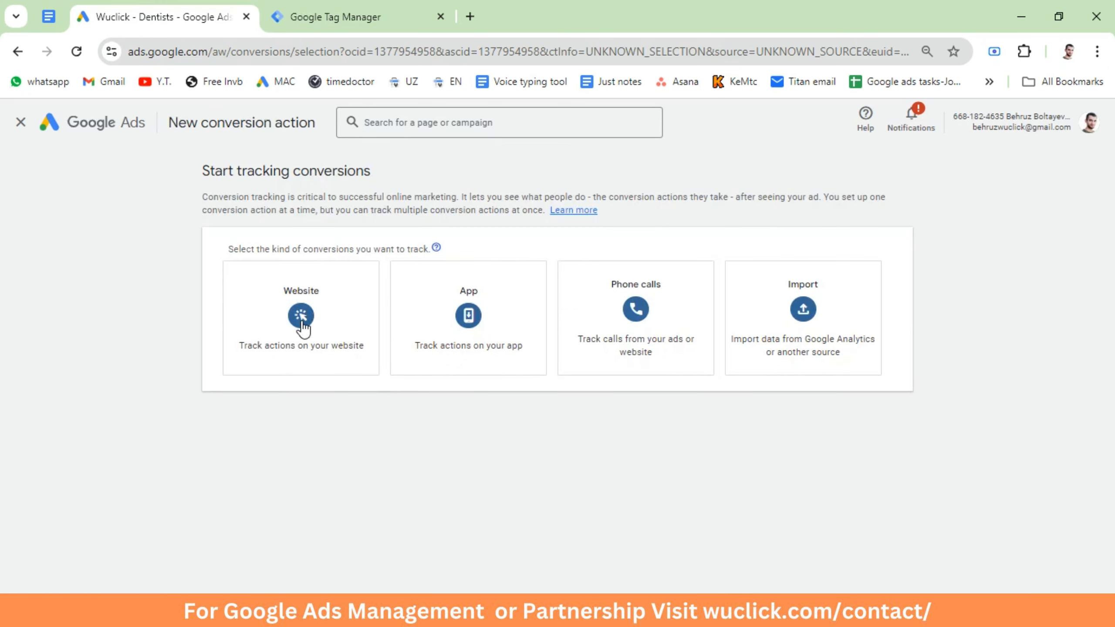
{"action": "left_click", "coordinate": [303, 324]}
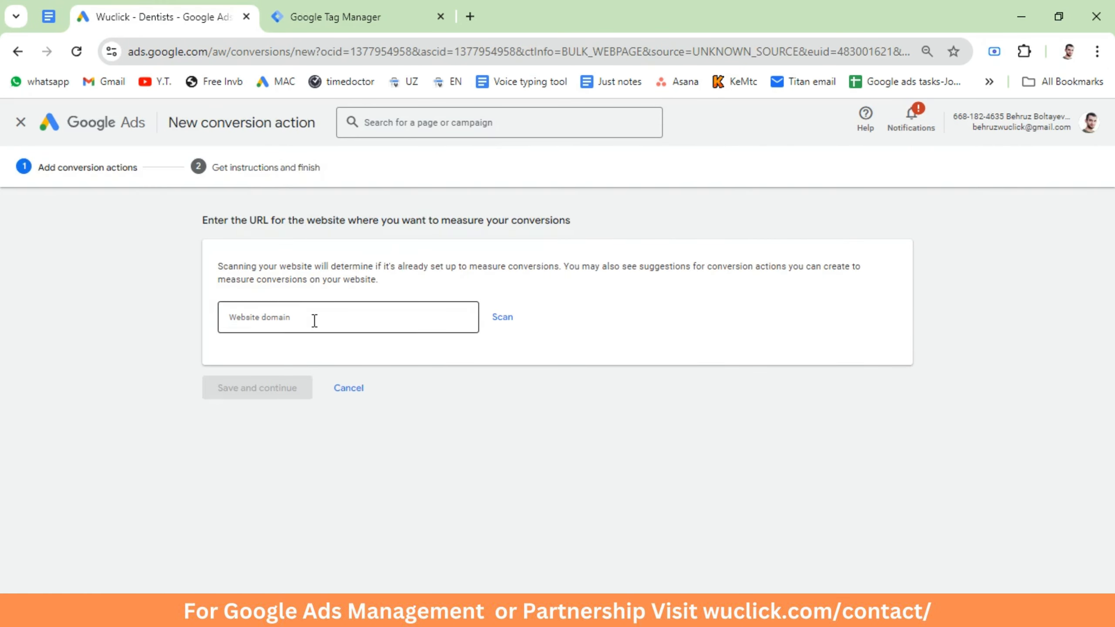
Step: Enter wuclick.com as the website domain and scan it
{"action": "left_click", "coordinate": [314, 320]}
{"action": "type", "text": "wuclick.om"}
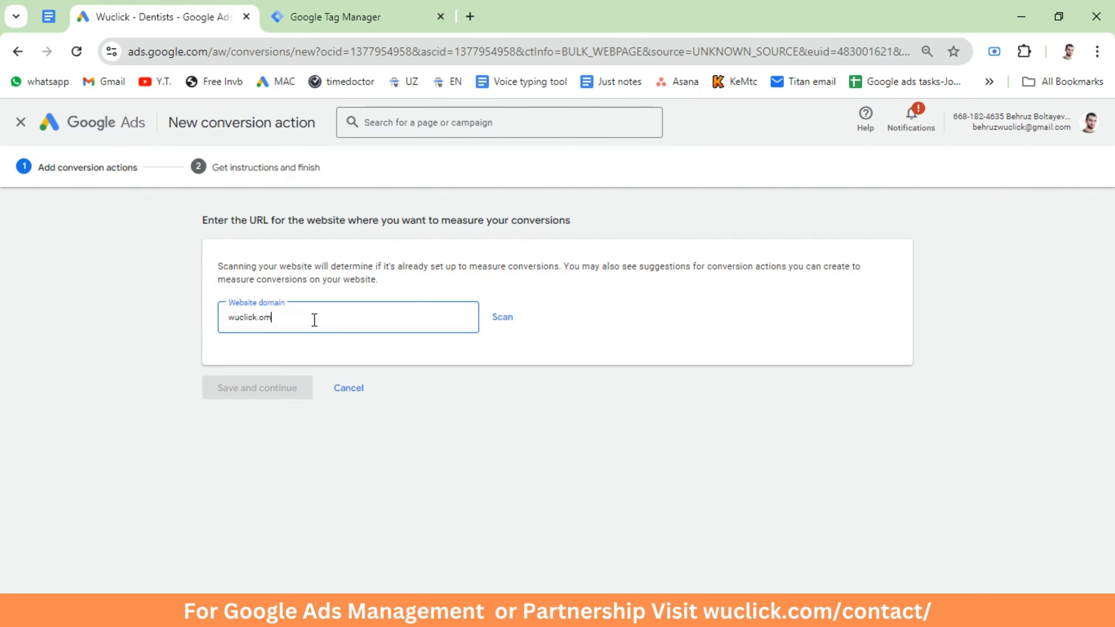
{"action": "left_click", "coordinate": [502, 317]}
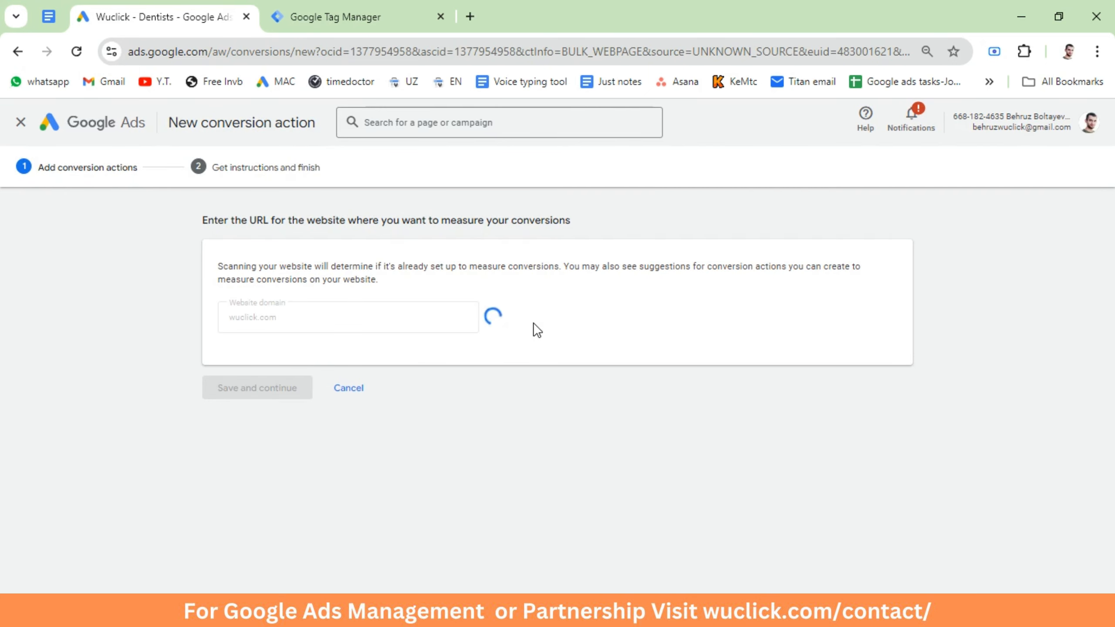
Step: Add a conversion action manually with the goal category Contact and expand its conversion action optimization options
{"action": "scroll", "coordinate": [501, 398], "scroll_direction": "down", "scroll_amount": 3}
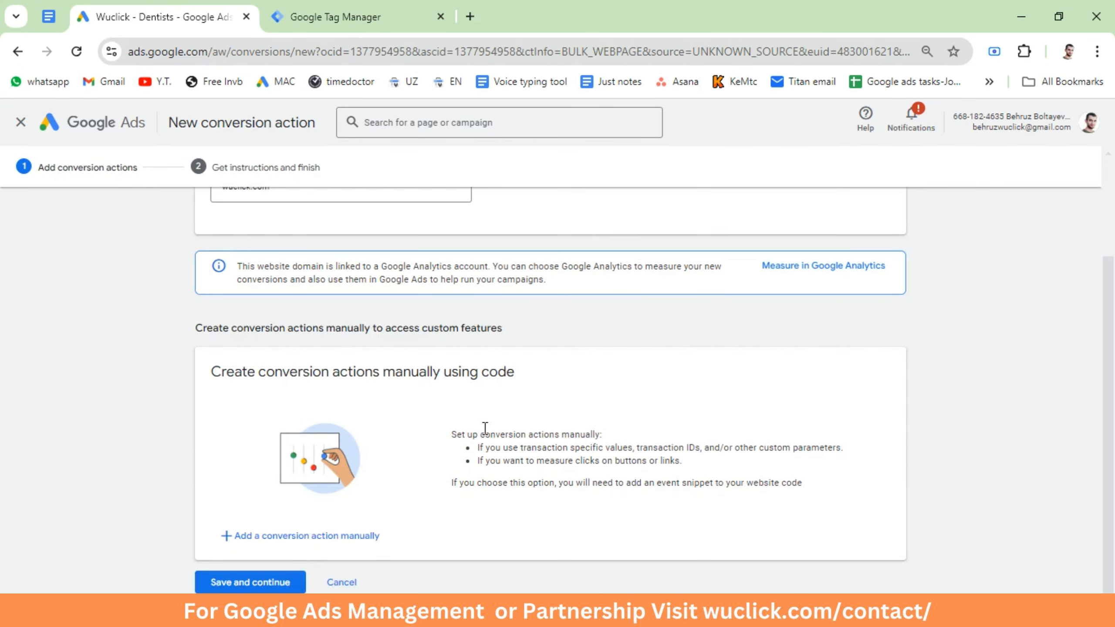
{"action": "left_click", "coordinate": [283, 536]}
{"action": "left_click", "coordinate": [518, 289]}
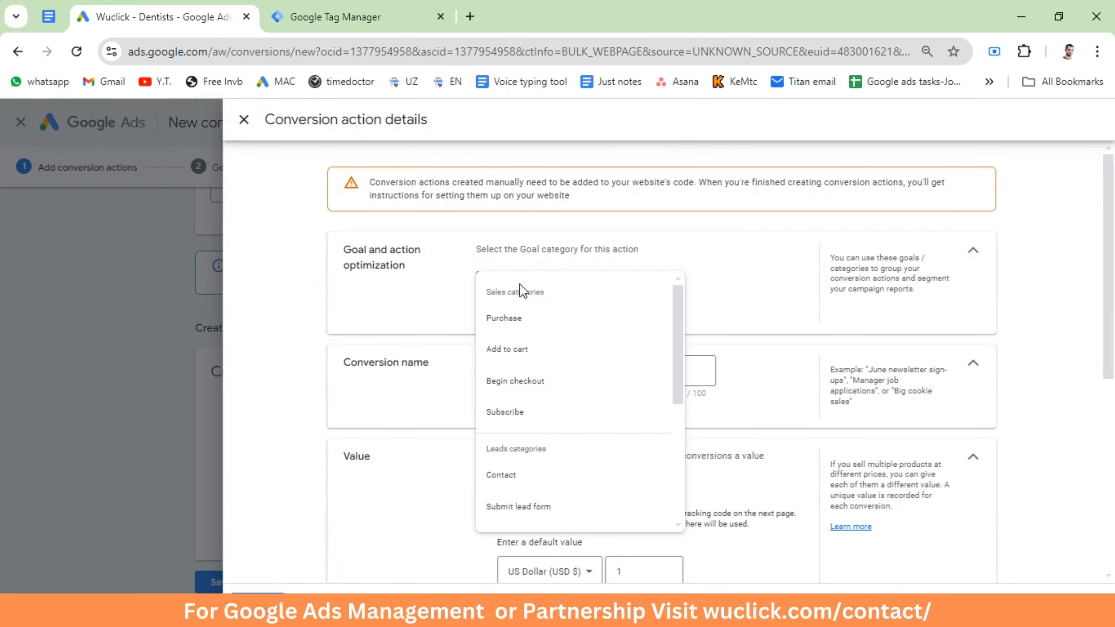
{"action": "left_click", "coordinate": [505, 478]}
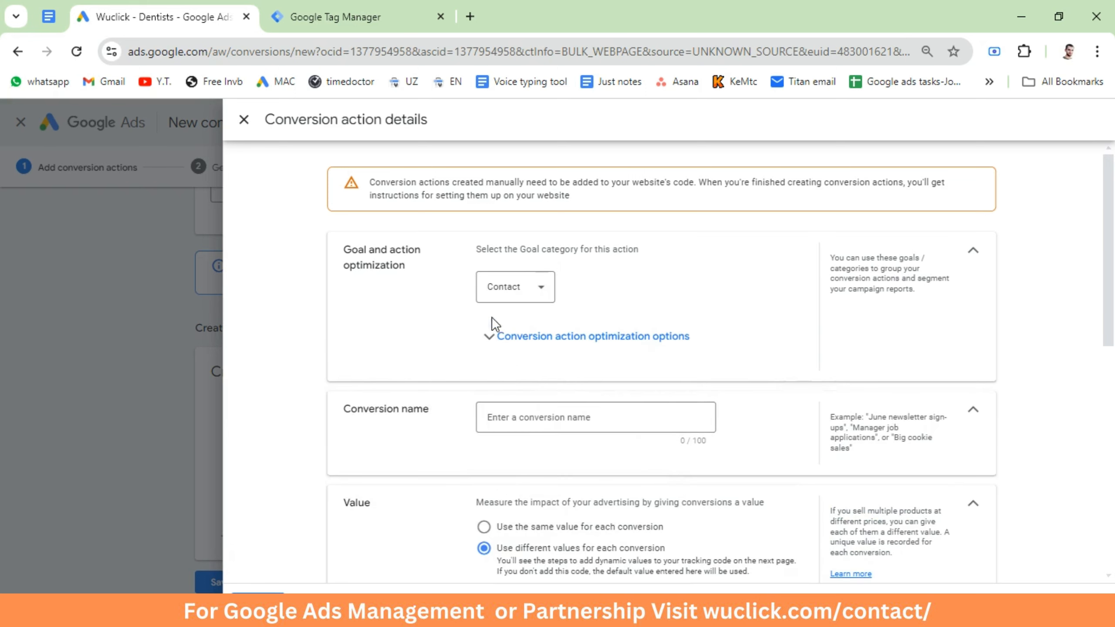
{"action": "left_click", "coordinate": [488, 342]}
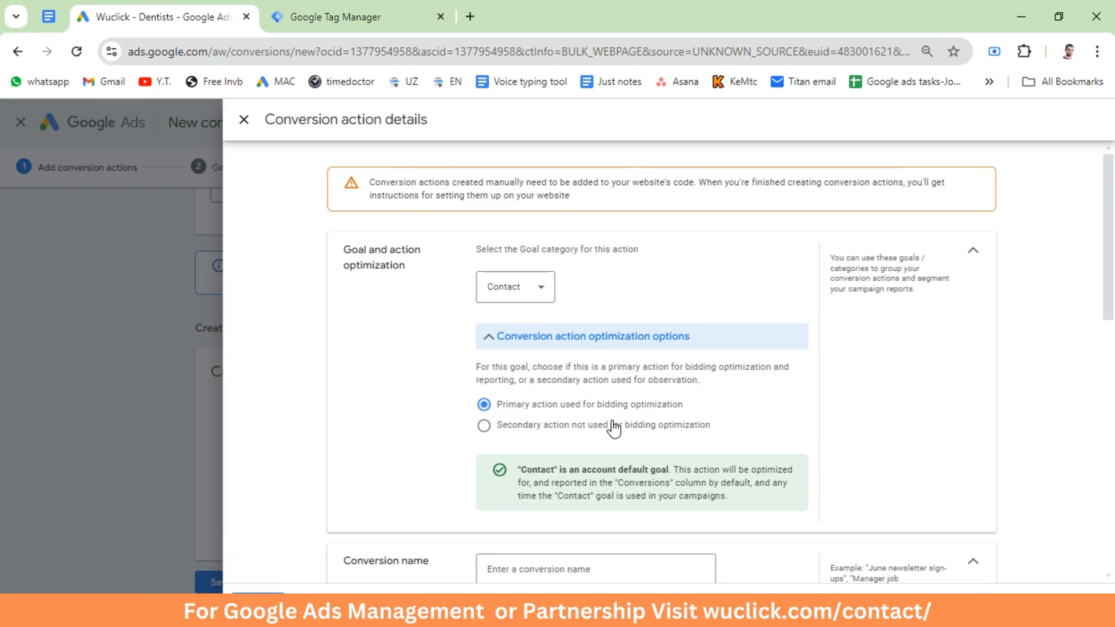
Step: Name the conversion "Form Submit - Youtube" and use the same value for each conversion
{"action": "scroll", "coordinate": [614, 429], "scroll_direction": "down", "scroll_amount": 5}
{"action": "left_click", "coordinate": [521, 293]}
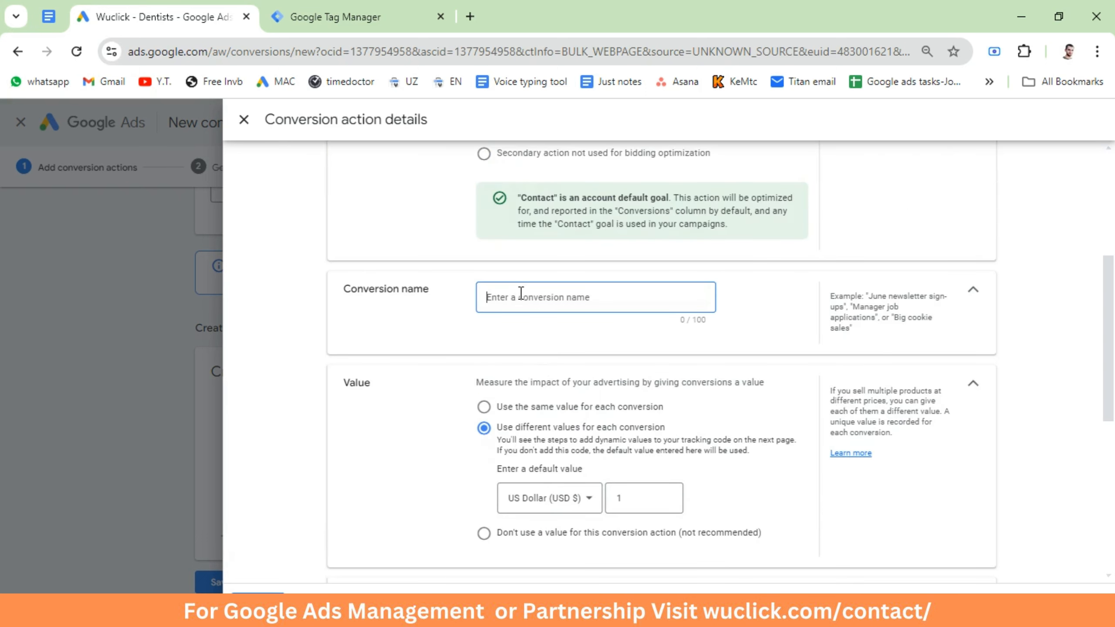
{"action": "type", "text": "Form Submit - Youtube"}
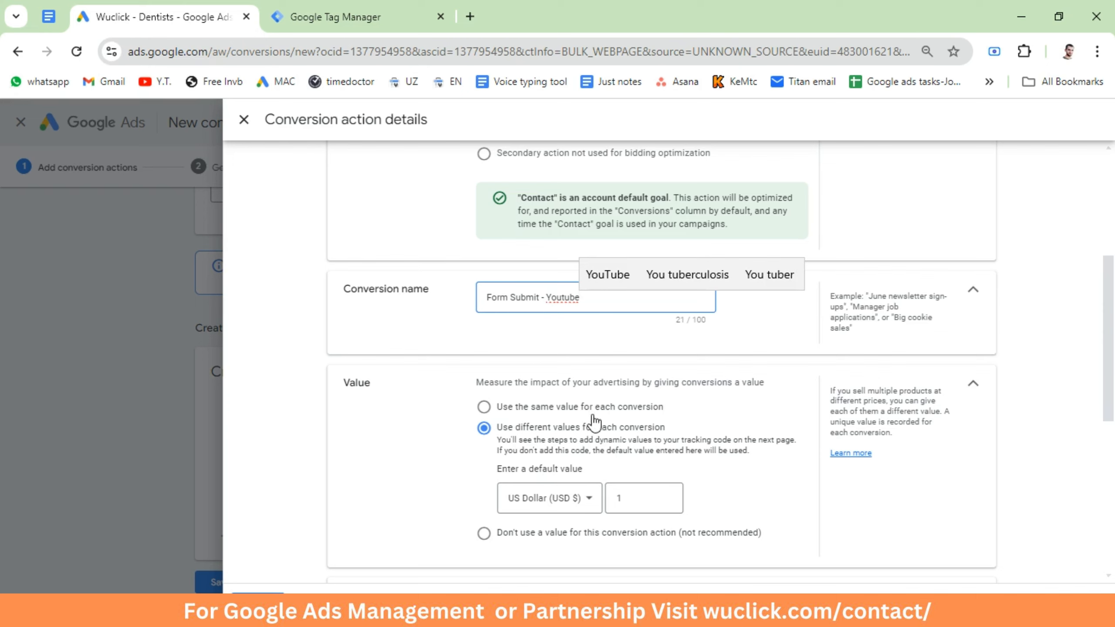
{"action": "left_click", "coordinate": [484, 407]}
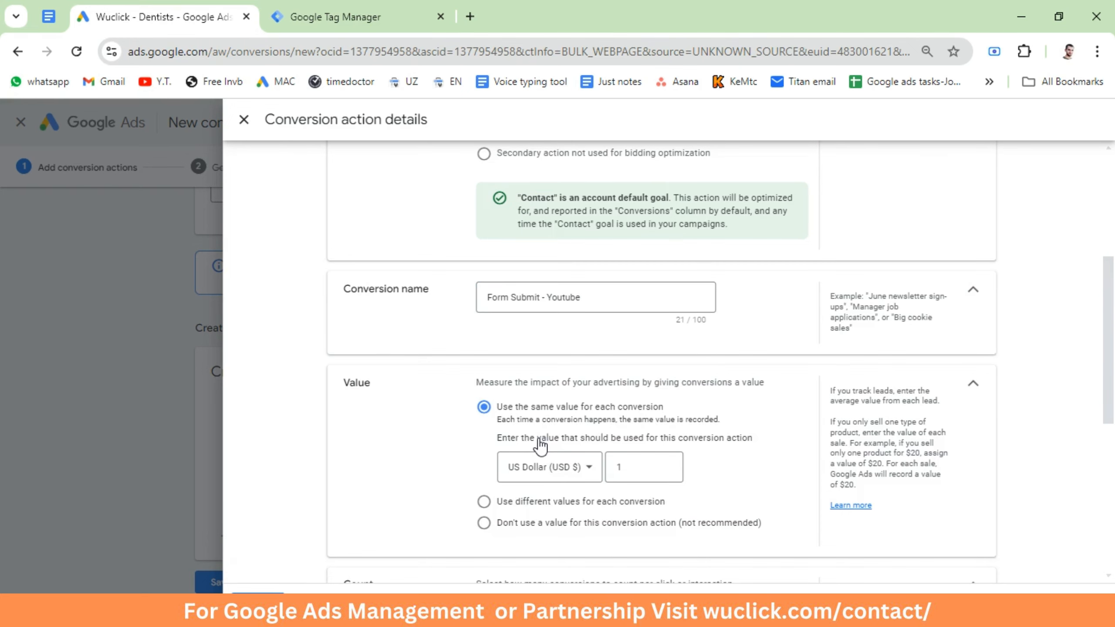
Step: Set the conversion count to One, show the click-through conversion window setting, and save the conversion action
{"action": "scroll", "coordinate": [540, 446], "scroll_direction": "down", "scroll_amount": 6}
{"action": "left_click", "coordinate": [484, 369]}
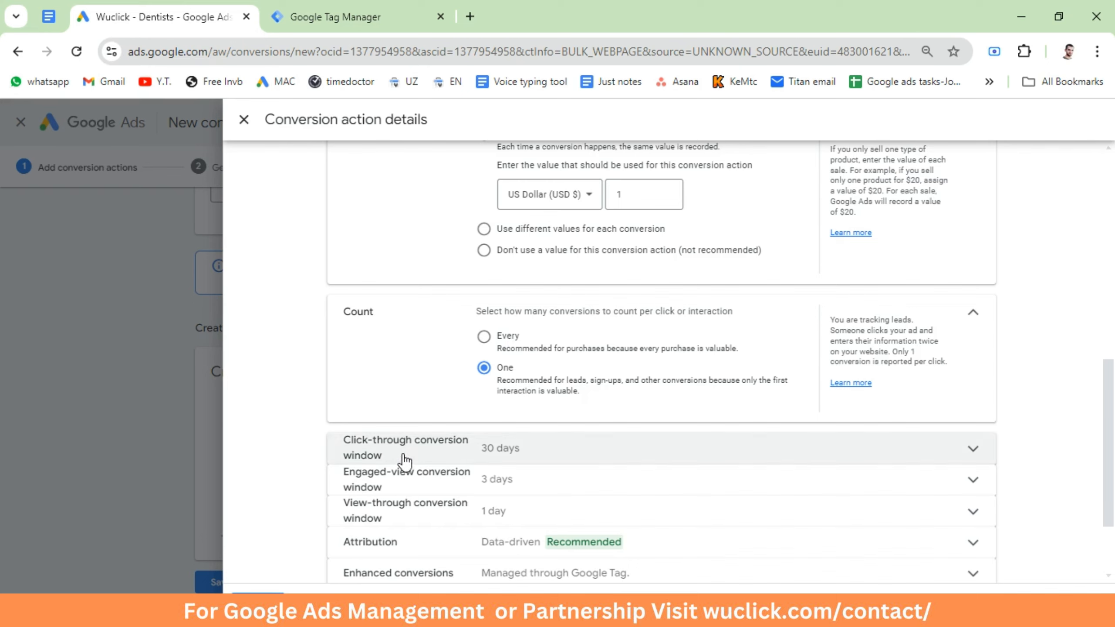
{"action": "left_click", "coordinate": [418, 457]}
{"action": "scroll", "coordinate": [366, 463], "scroll_direction": "down", "scroll_amount": 5}
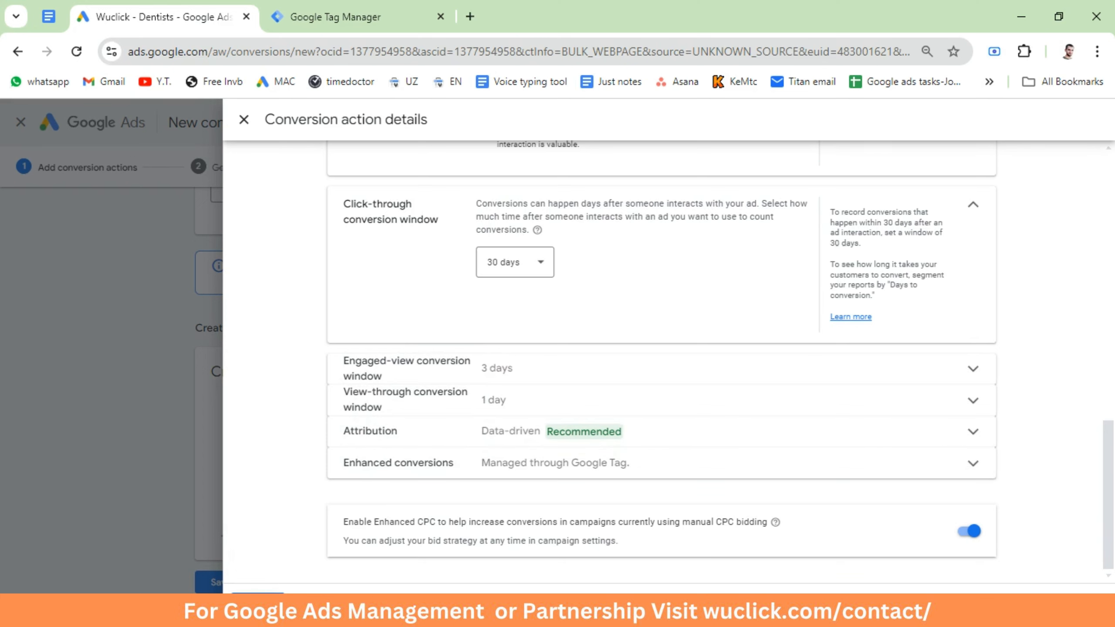
{"action": "left_click", "coordinate": [258, 605]}
{"action": "scroll", "coordinate": [377, 544], "scroll_direction": "down", "scroll_amount": 2}
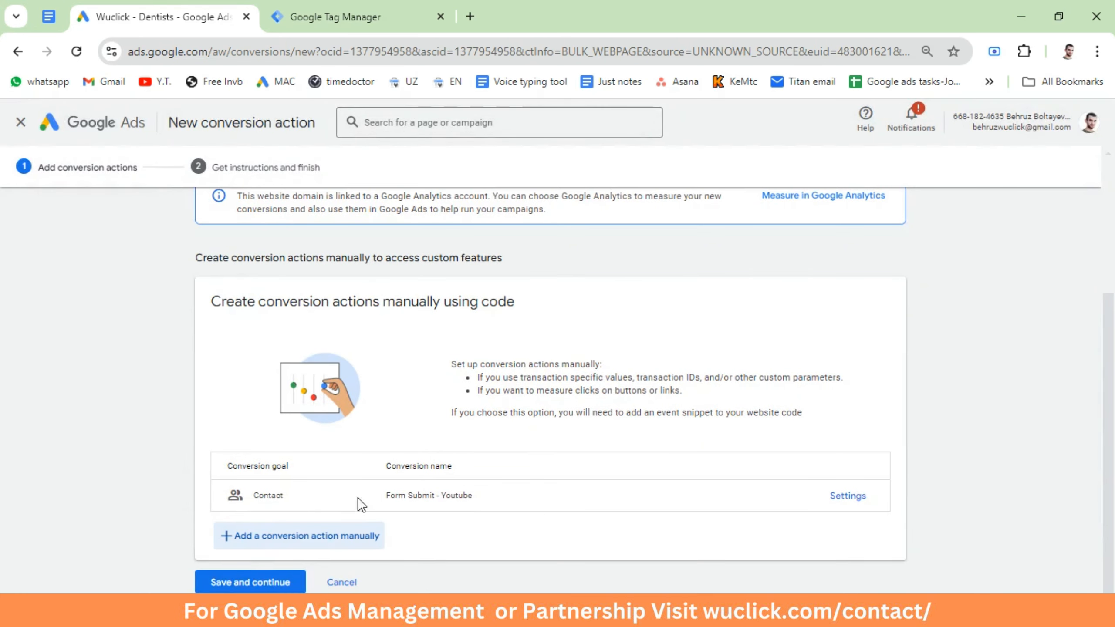
{"action": "left_click", "coordinate": [240, 582]}
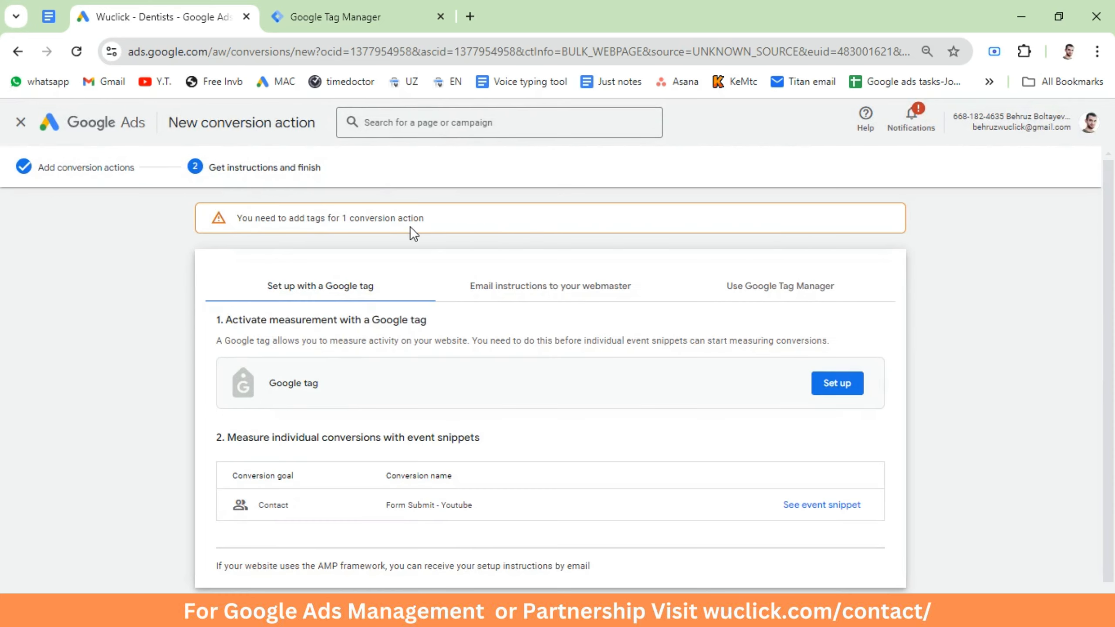
Step: Show the conversion action's Google Tag Manager setup details and switch to Google Tag Manager
{"action": "left_click", "coordinate": [768, 297]}
{"action": "scroll", "coordinate": [532, 416], "scroll_direction": "down", "scroll_amount": 2}
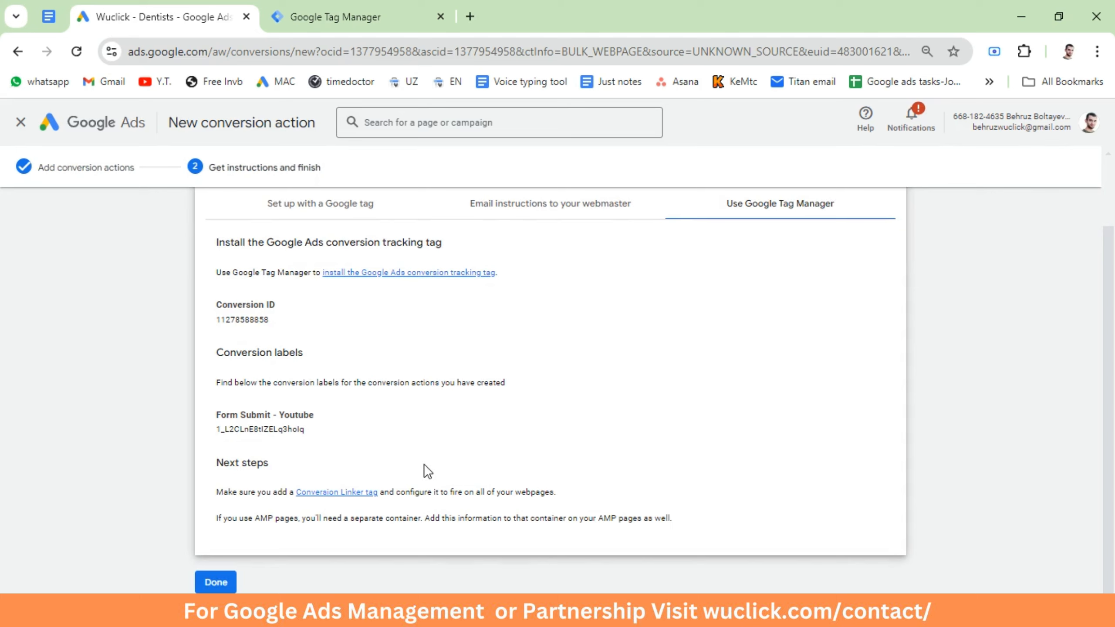
{"action": "left_click", "coordinate": [358, 2]}
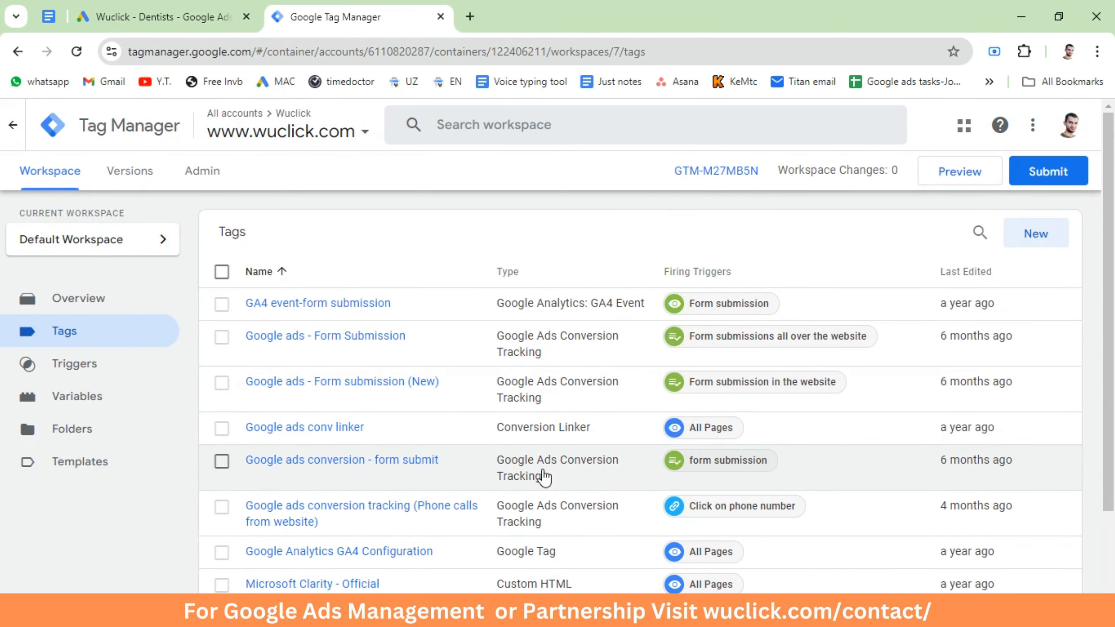
{"action": "left_click", "coordinate": [1035, 237]}
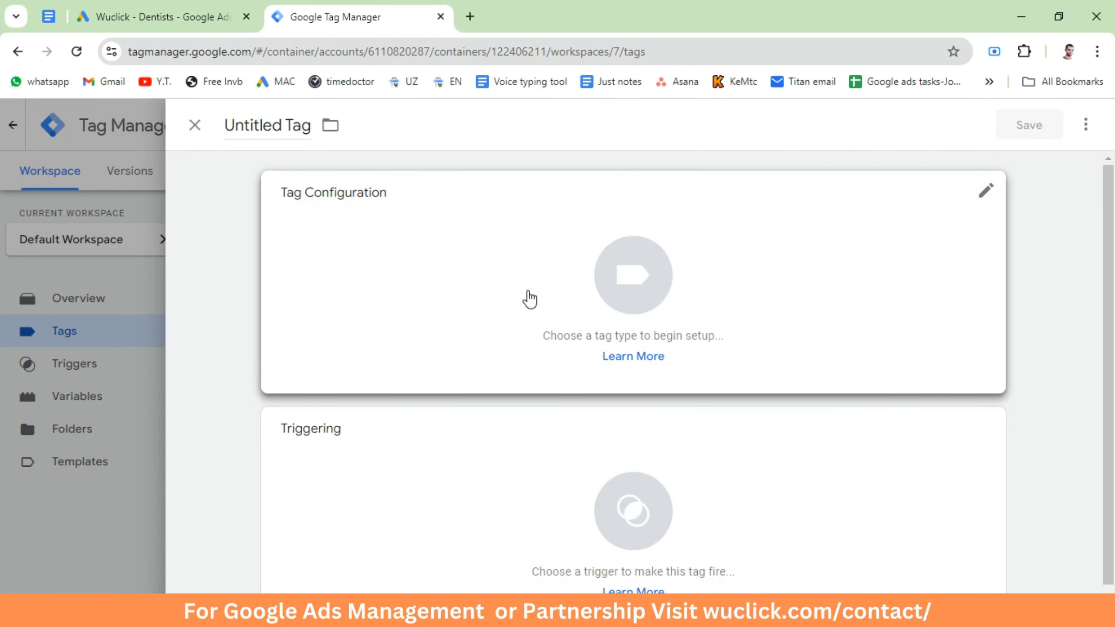
{"action": "left_click", "coordinate": [530, 299]}
{"action": "left_click", "coordinate": [710, 314]}
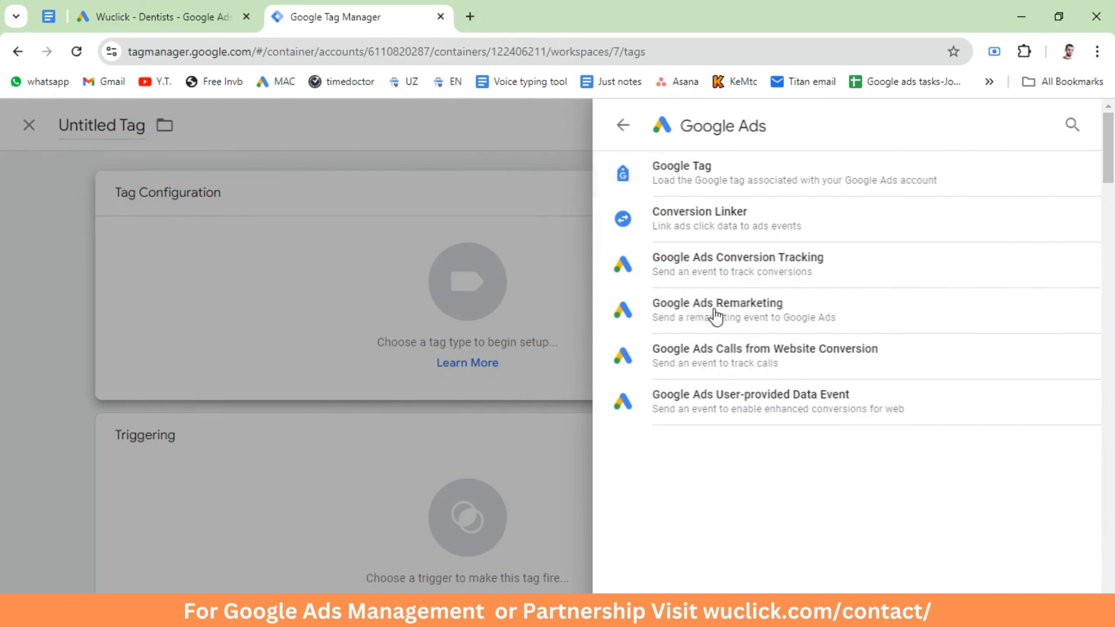
{"action": "left_click", "coordinate": [697, 236]}
{"action": "scroll", "coordinate": [465, 356], "scroll_direction": "down", "scroll_amount": 5}
{"action": "left_click", "coordinate": [466, 513]}
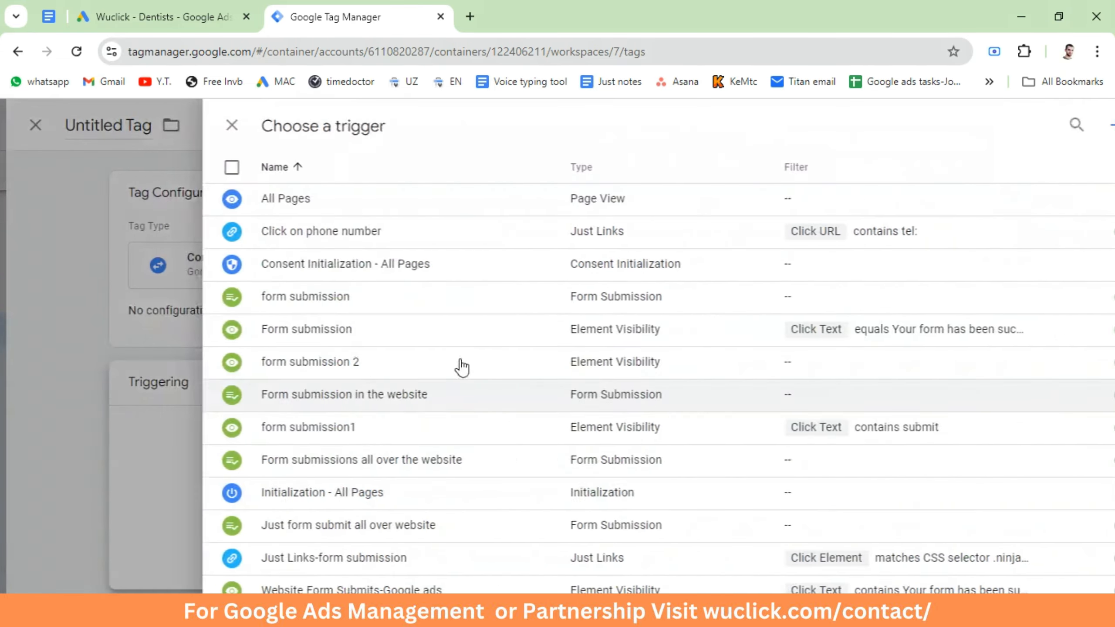
{"action": "left_click", "coordinate": [308, 202]}
{"action": "left_click", "coordinate": [263, 119]}
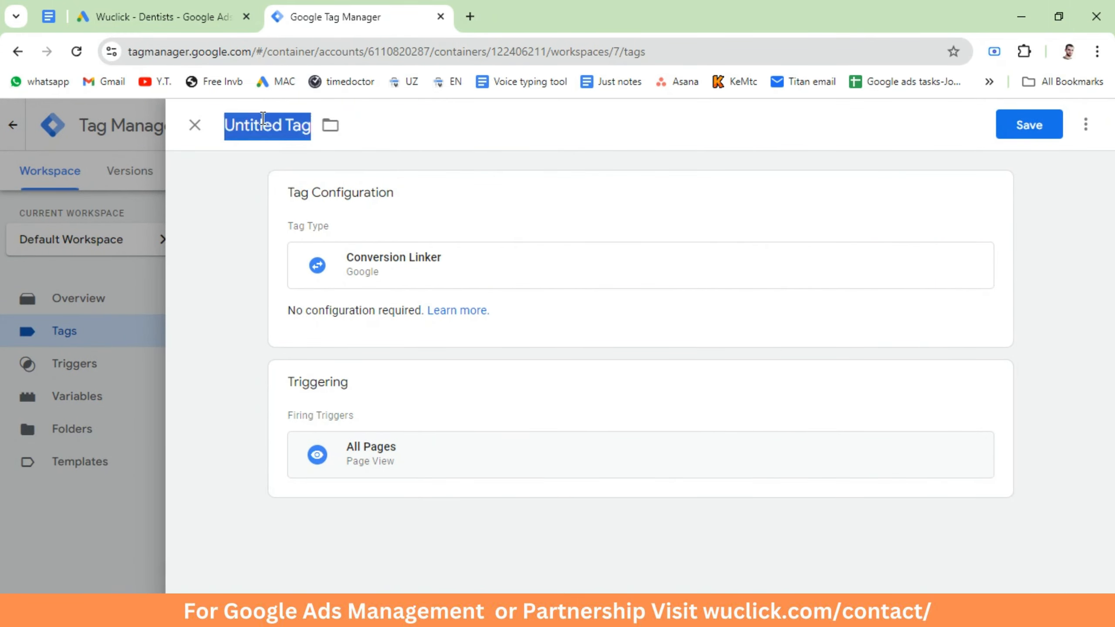
{"action": "type", "text": "Conversion"}
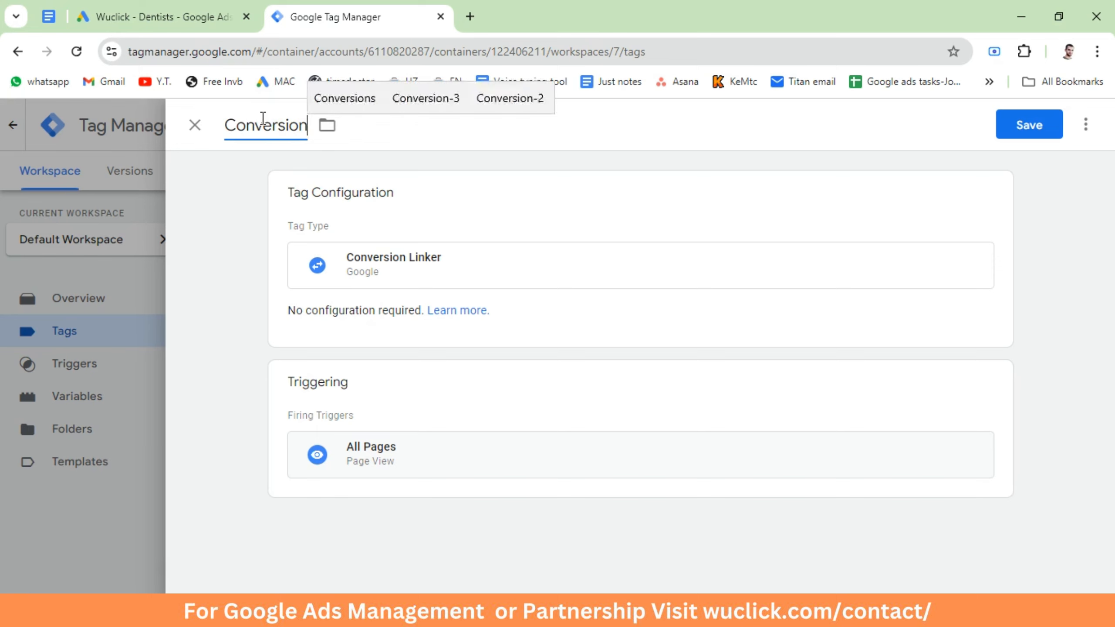
{"action": "type", "text": " linker"}
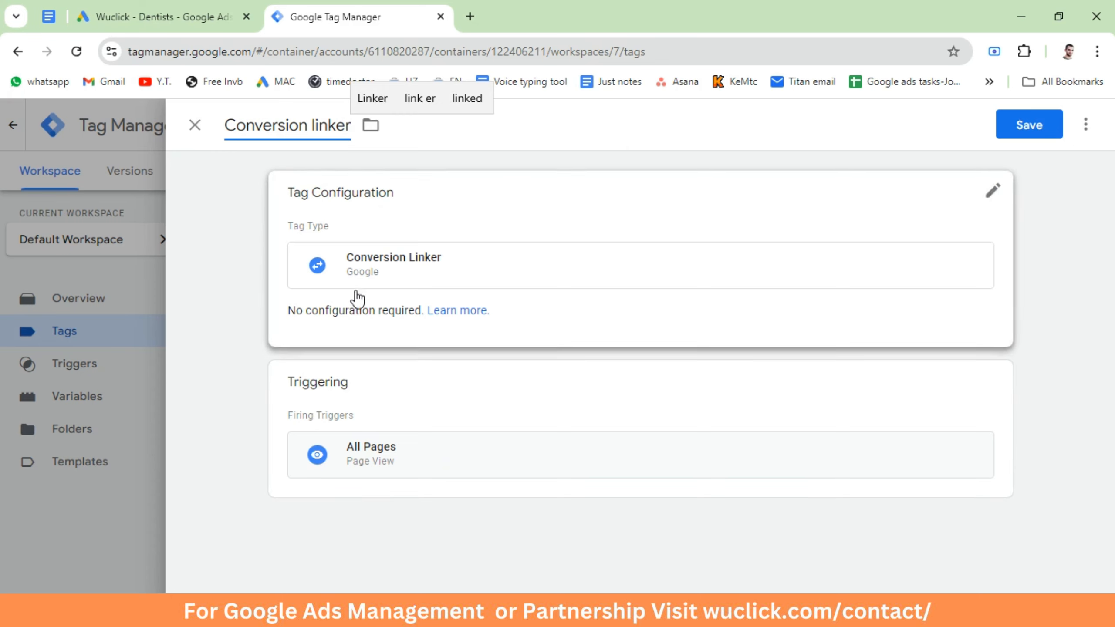
{"action": "left_click", "coordinate": [194, 126]}
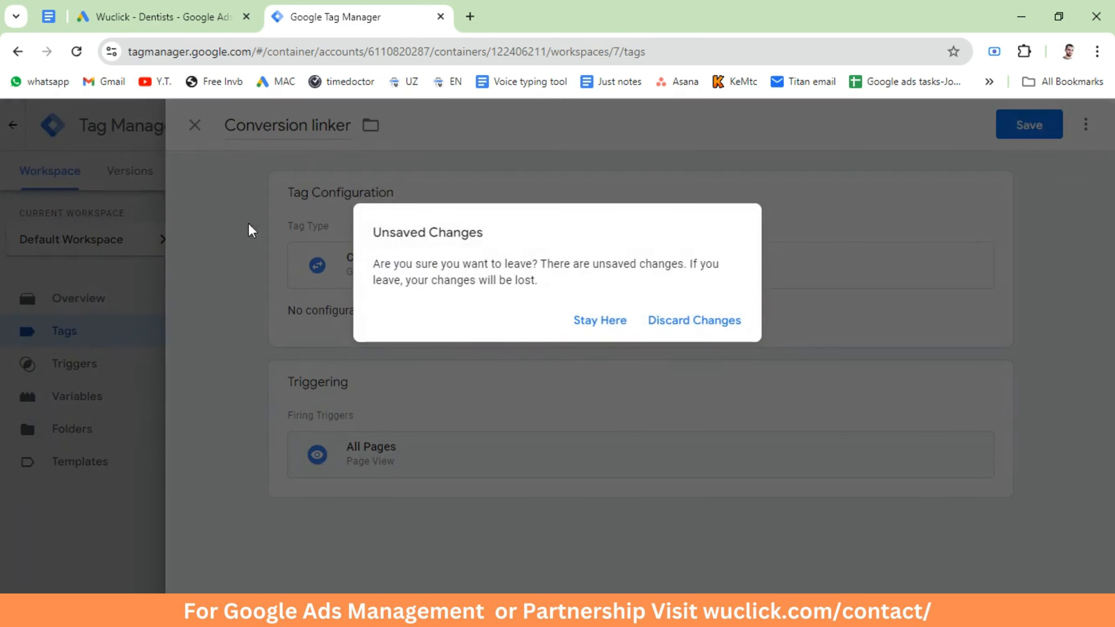
{"action": "left_click", "coordinate": [707, 321]}
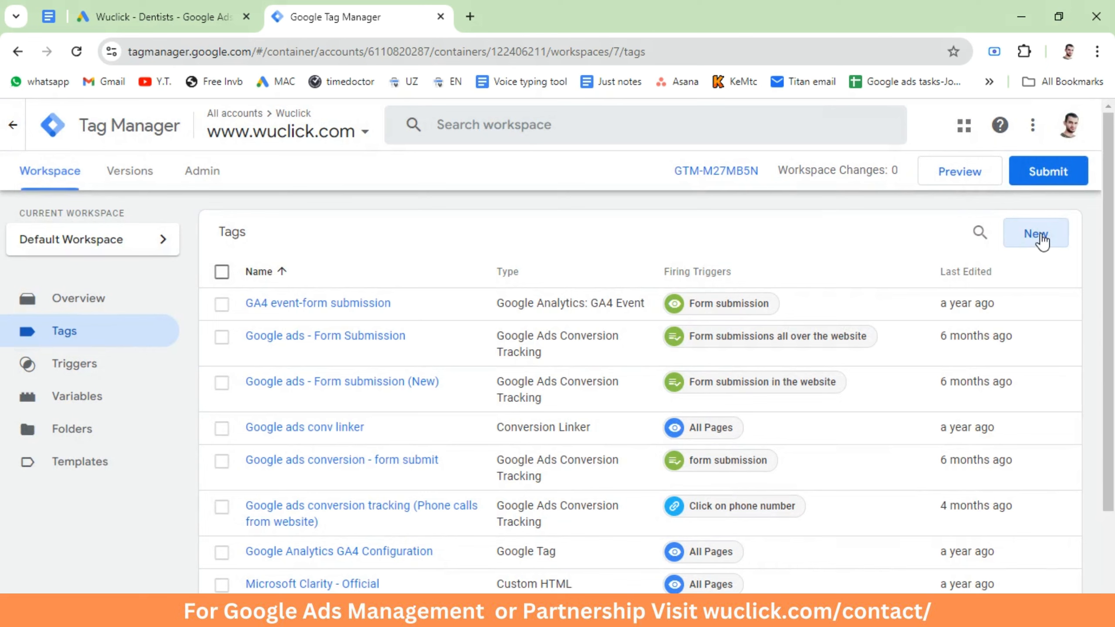
Step: Create a new tag with the Google Ads Conversion Tracking tag type
{"action": "left_click", "coordinate": [1036, 233]}
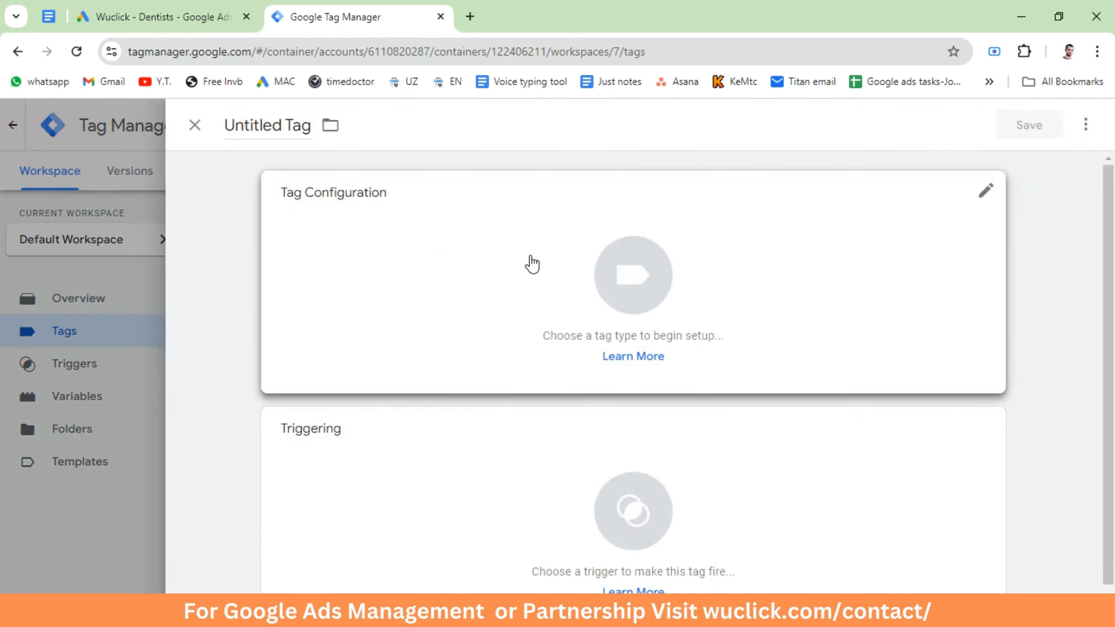
{"action": "left_click", "coordinate": [528, 261]}
{"action": "left_click", "coordinate": [687, 315]}
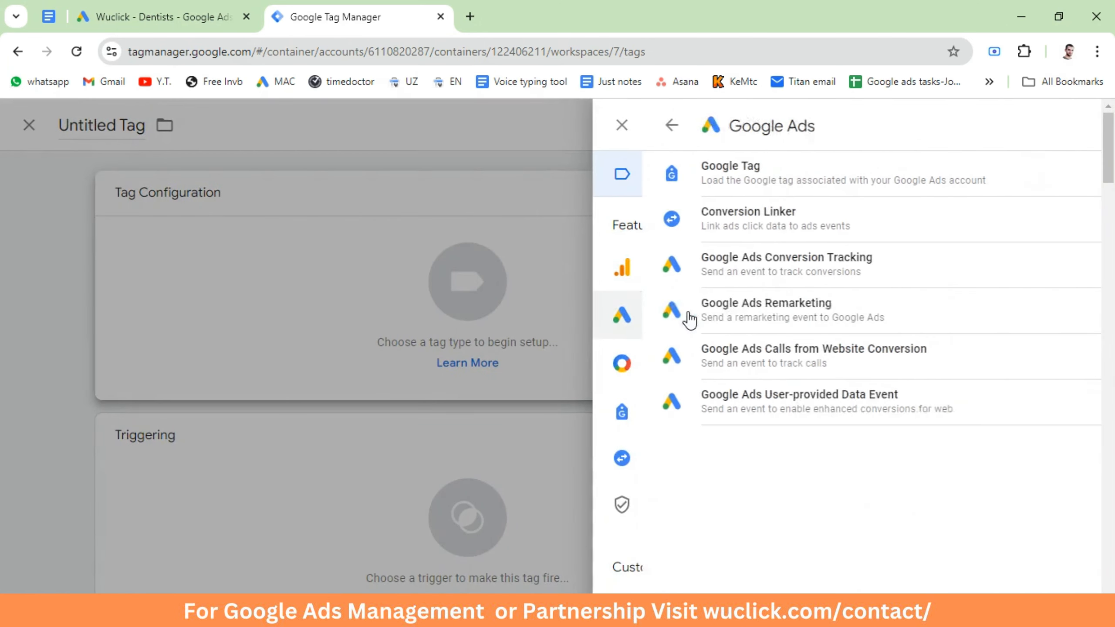
{"action": "left_click", "coordinate": [709, 271]}
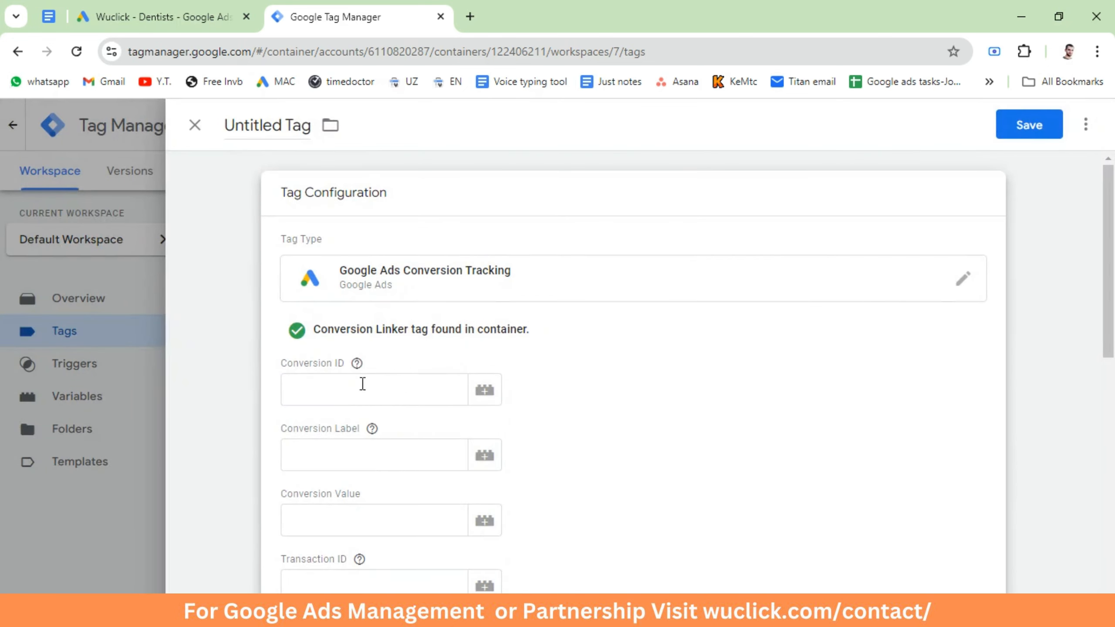
Step: Copy the conversion ID from Google Ads into the tag's Conversion ID field in Google Tag Manager
{"action": "scroll", "coordinate": [326, 394], "scroll_direction": "down", "scroll_amount": 1}
{"action": "left_click", "coordinate": [327, 367]}
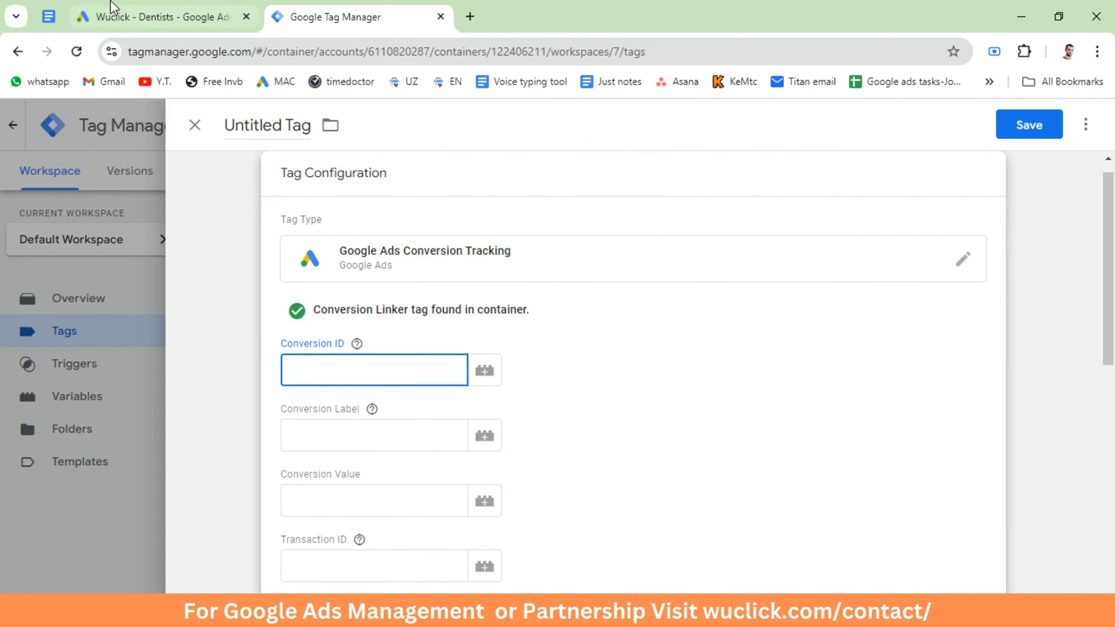
{"action": "left_click", "coordinate": [115, 14]}
{"action": "double_click", "coordinate": [241, 319]}
{"action": "key", "text": "ctrl+c"}
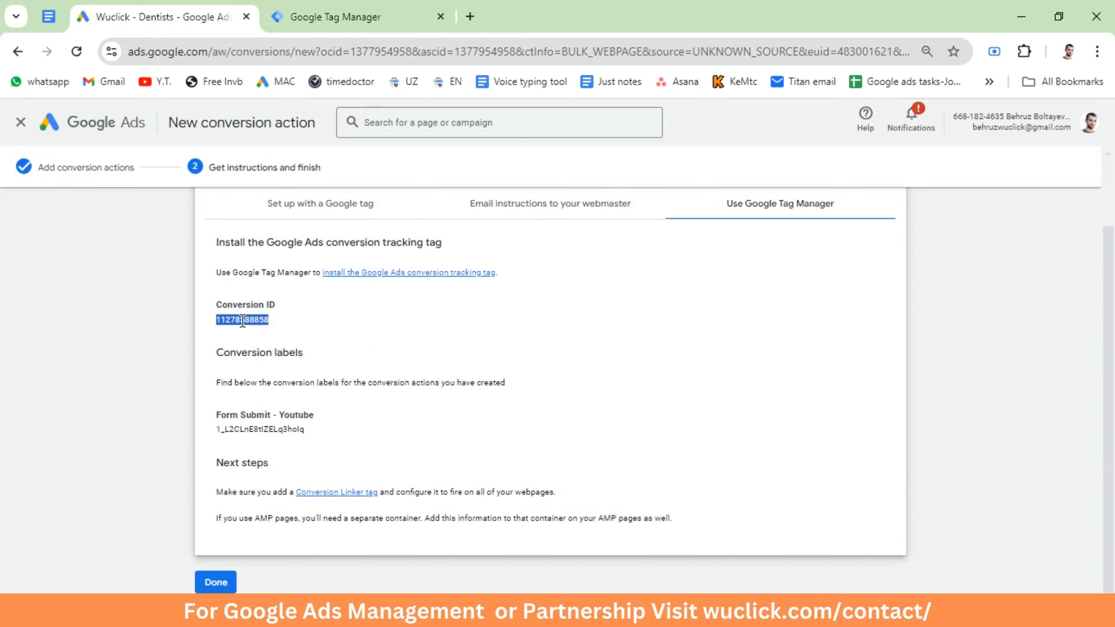
{"action": "left_click", "coordinate": [335, 17]}
{"action": "key", "text": "ctrl+v"}
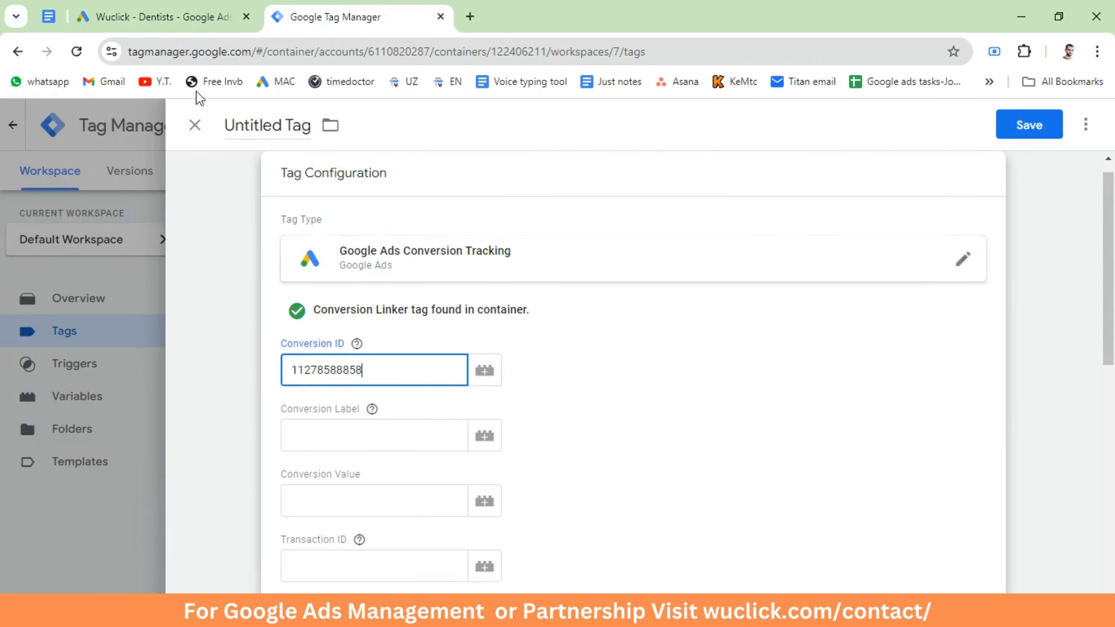
Step: Copy the "Form Submit - Youtube" conversion label from Google Ads into the tag's Conversion Label field in Google Tag Manager
{"action": "left_click", "coordinate": [145, 16]}
{"action": "double_click", "coordinate": [262, 429]}
{"action": "key", "text": "ctrl+c"}
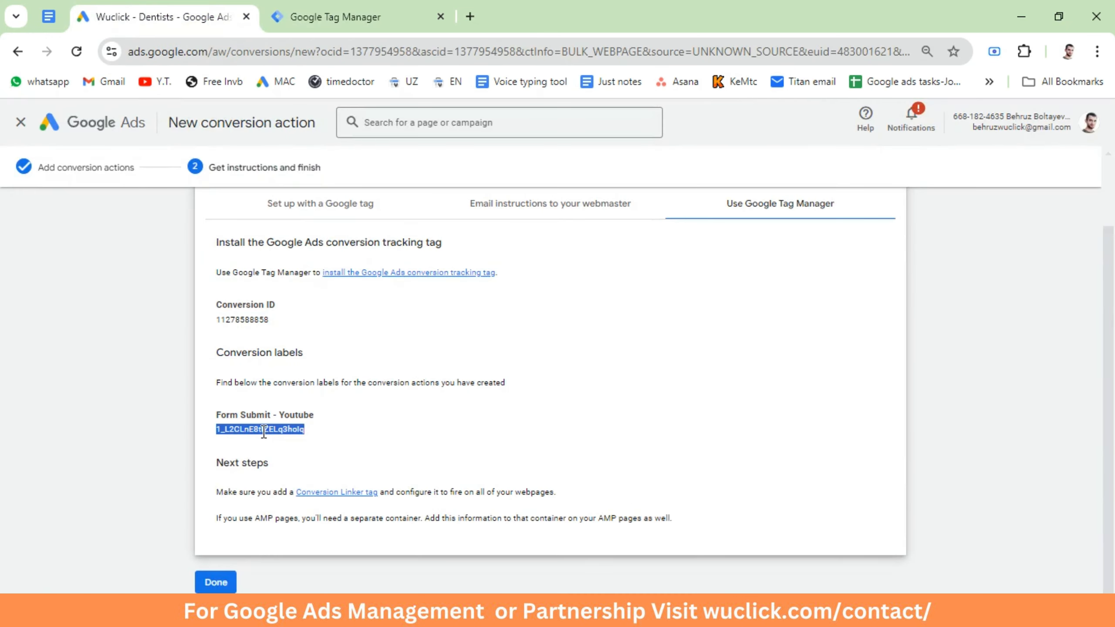
{"action": "left_click", "coordinate": [335, 16]}
{"action": "left_click", "coordinate": [323, 437]}
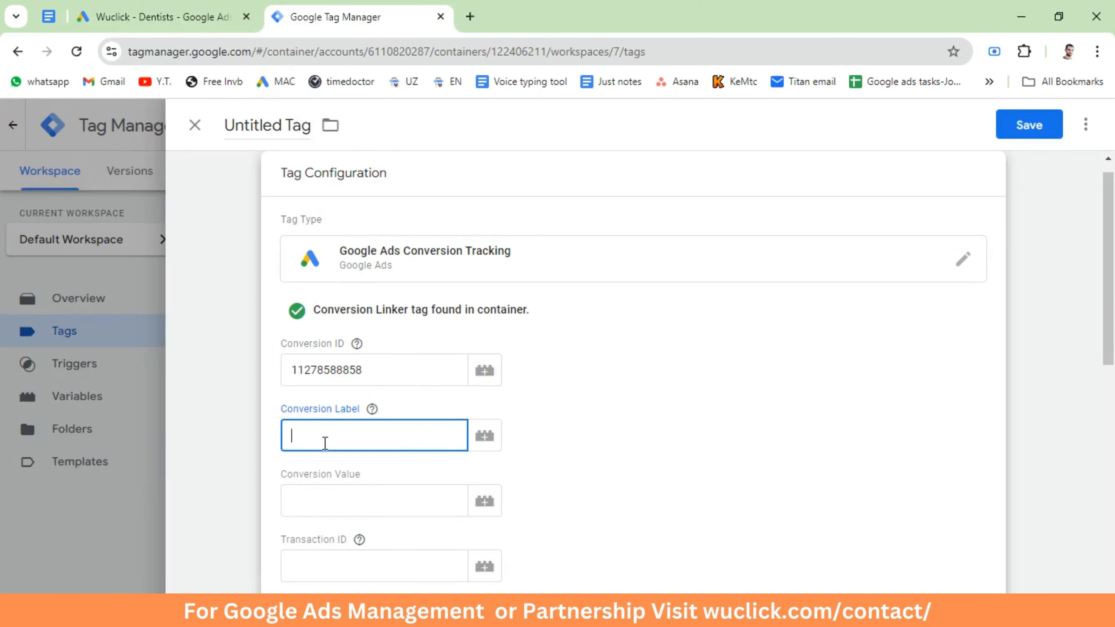
{"action": "key", "text": "ctrl+v"}
Step: Name the tag "Form Submission - Youtube" and open its list of available firing triggers
{"action": "left_click", "coordinate": [270, 127]}
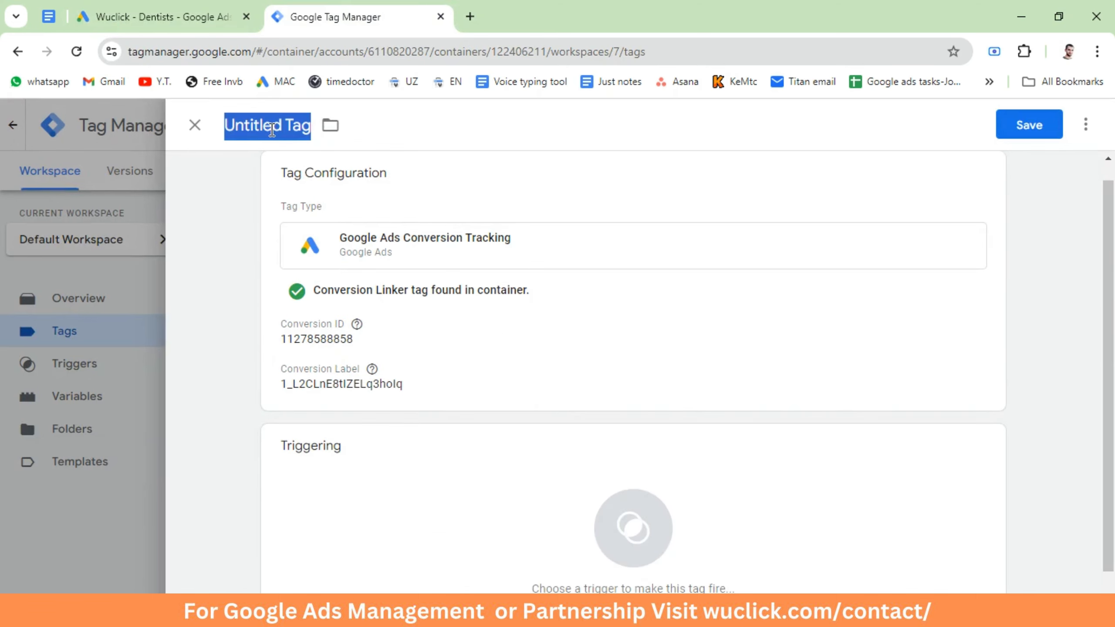
{"action": "type", "text": "Form "}
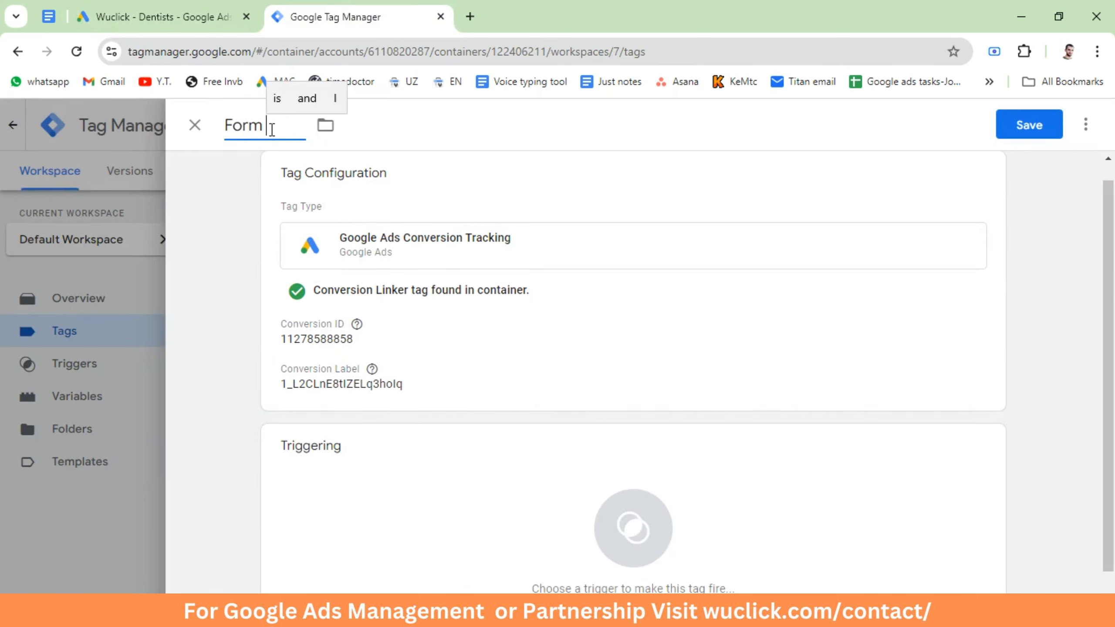
{"action": "type", "text": "Submission"}
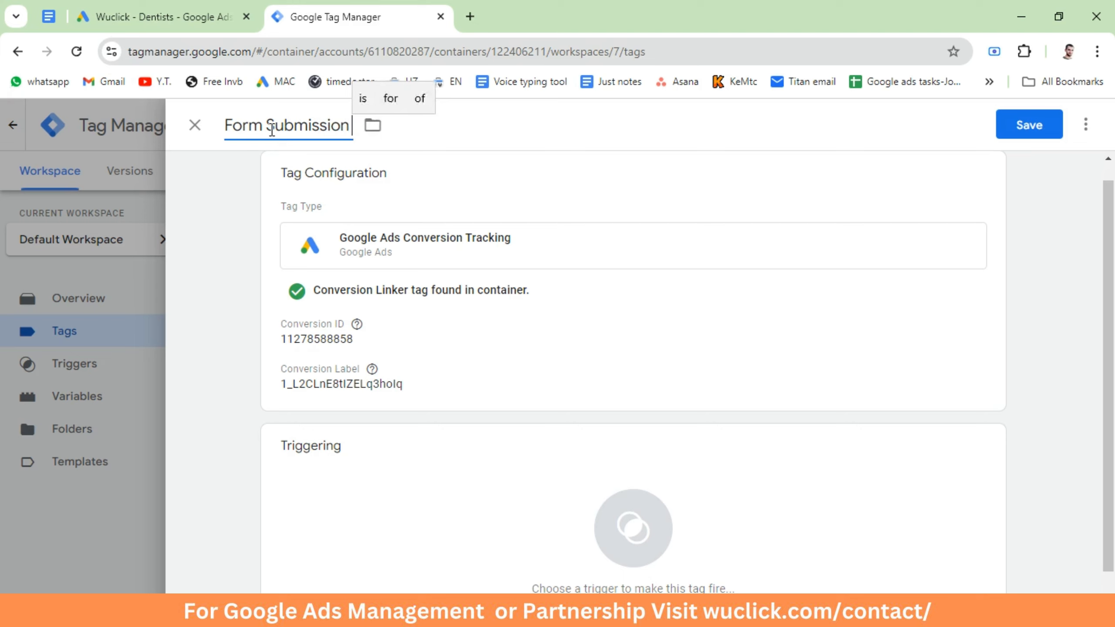
{"action": "type", "text": " - You"}
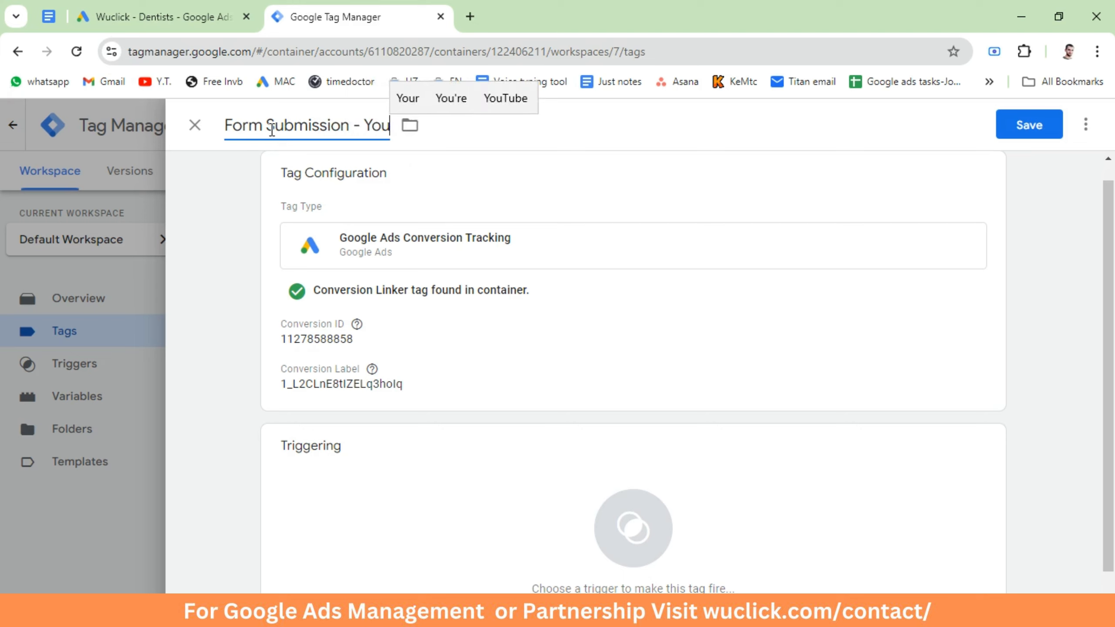
{"action": "type", "text": "tube"}
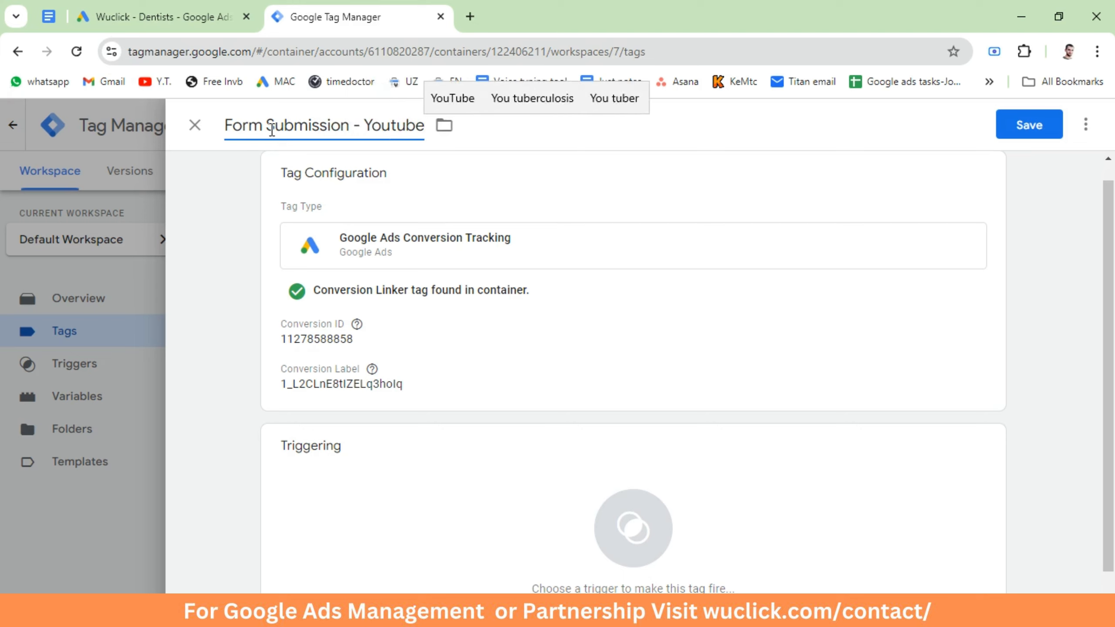
{"action": "scroll", "coordinate": [439, 417], "scroll_direction": "down", "scroll_amount": 1}
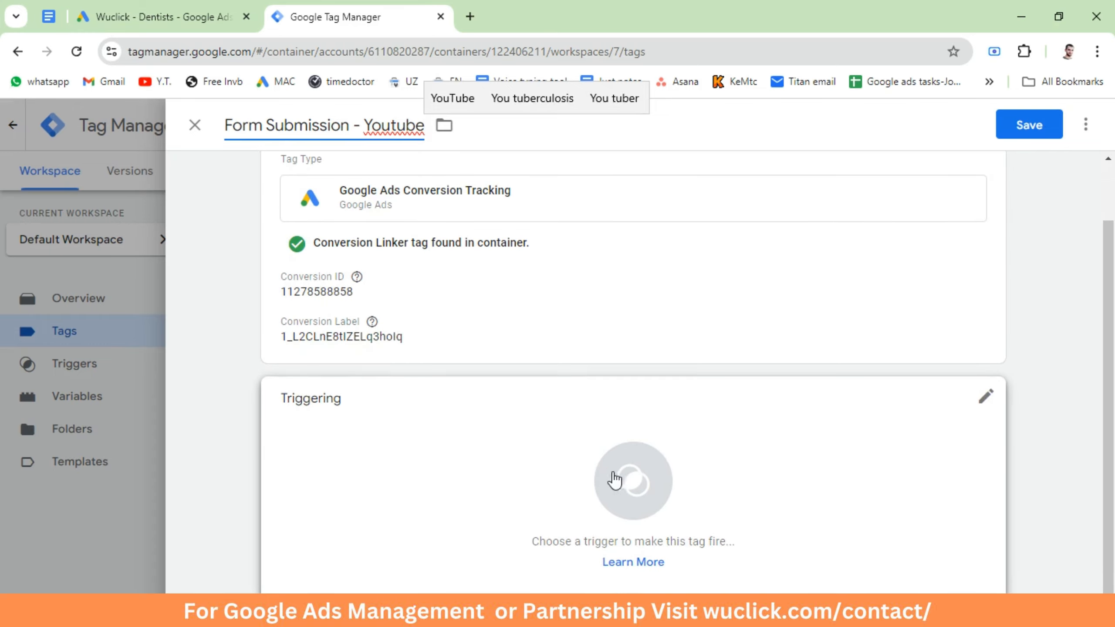
{"action": "left_click", "coordinate": [623, 480]}
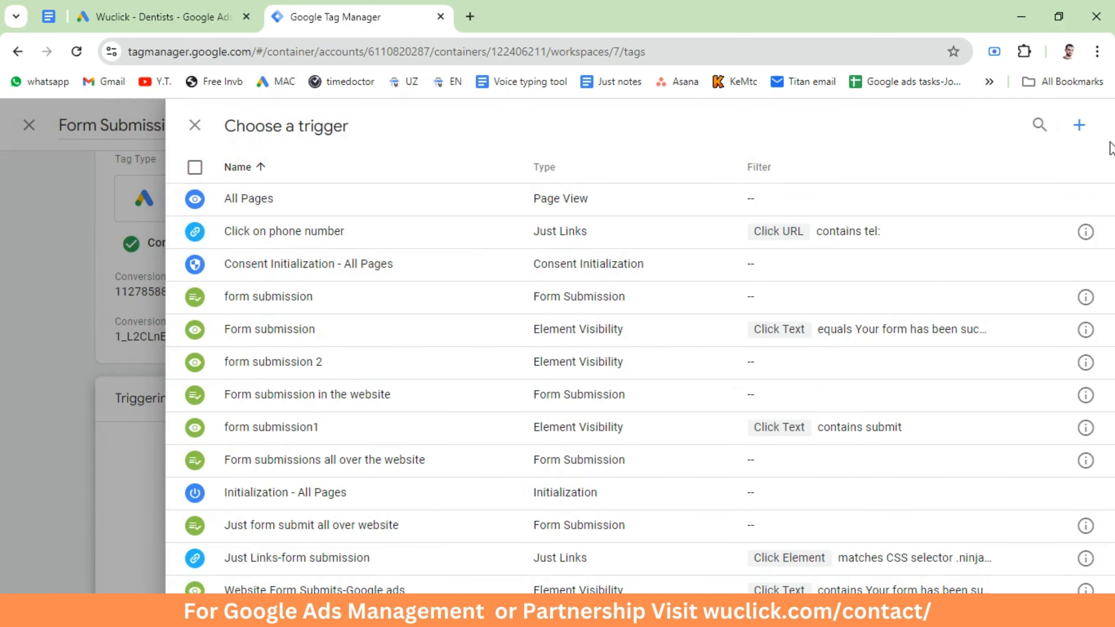
{"action": "left_click", "coordinate": [1079, 125]}
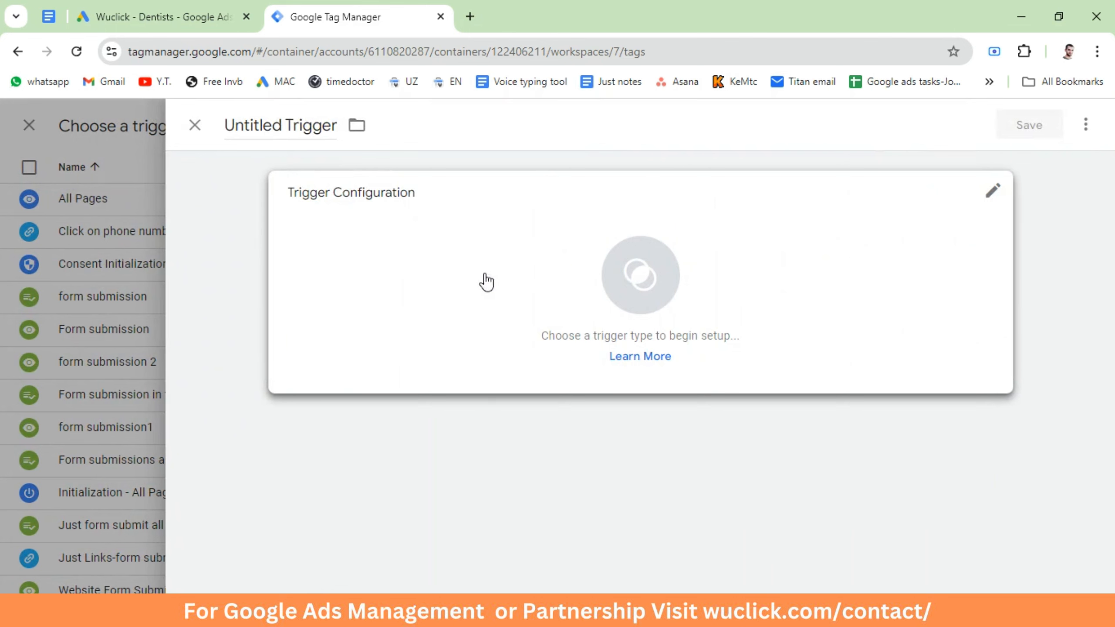
{"action": "left_click", "coordinate": [560, 297]}
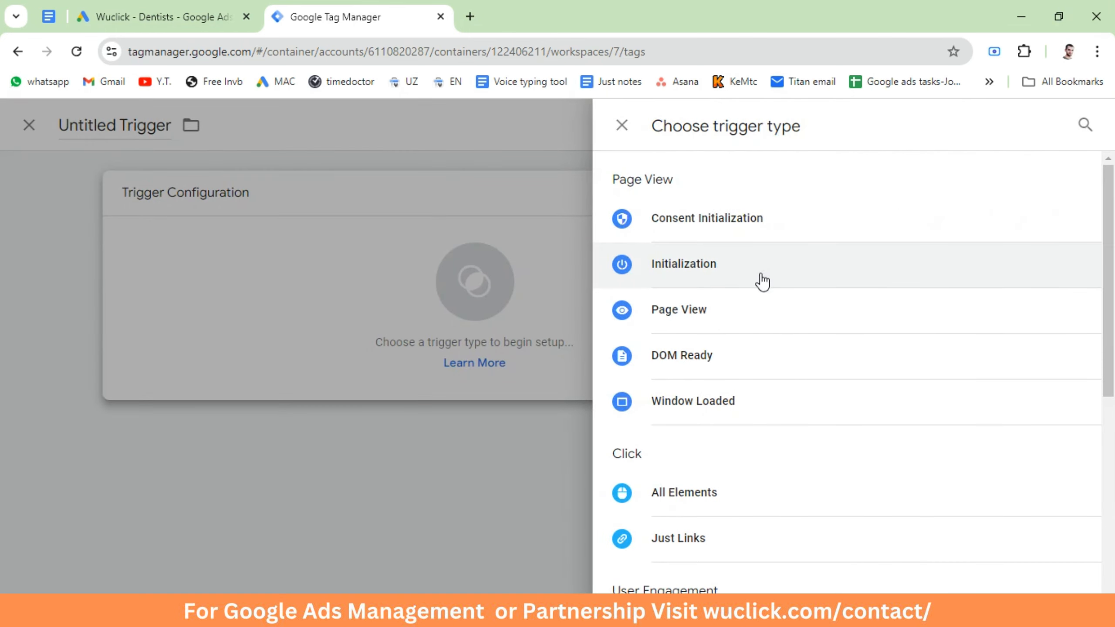
{"action": "scroll", "coordinate": [765, 331], "scroll_direction": "down", "scroll_amount": 5}
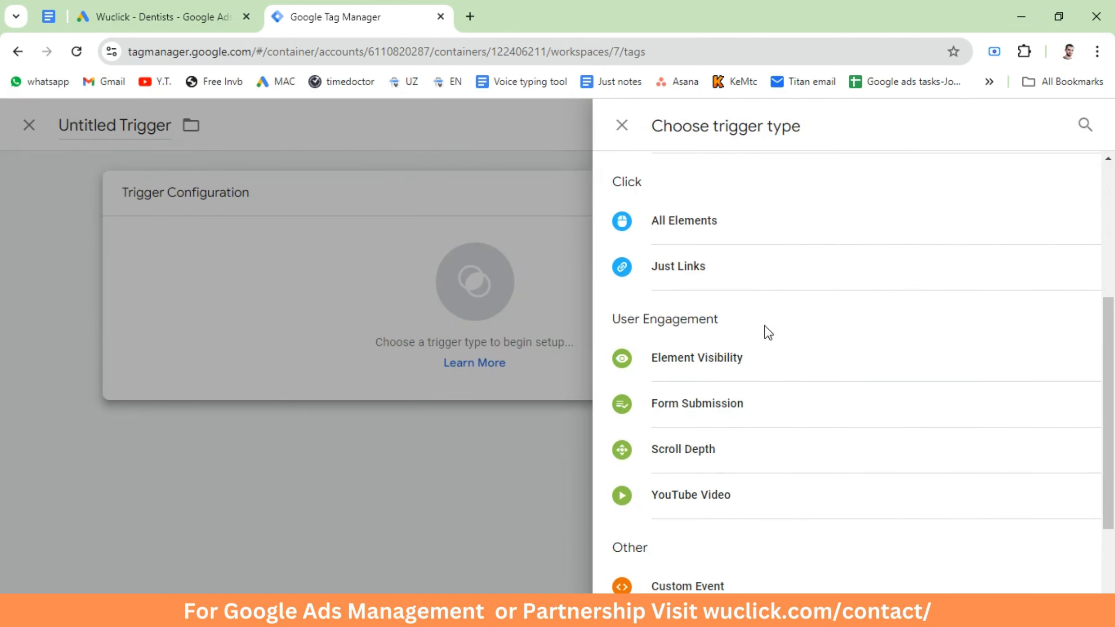
{"action": "left_click", "coordinate": [685, 415]}
{"action": "left_click", "coordinate": [276, 132]}
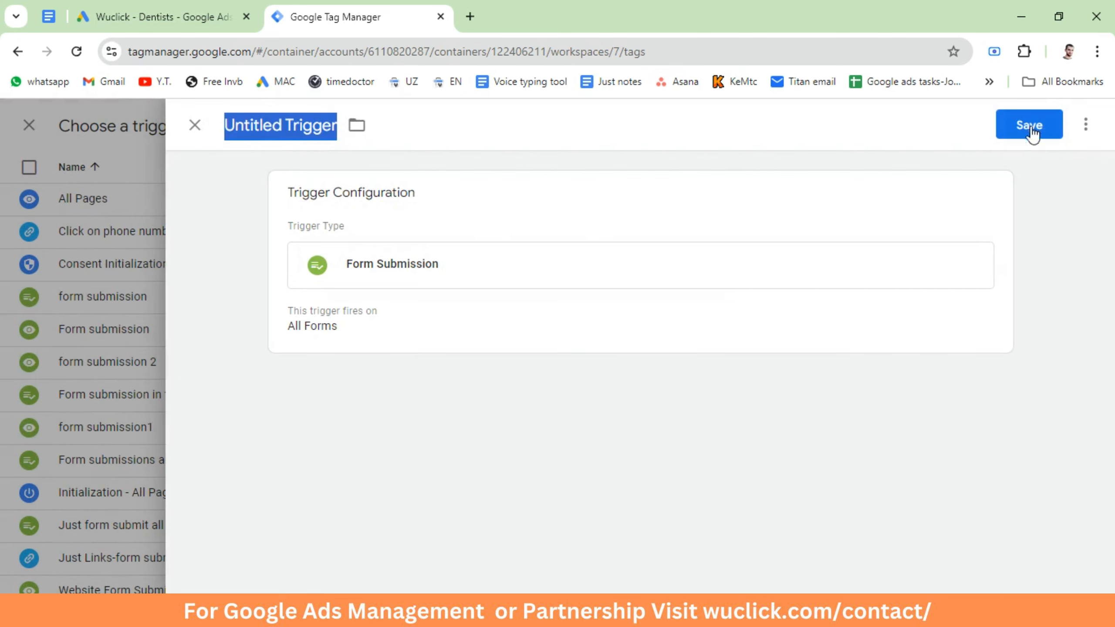
{"action": "left_click", "coordinate": [196, 128]}
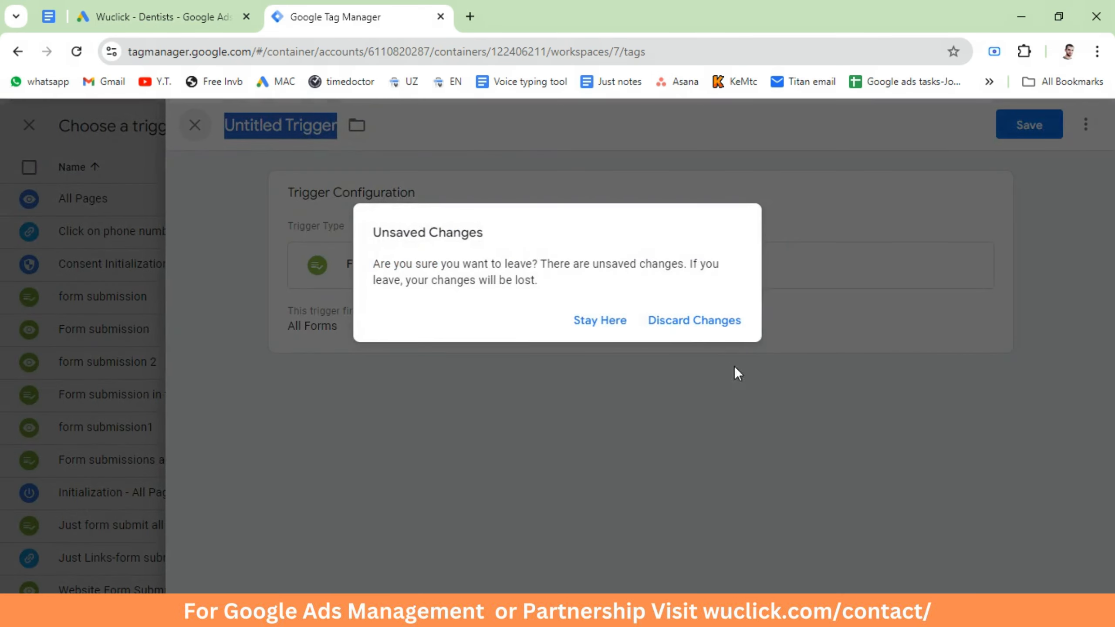
{"action": "left_click", "coordinate": [746, 325]}
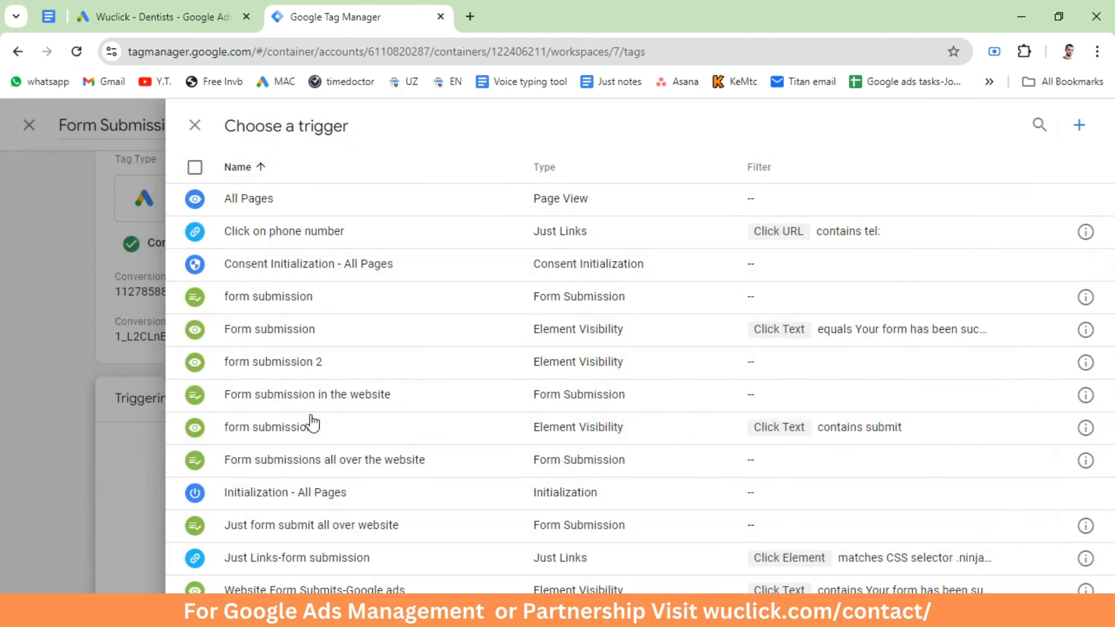
Step: Save the tag with the Element Visibility trigger "Form submission", and finish the conversion action's setup in Google Ads
{"action": "left_click", "coordinate": [275, 336]}
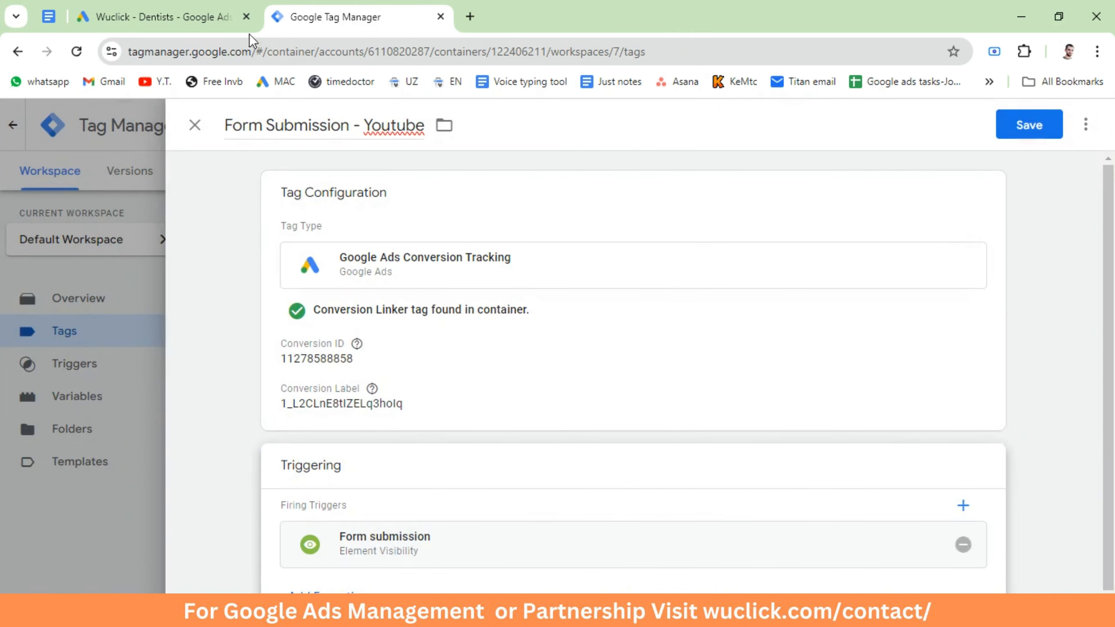
{"action": "left_click", "coordinate": [1032, 128]}
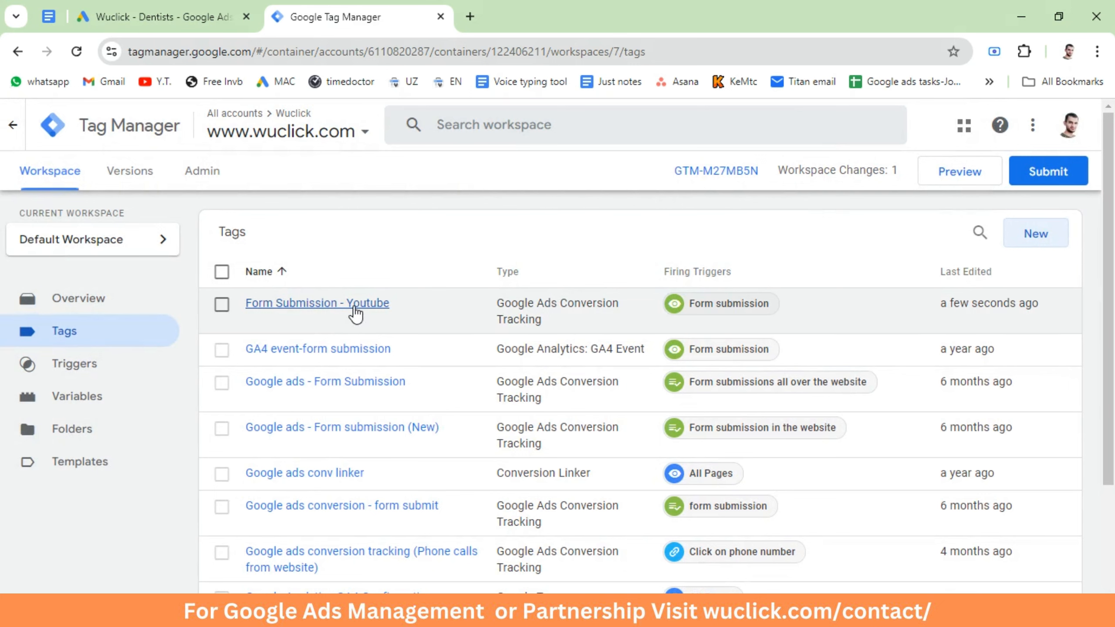
{"action": "left_click", "coordinate": [160, 16]}
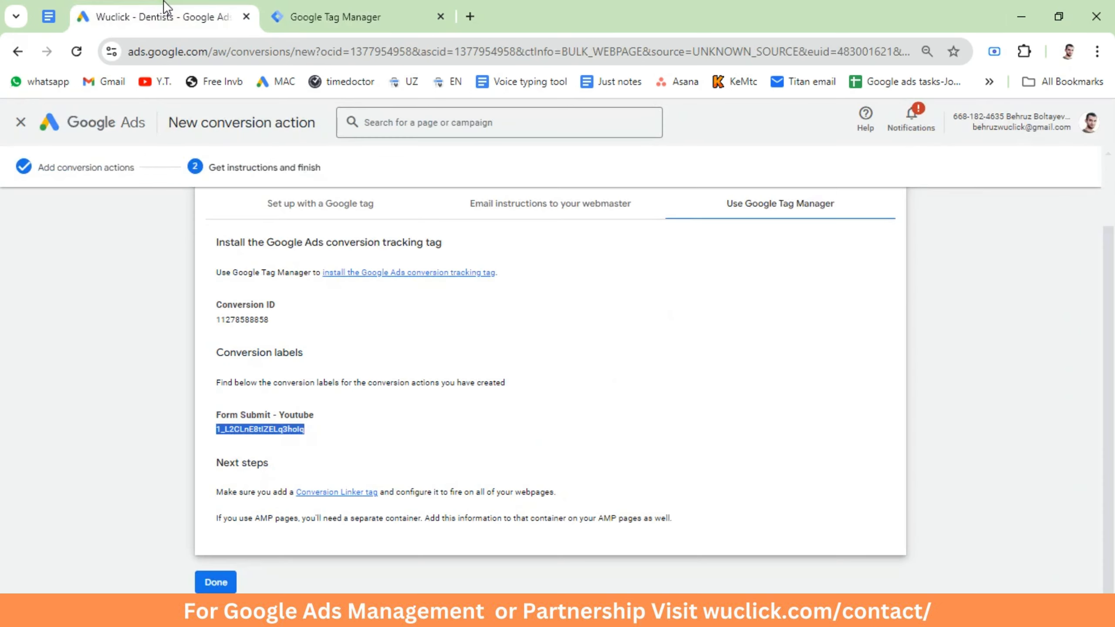
{"action": "left_click", "coordinate": [216, 582]}
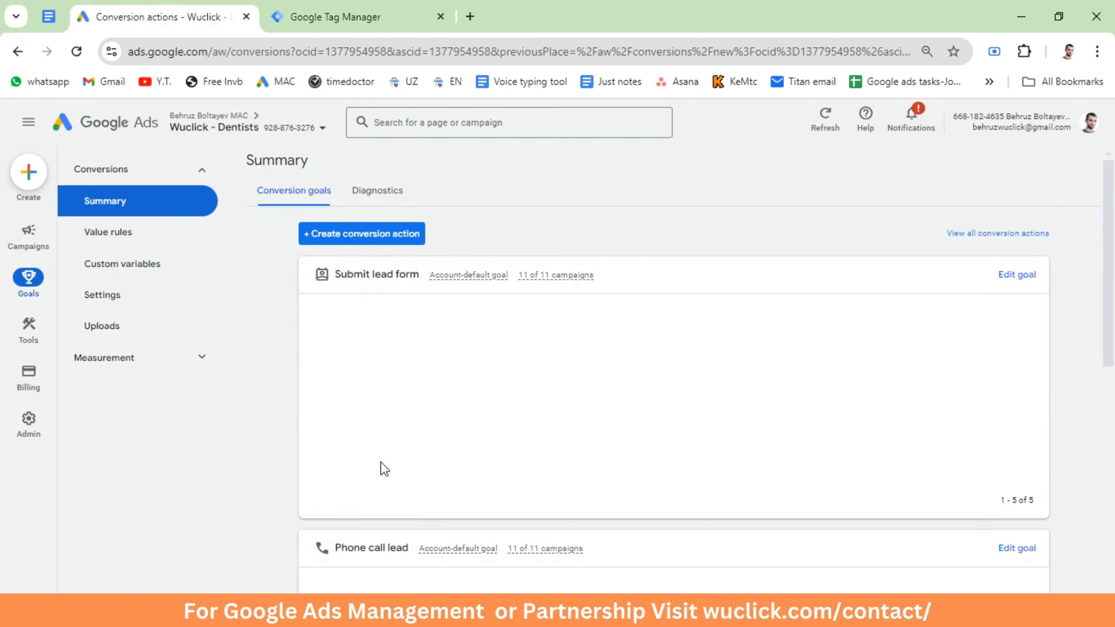
Step: Publish the workspace changes in Google Tag Manager without a version name or description, and return to the workspace
{"action": "left_click", "coordinate": [299, 10]}
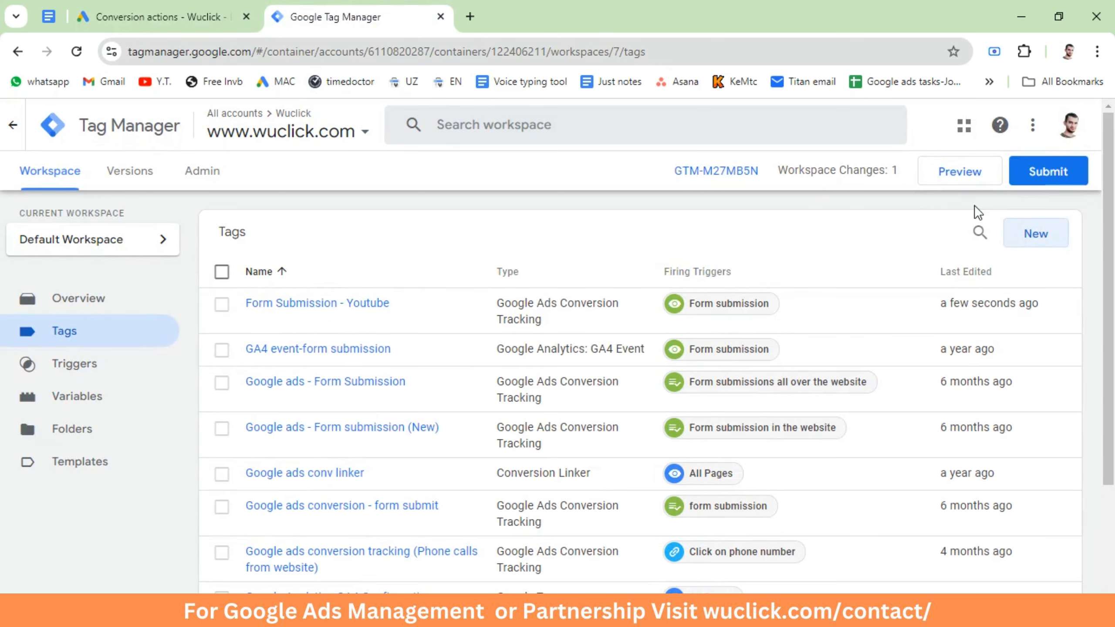
{"action": "left_click", "coordinate": [1053, 179]}
{"action": "left_click", "coordinate": [1054, 127]}
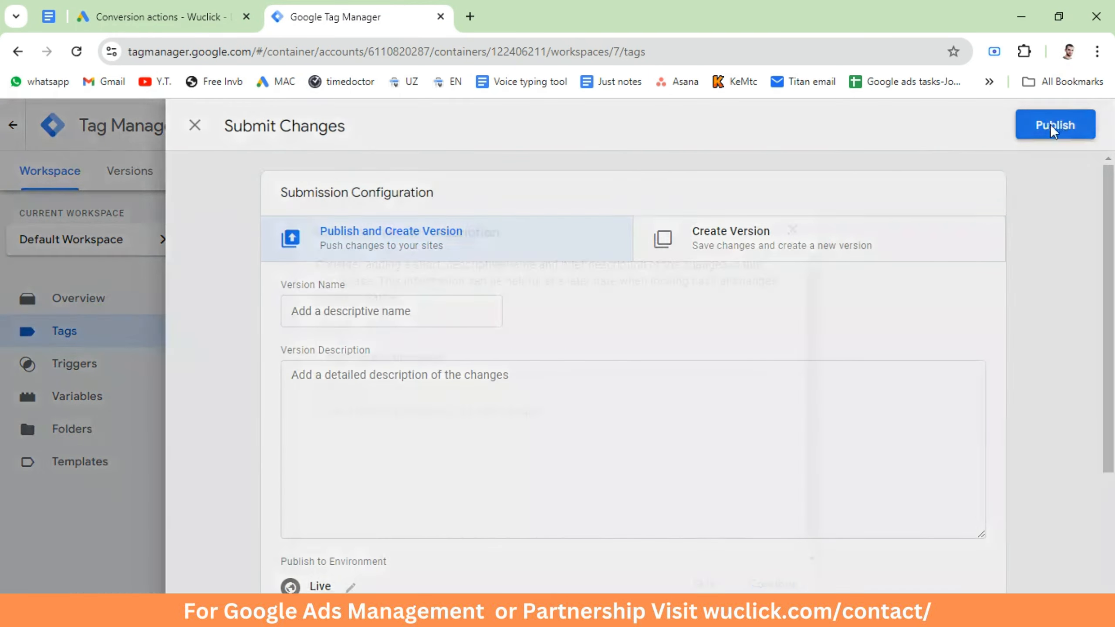
{"action": "left_click", "coordinate": [764, 585]}
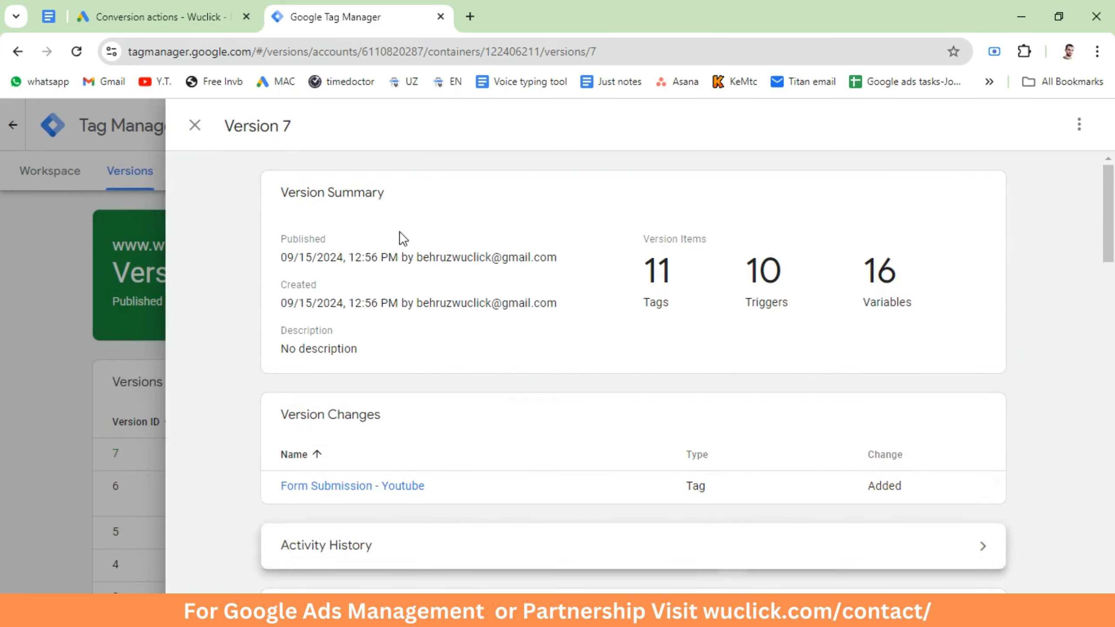
{"action": "left_click", "coordinate": [196, 128]}
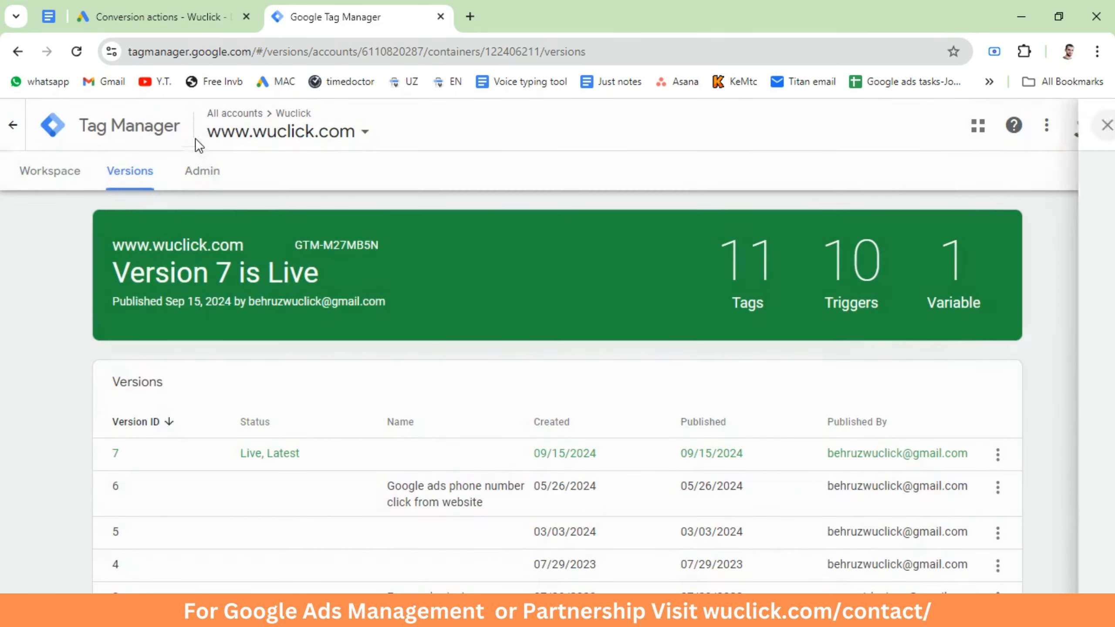
{"action": "left_click", "coordinate": [42, 175]}
Step: Start a new phone call conversion action in Google Ads for calls from ads using call extensions or call-only ads
{"action": "left_click", "coordinate": [164, 5]}
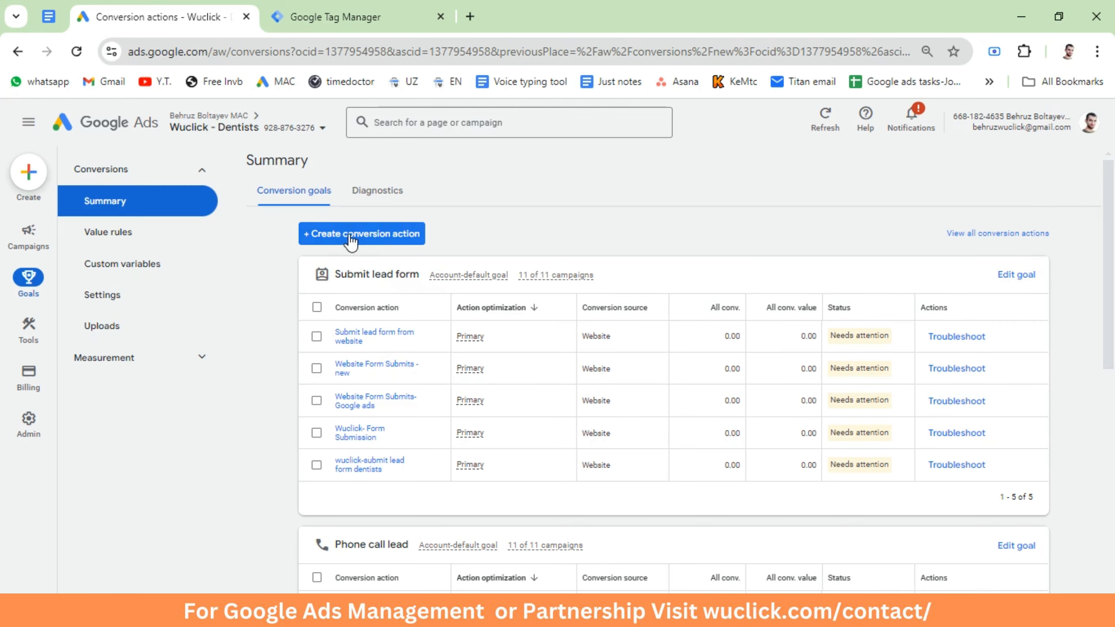
{"action": "left_click", "coordinate": [357, 236]}
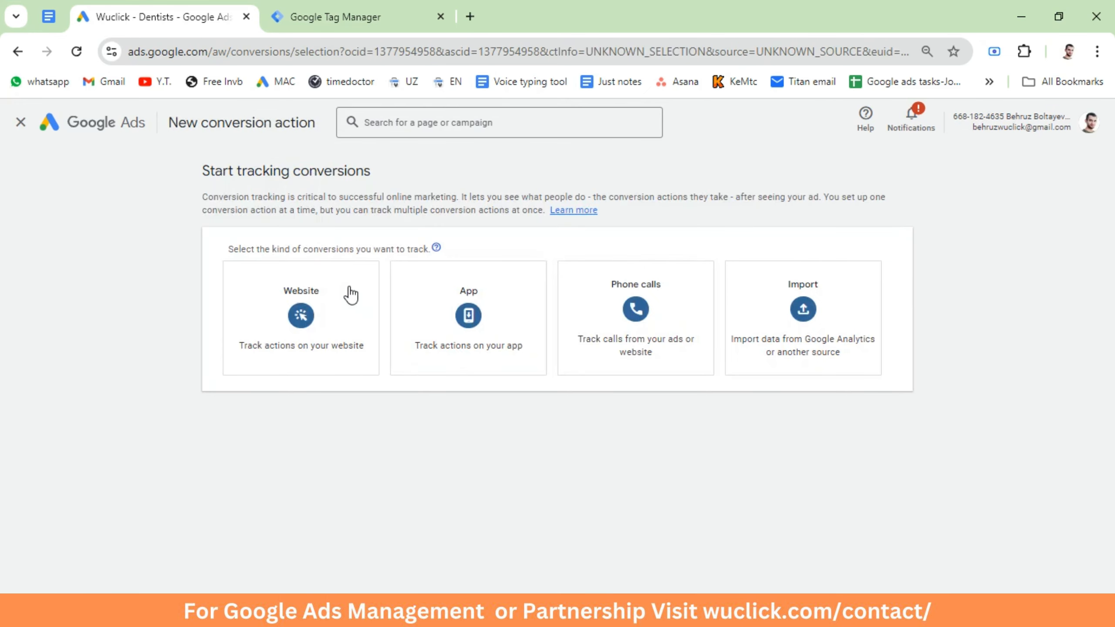
{"action": "left_click", "coordinate": [632, 309]}
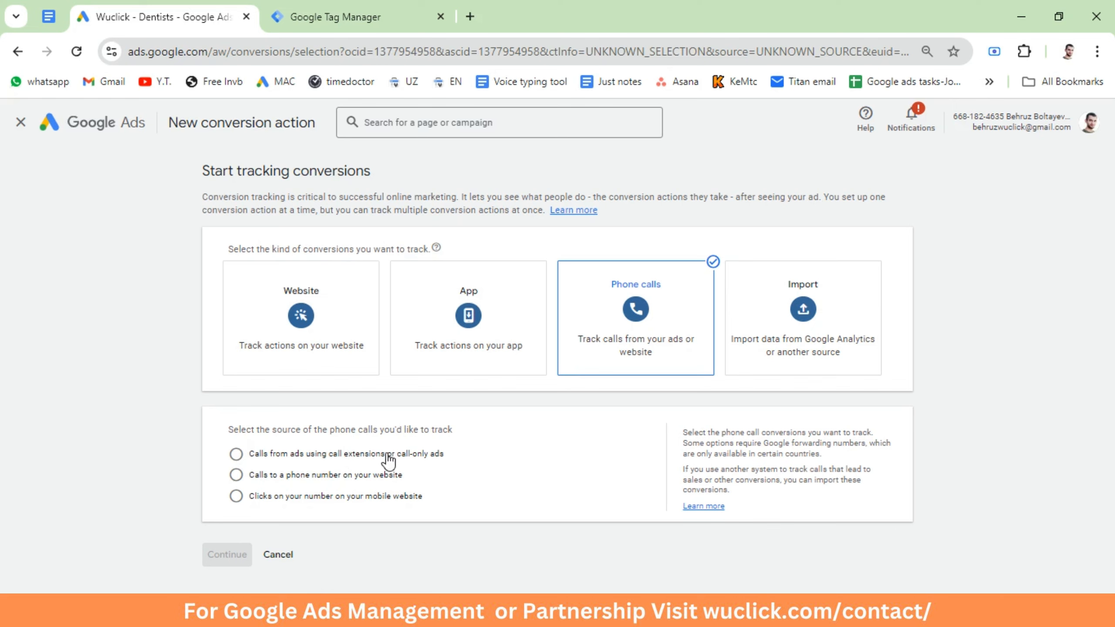
{"action": "left_click", "coordinate": [236, 453]}
{"action": "left_click", "coordinate": [227, 552]}
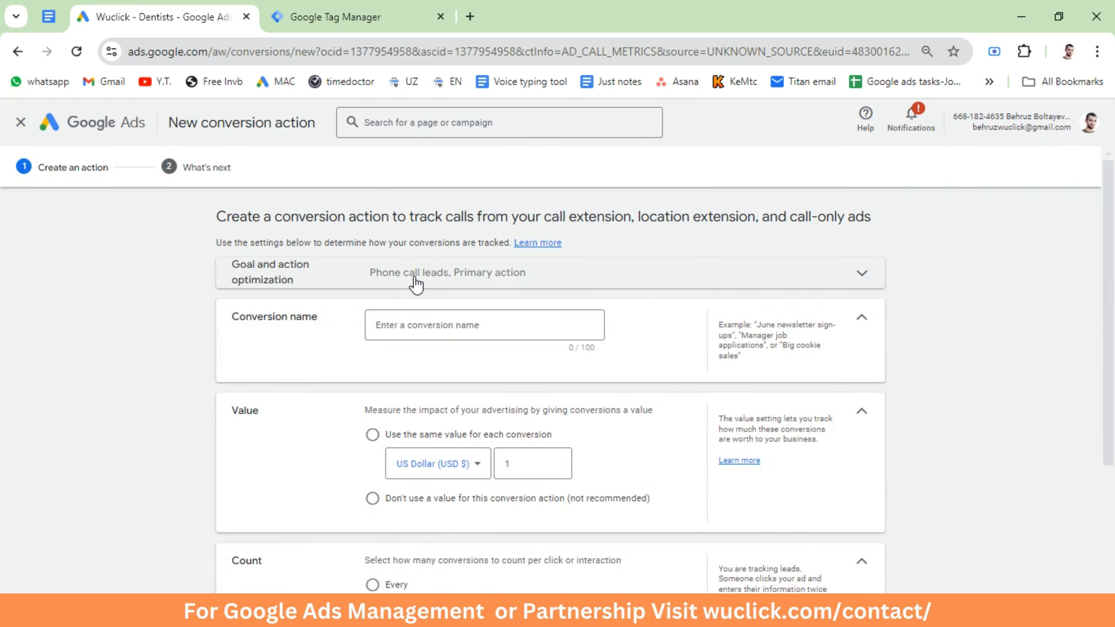
Step: Show the goal's conversion action optimization options and name the conversion "Phone call extension - Youtube"
{"action": "left_click", "coordinate": [417, 279]}
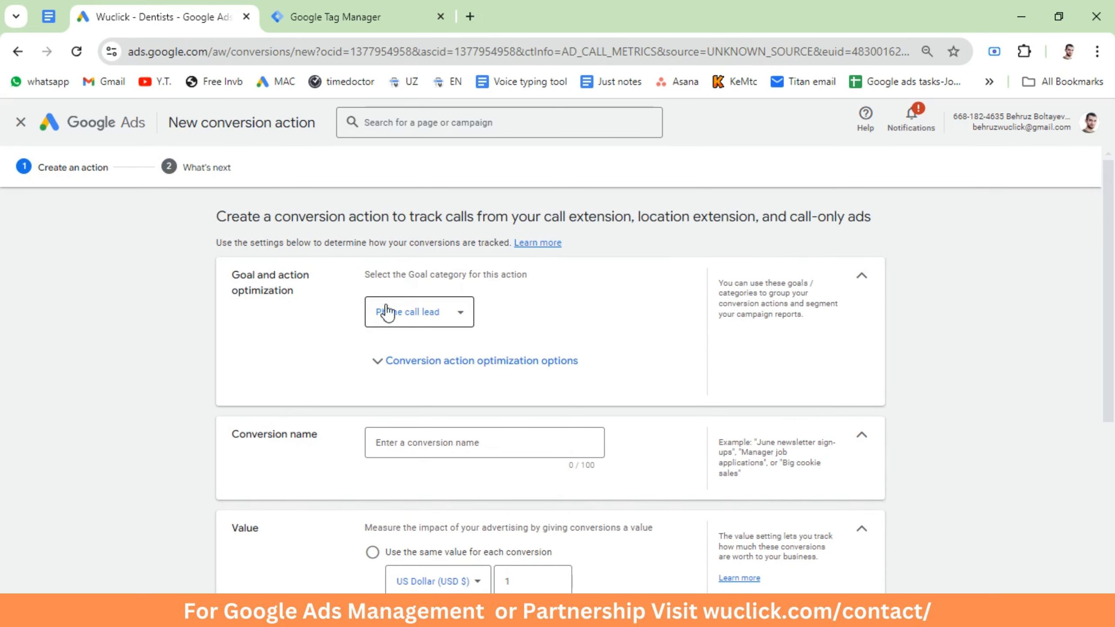
{"action": "left_click", "coordinate": [398, 367]}
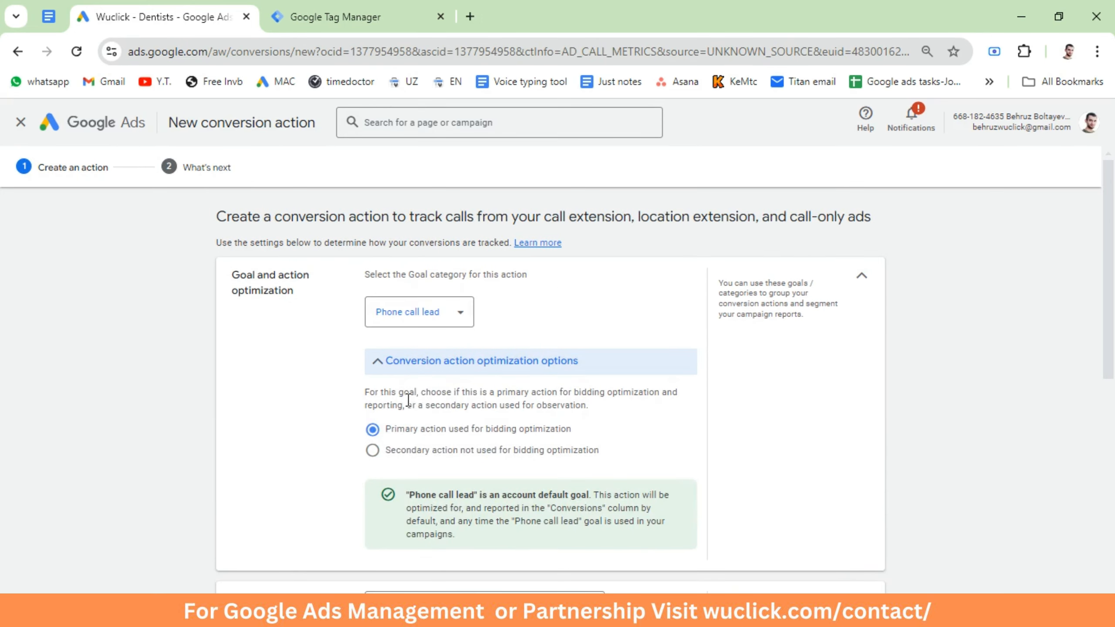
{"action": "scroll", "coordinate": [432, 422], "scroll_direction": "down", "scroll_amount": 5}
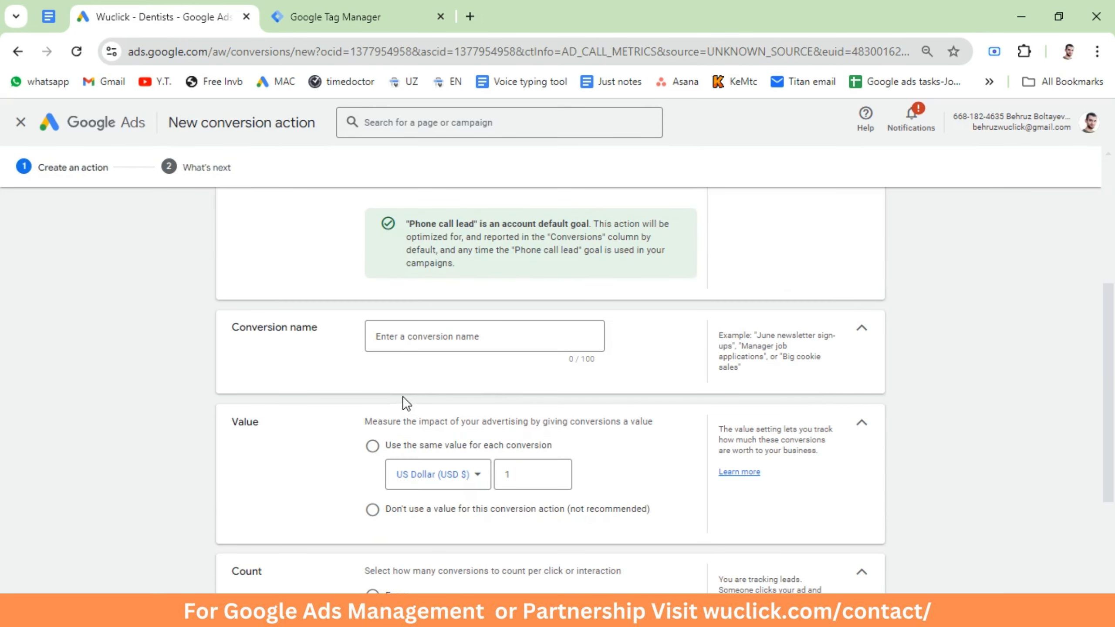
{"action": "left_click", "coordinate": [417, 336]}
{"action": "type", "text": "Phone call ext"}
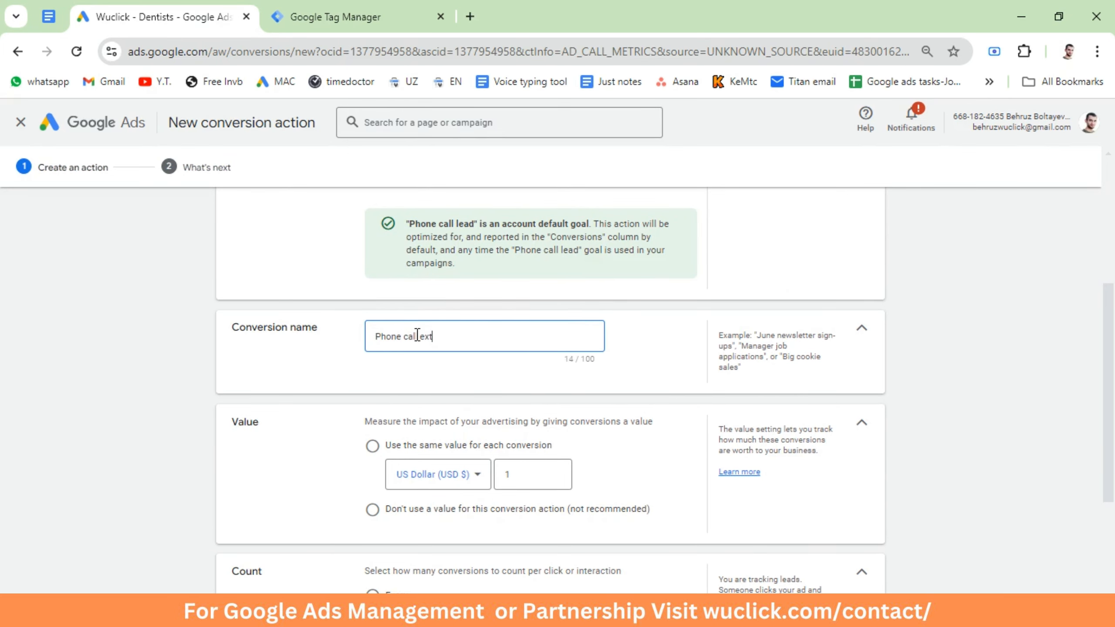
{"action": "type", "text": "ion ension - Youtube"}
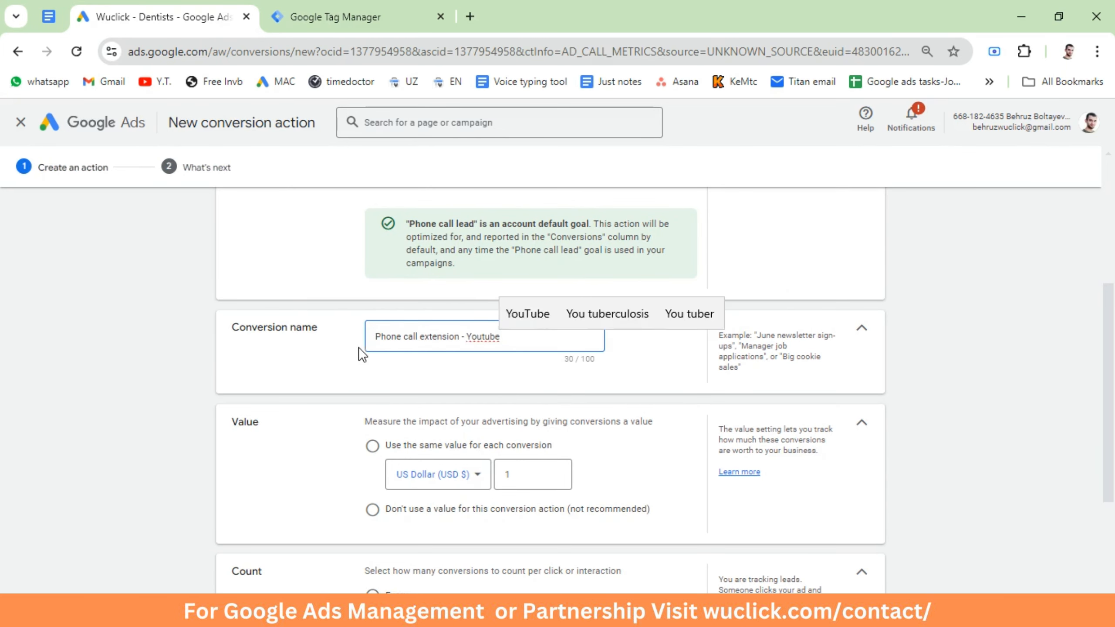
Step: Set the phone call conversion action to use the same value for each conversion
{"action": "left_click", "coordinate": [354, 342]}
{"action": "scroll", "coordinate": [334, 385], "scroll_direction": "down", "scroll_amount": 3}
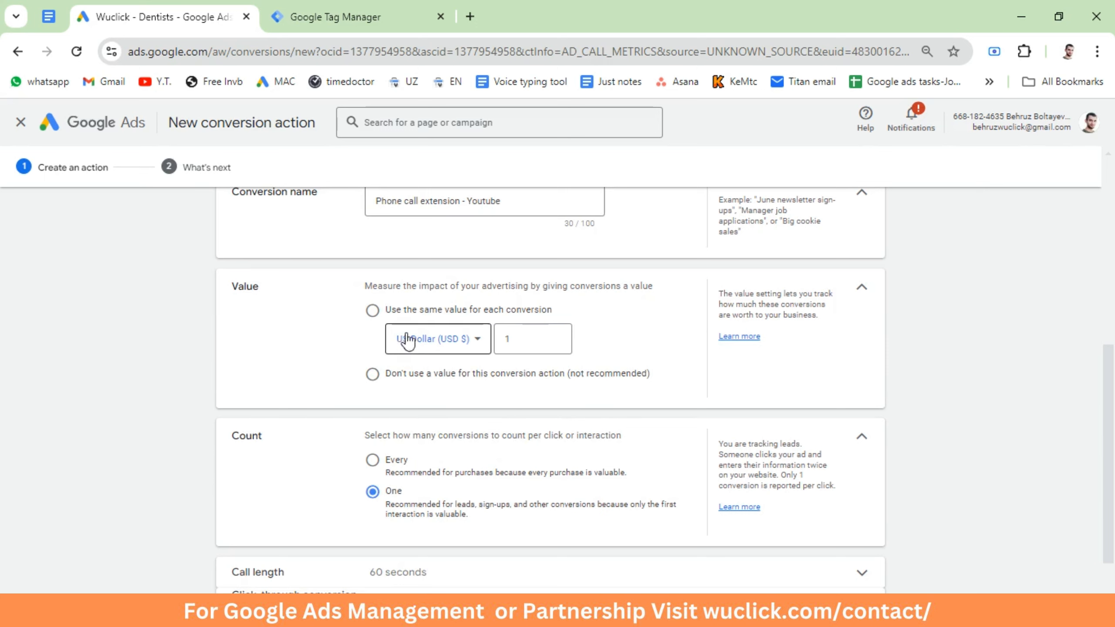
{"action": "left_click", "coordinate": [372, 310]}
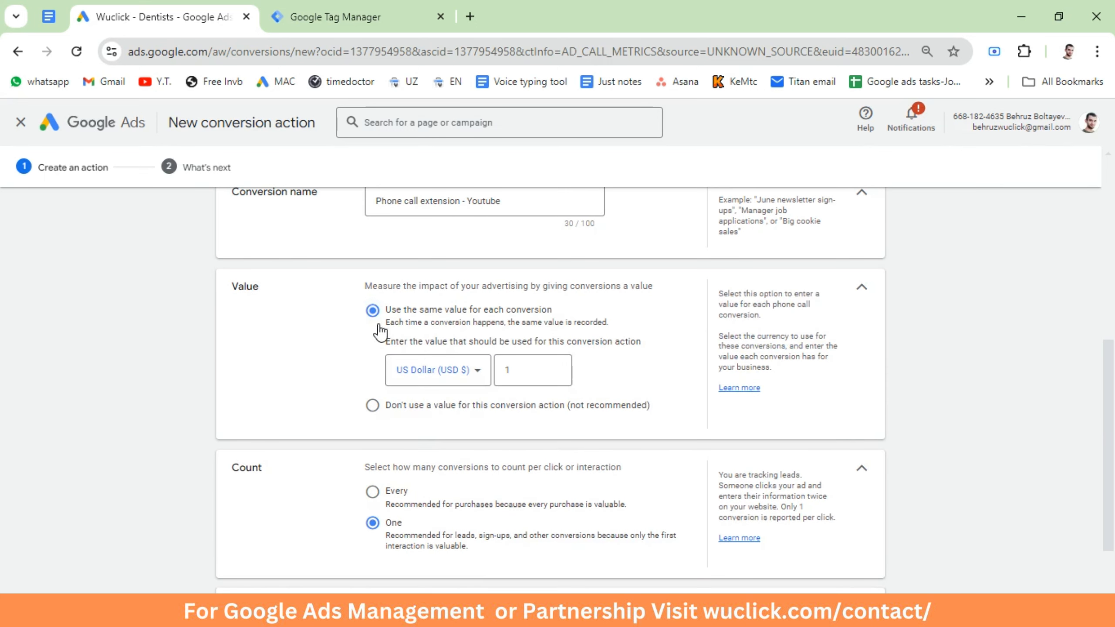
{"action": "scroll", "coordinate": [367, 439], "scroll_direction": "down", "scroll_amount": 3}
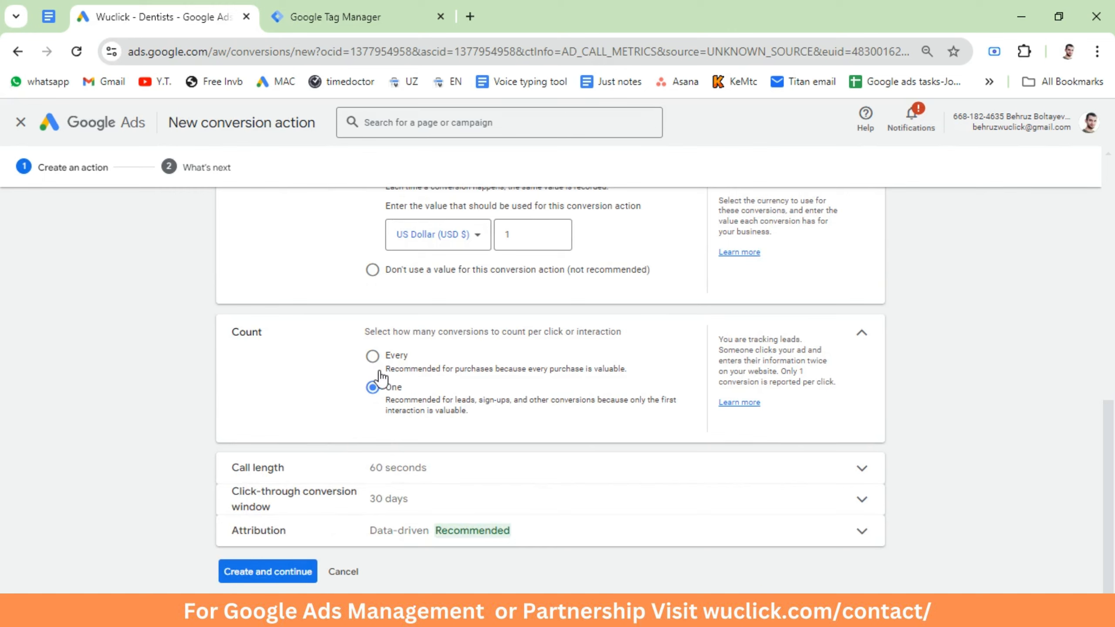
Step: Check the minimum call length setting, and create the conversion action and finish its setup
{"action": "left_click", "coordinate": [269, 470]}
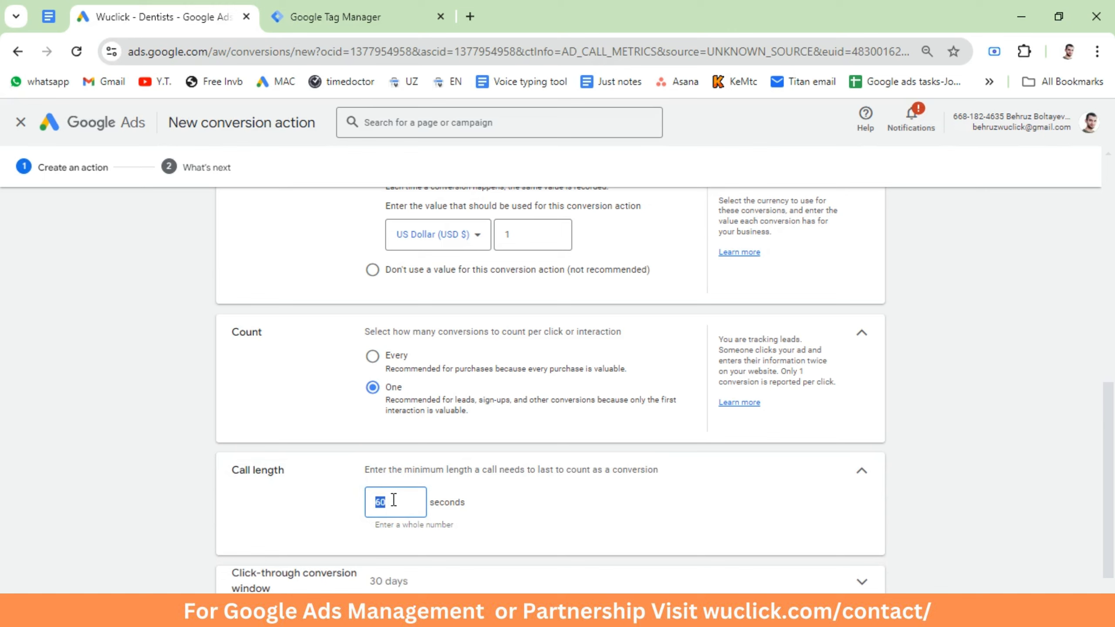
{"action": "double_click", "coordinate": [393, 501]}
{"action": "left_click", "coordinate": [398, 499]}
{"action": "left_click", "coordinate": [861, 474]}
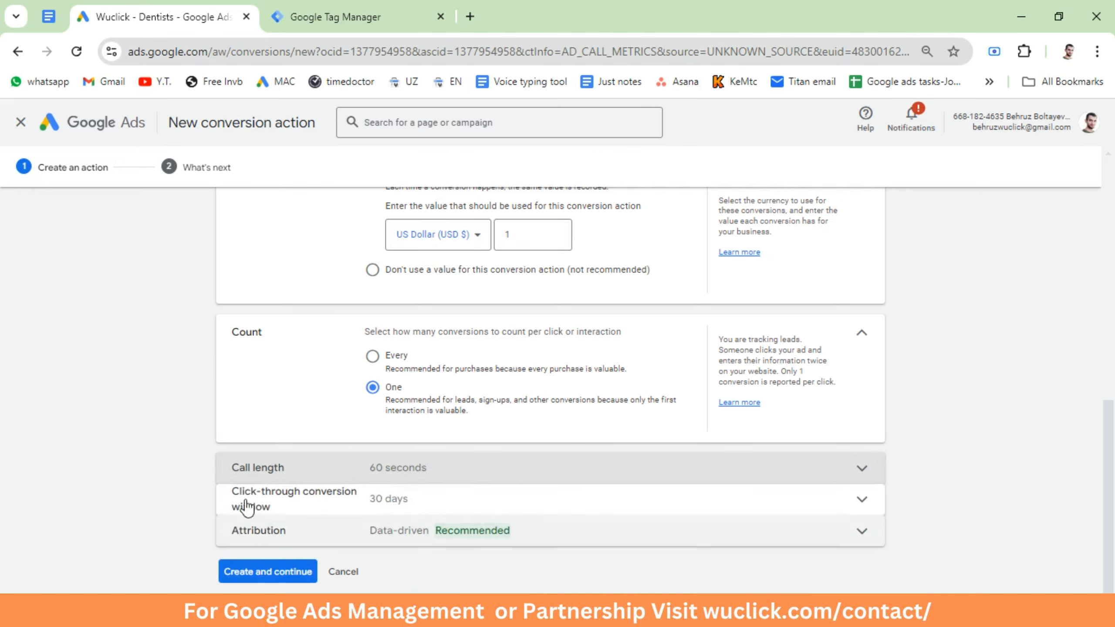
{"action": "left_click", "coordinate": [261, 574]}
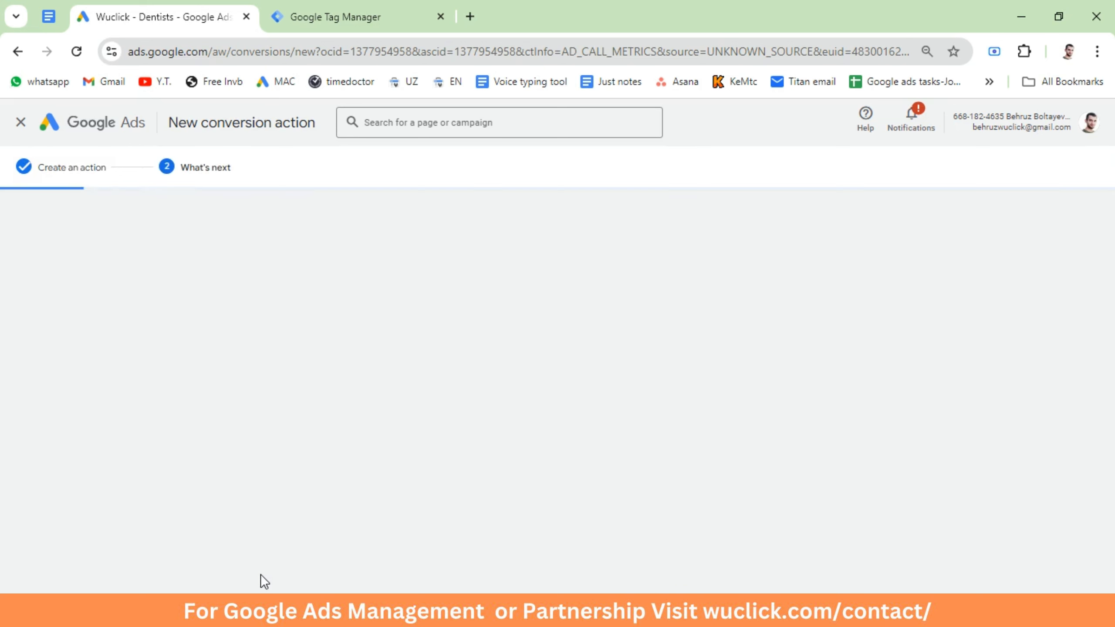
{"action": "left_click", "coordinate": [246, 457]}
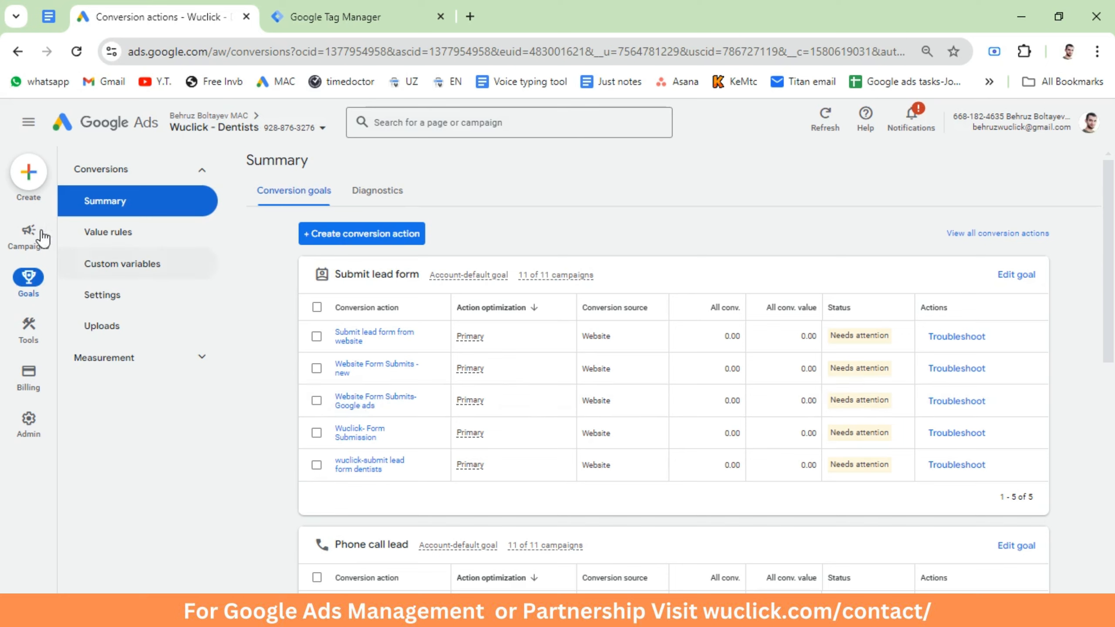
Step: Open the account's campaign assets and show only the call assets
{"action": "mouse_move", "coordinate": [29, 229]}
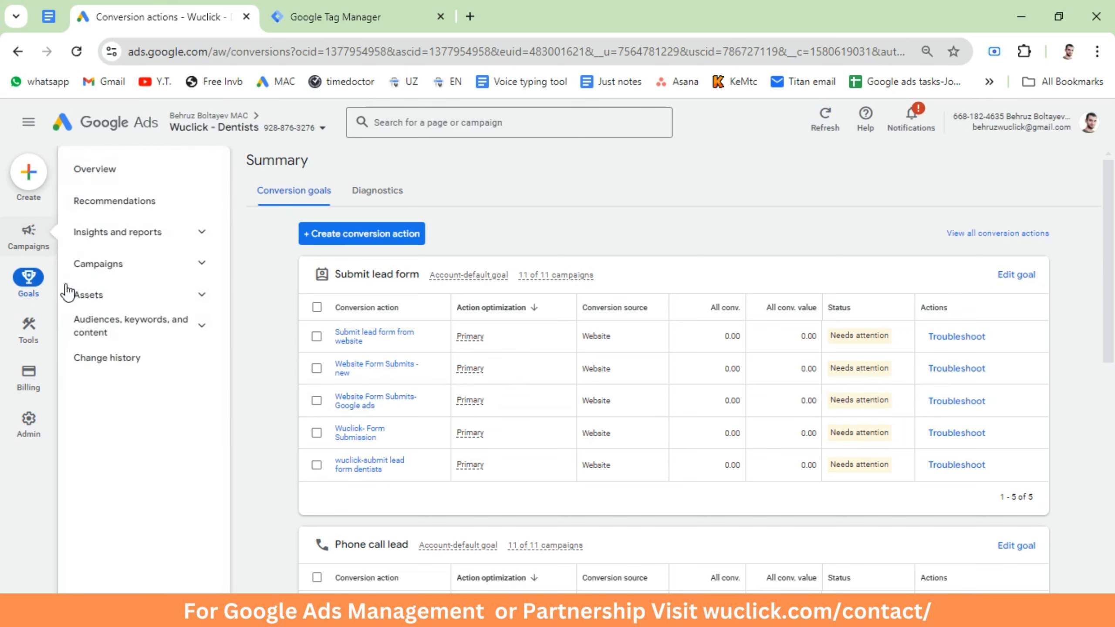
{"action": "left_click", "coordinate": [86, 300]}
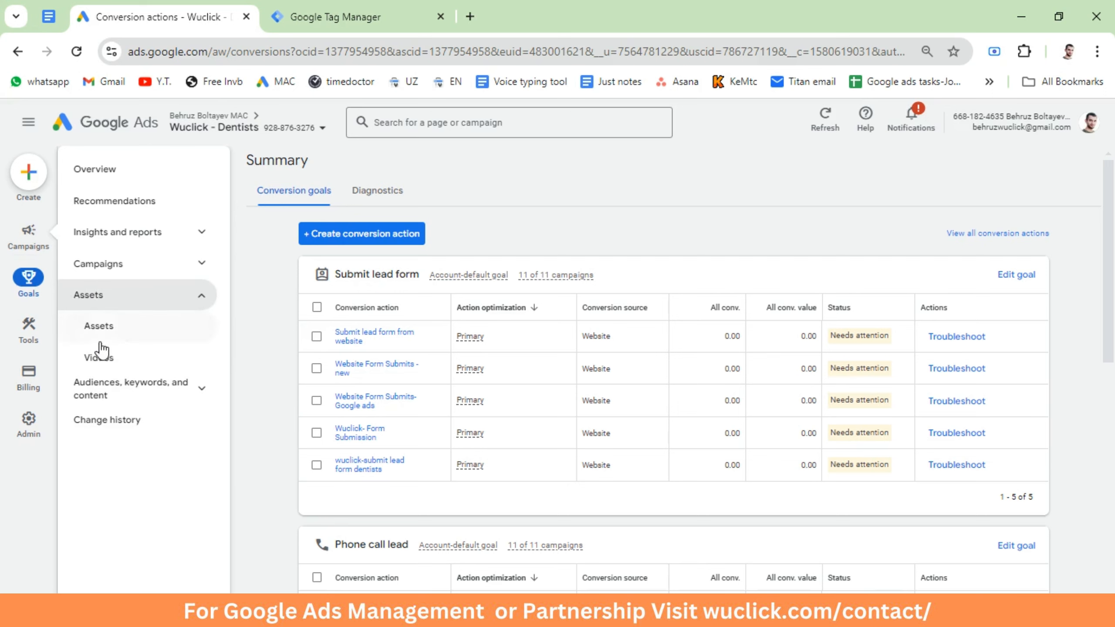
{"action": "left_click", "coordinate": [102, 333]}
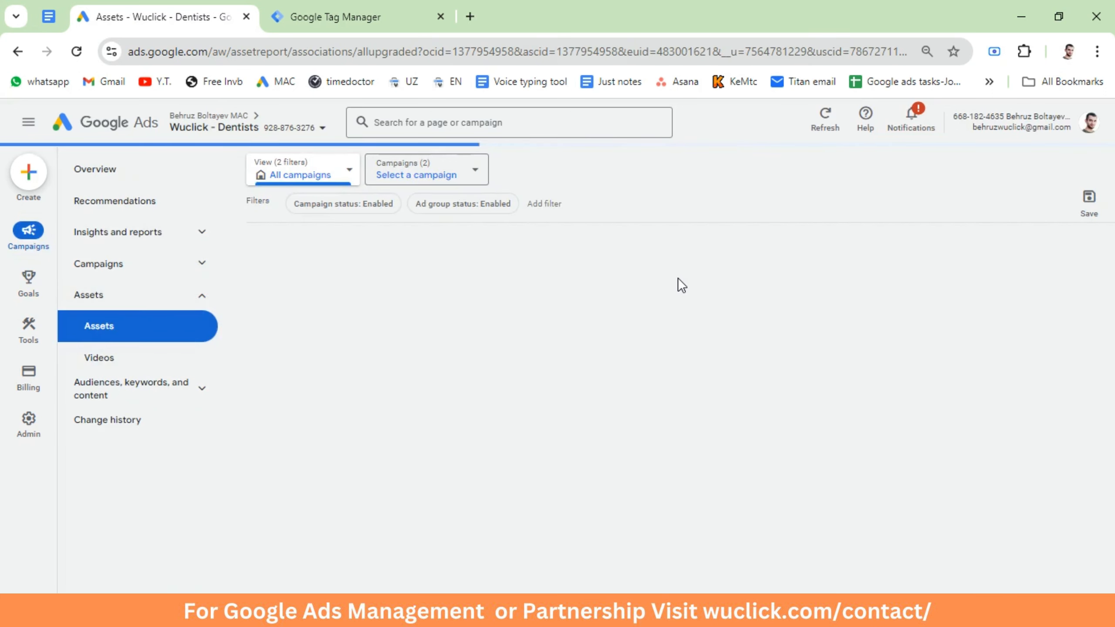
{"action": "left_click", "coordinate": [1023, 330]}
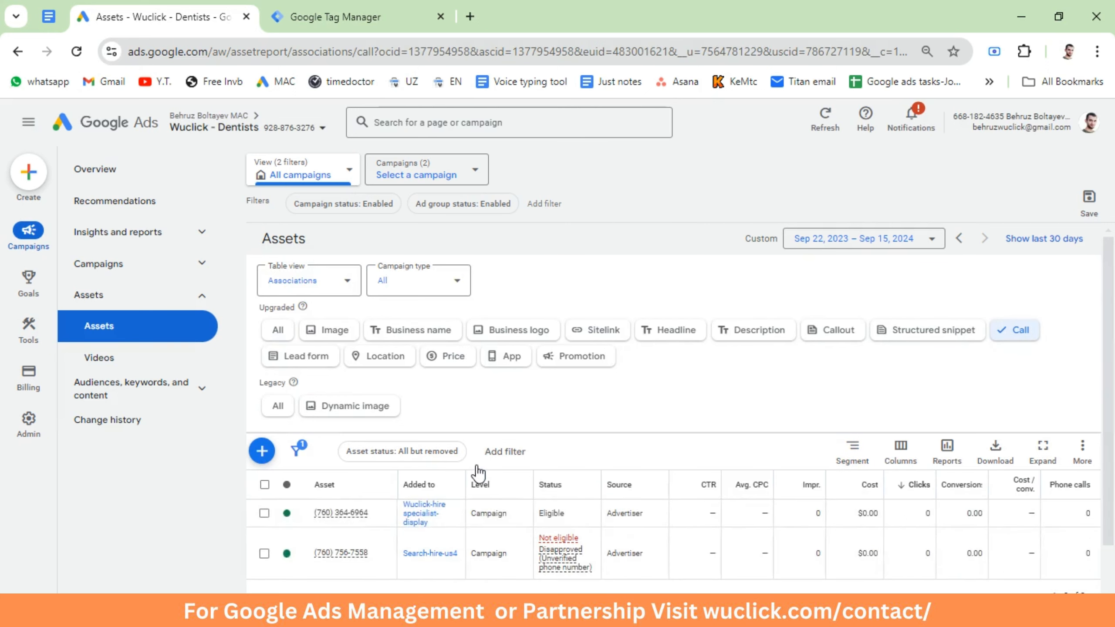
{"action": "scroll", "coordinate": [474, 470], "scroll_direction": "down", "scroll_amount": 1}
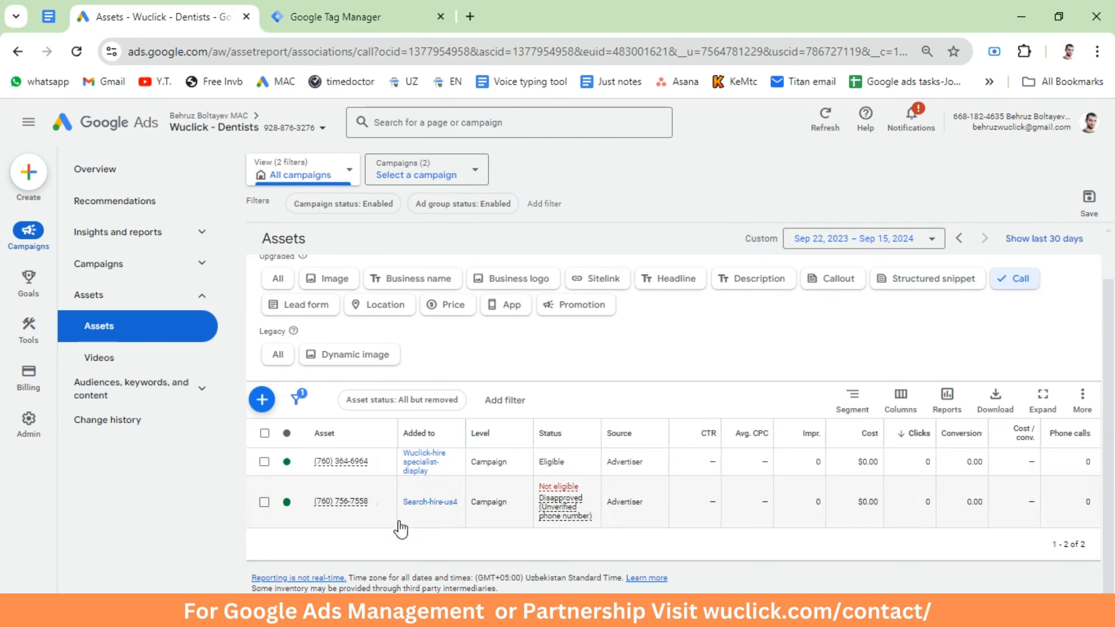
Step: Start a new account-level call asset for the United States and copy the example phone number into its phone number field
{"action": "left_click", "coordinate": [261, 399]}
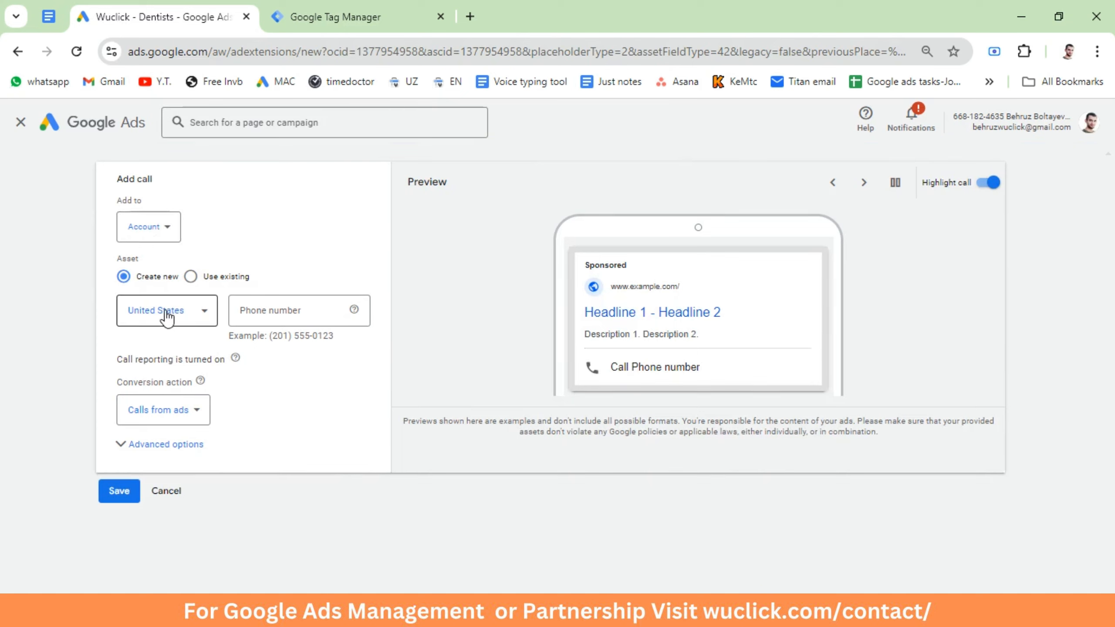
{"action": "left_click", "coordinate": [252, 309]}
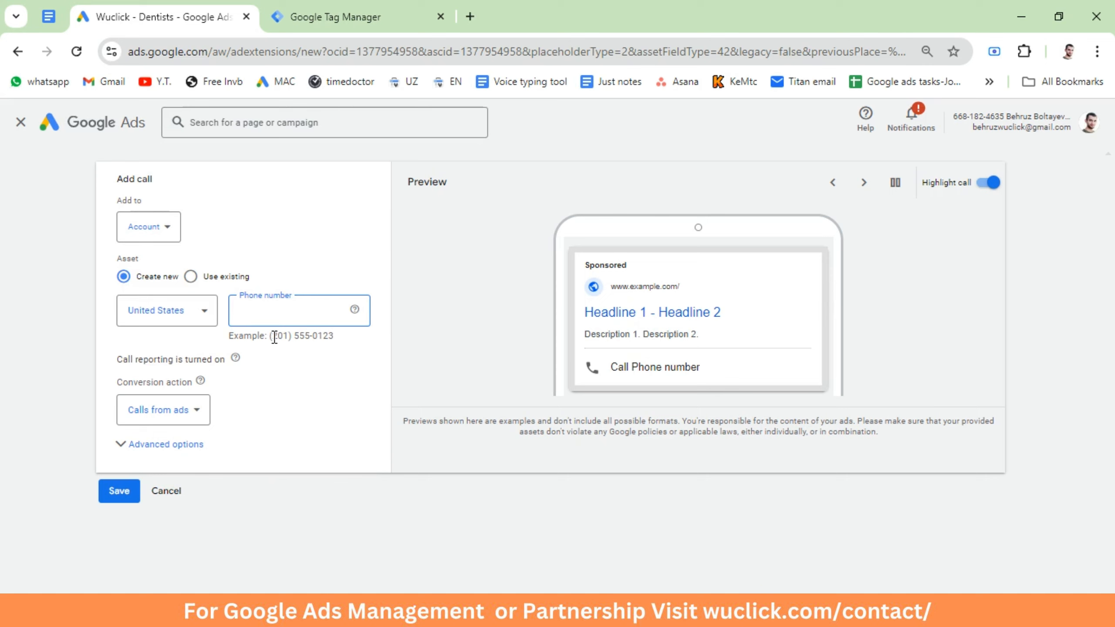
{"action": "left_click_drag", "start_coordinate": [270, 336], "coordinate": [368, 342]}
{"action": "key", "text": "ctrl+c"}
{"action": "left_click", "coordinate": [244, 311]}
{"action": "key", "text": "ctrl+v"}
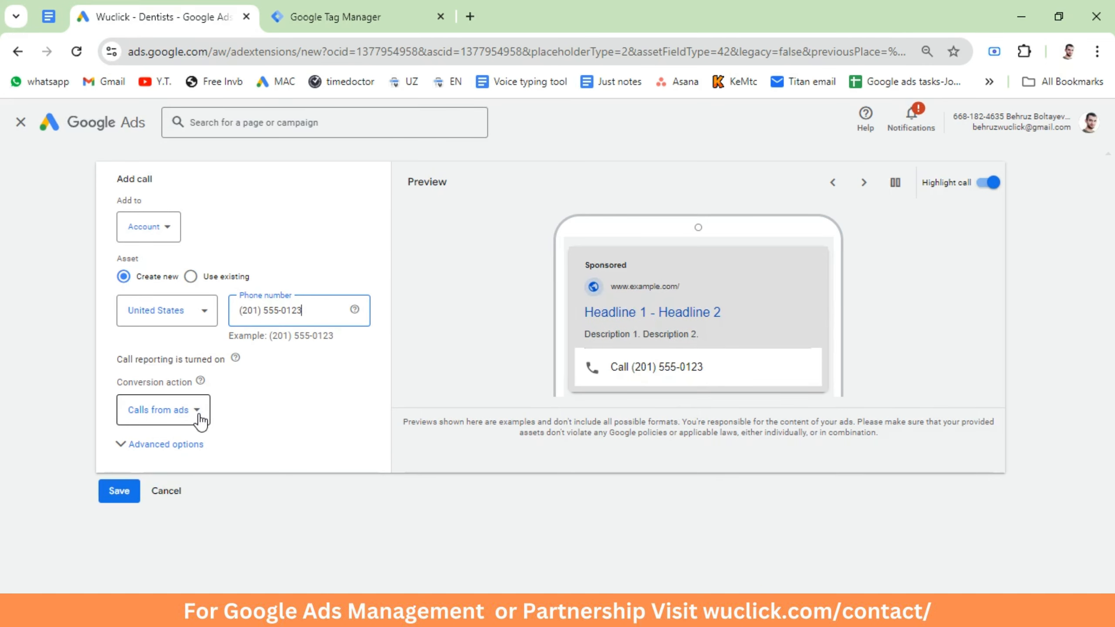
{"action": "left_click", "coordinate": [103, 416]}
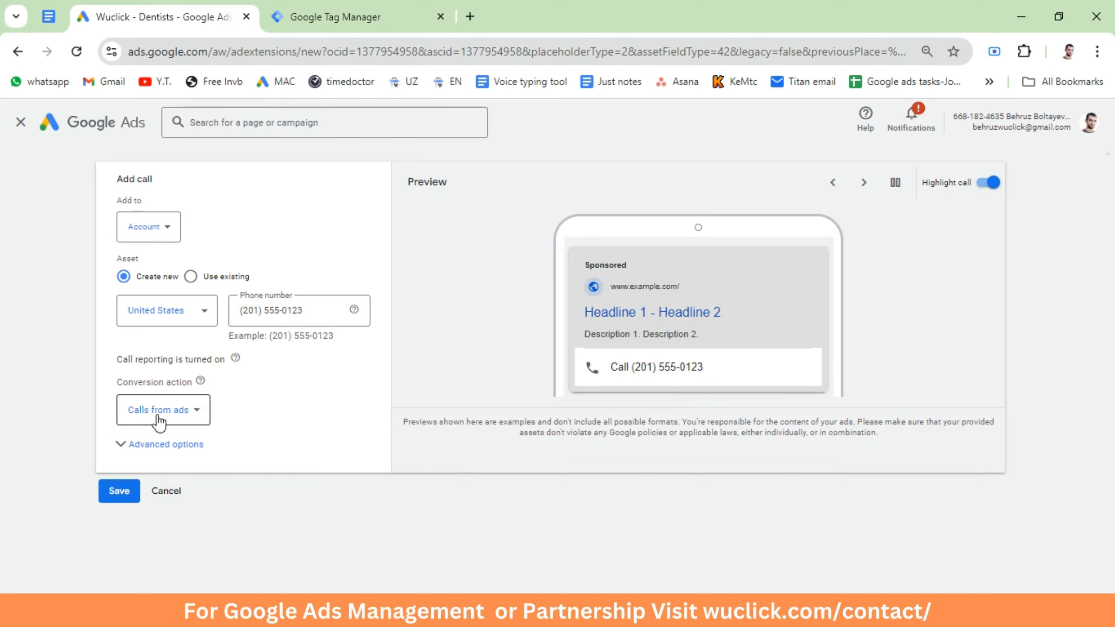
Step: Set the call asset's conversion action to "Phone call extension - Youtube" and save the asset
{"action": "left_click", "coordinate": [198, 422]}
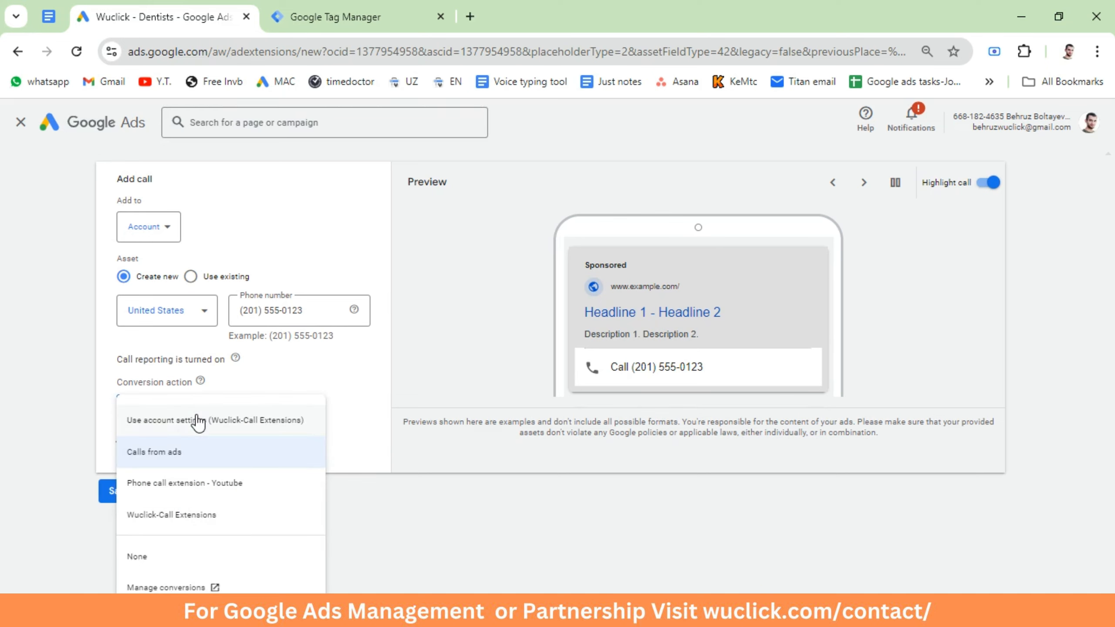
{"action": "left_click", "coordinate": [199, 487]}
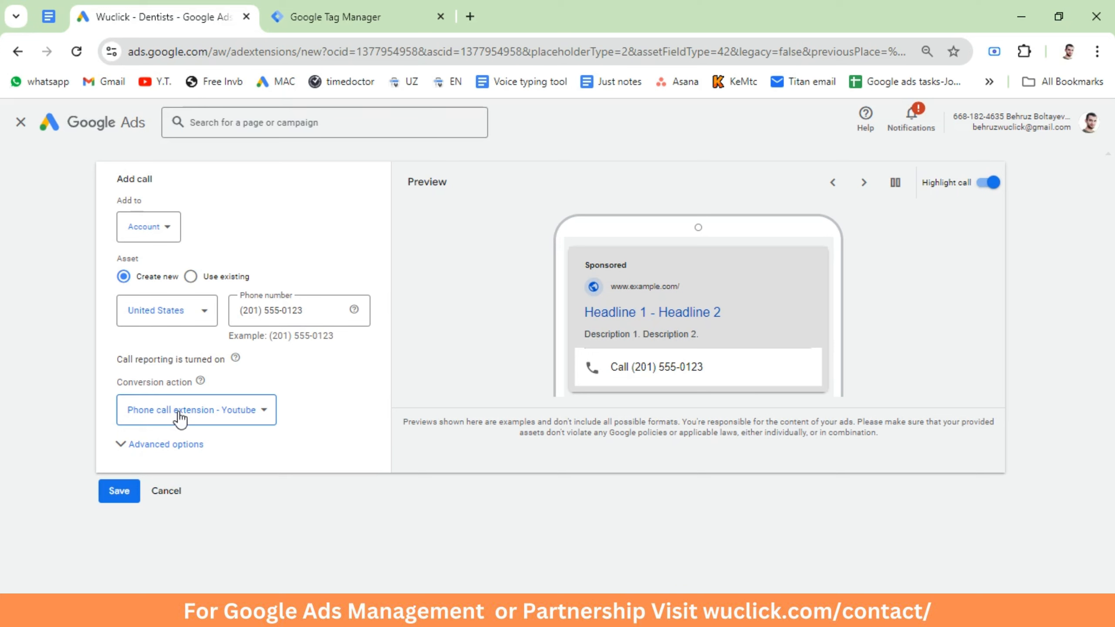
{"action": "left_click", "coordinate": [119, 490]}
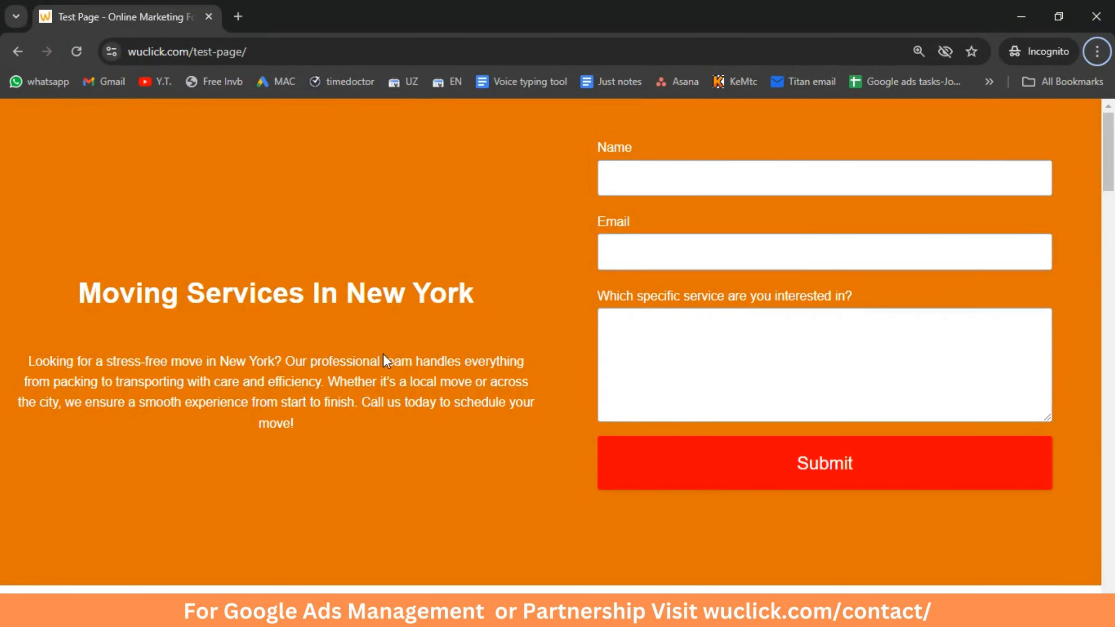
Step: Examine the contact form and the call button on the website's test page in both a full-size and a narrow browser window
{"action": "scroll", "coordinate": [391, 364], "scroll_direction": "down", "scroll_amount": 7}
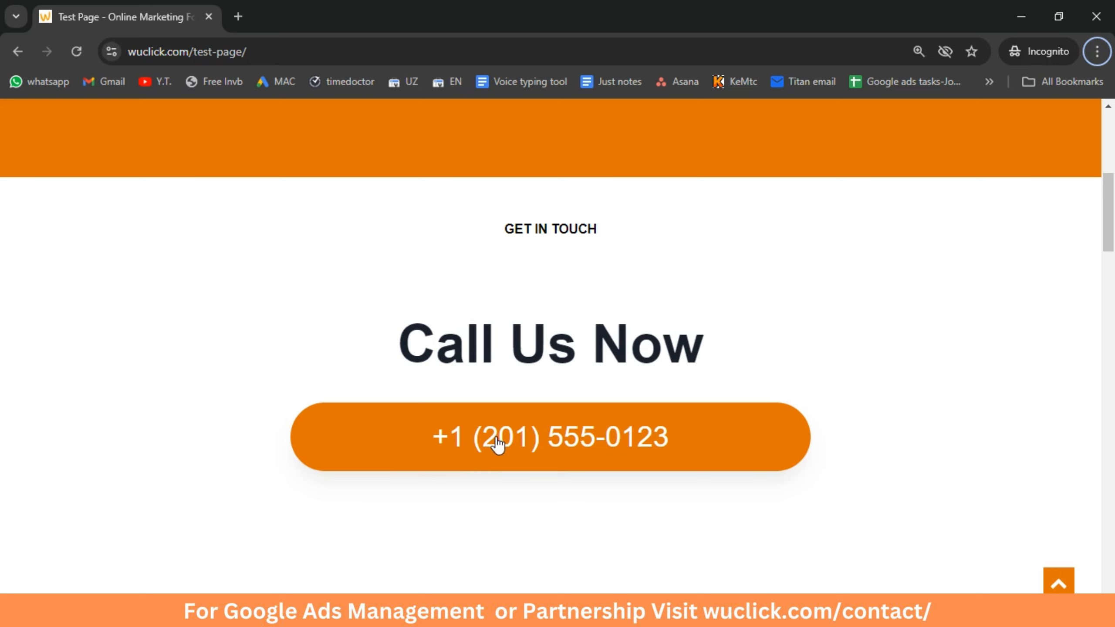
{"action": "double_click", "coordinate": [512, 12]}
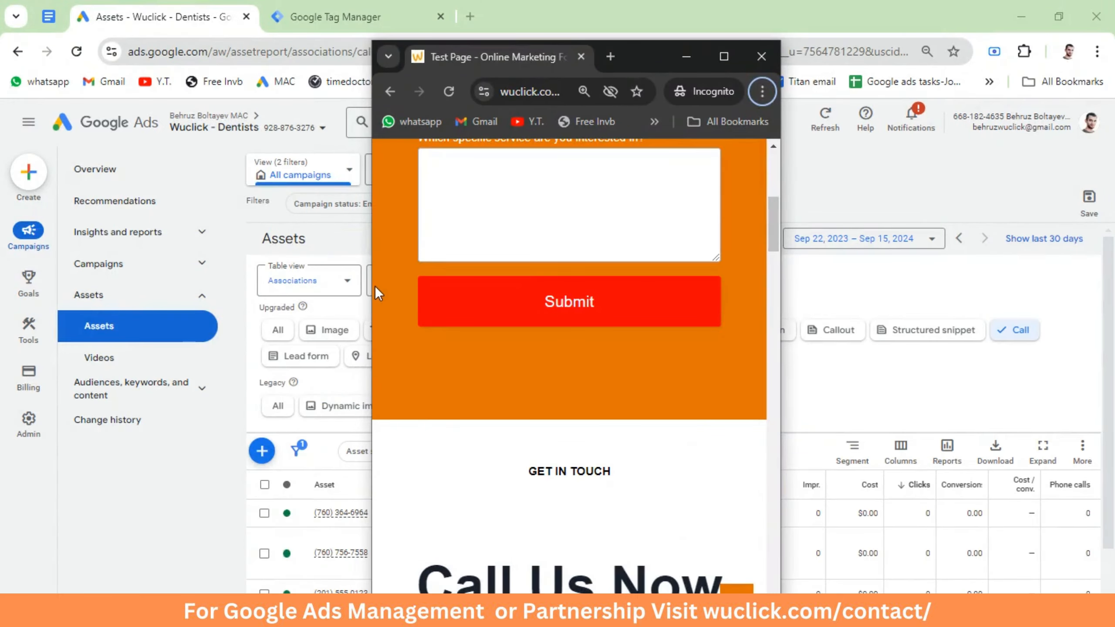
{"action": "left_click", "coordinate": [498, 324]}
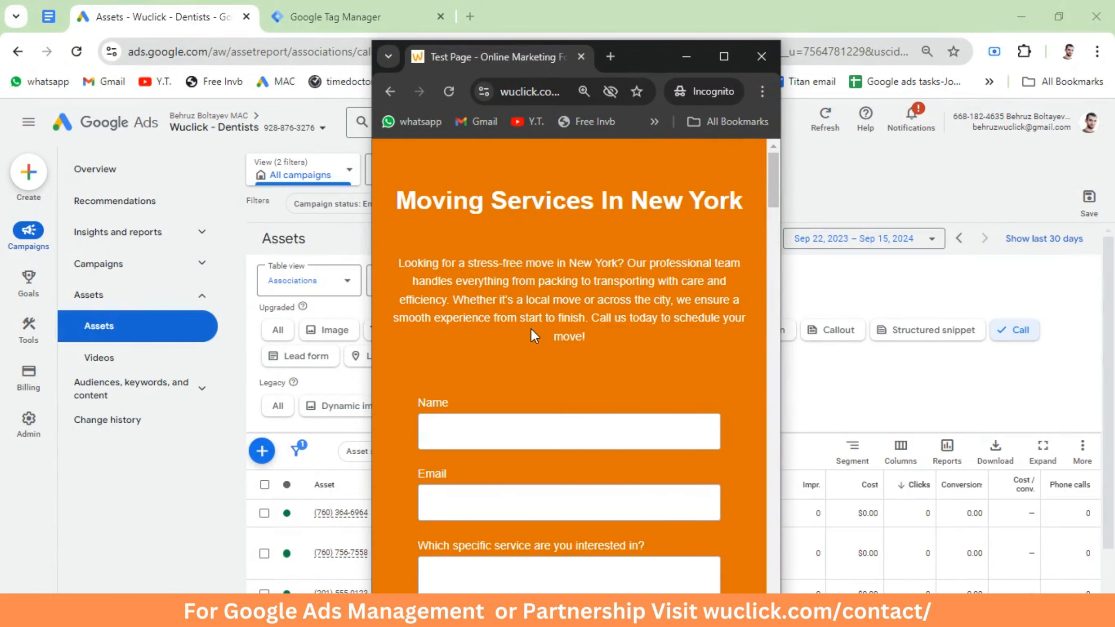
{"action": "scroll", "coordinate": [554, 334], "scroll_direction": "down", "scroll_amount": 10}
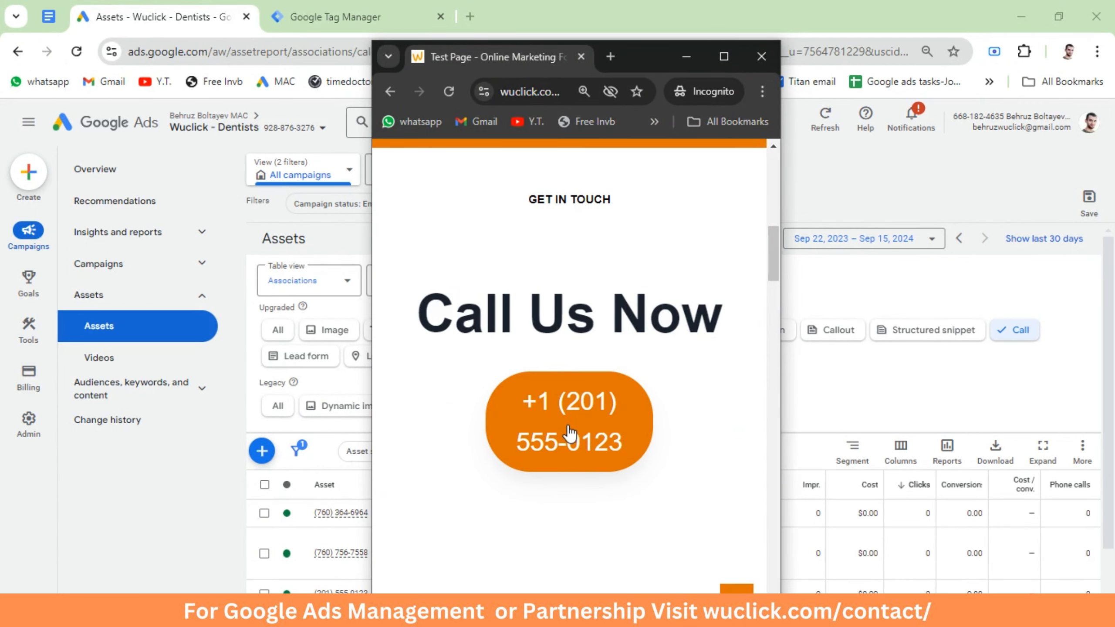
{"action": "scroll", "coordinate": [569, 433], "scroll_direction": "up", "scroll_amount": 9}
{"action": "scroll", "coordinate": [566, 439], "scroll_direction": "down", "scroll_amount": 6}
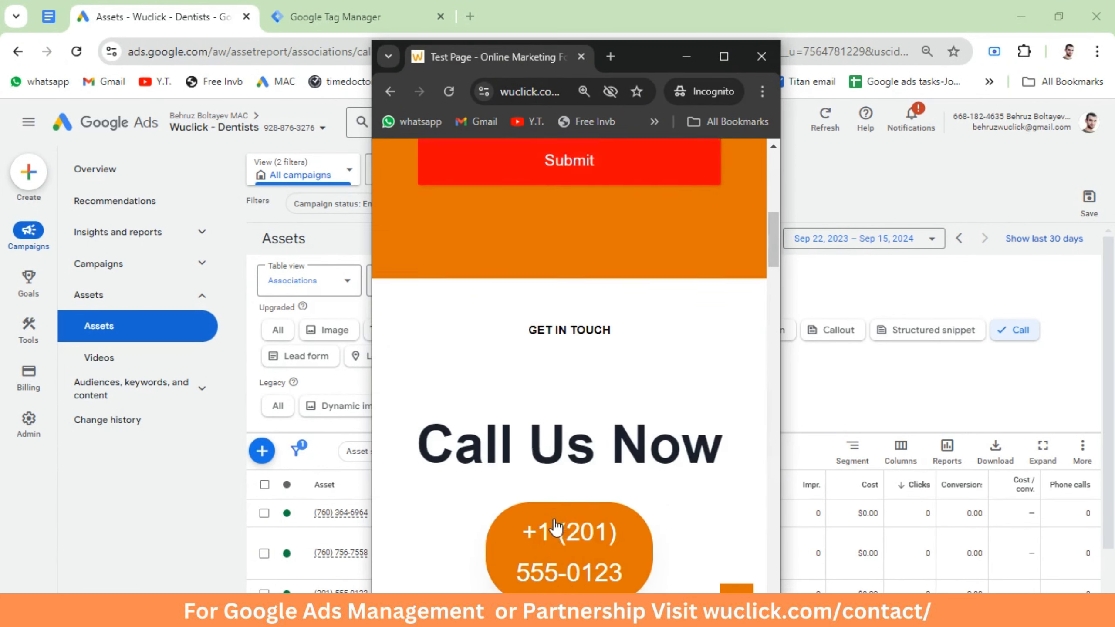
{"action": "scroll", "coordinate": [555, 522], "scroll_direction": "down", "scroll_amount": 3}
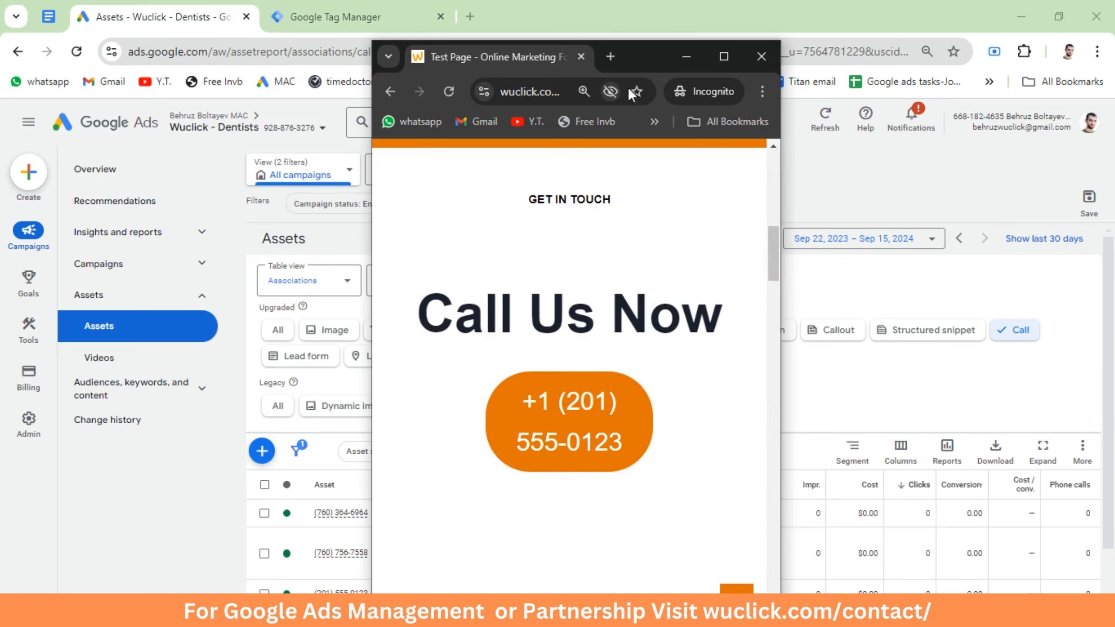
{"action": "double_click", "coordinate": [645, 59]}
{"action": "scroll", "coordinate": [544, 363], "scroll_direction": "up", "scroll_amount": 8}
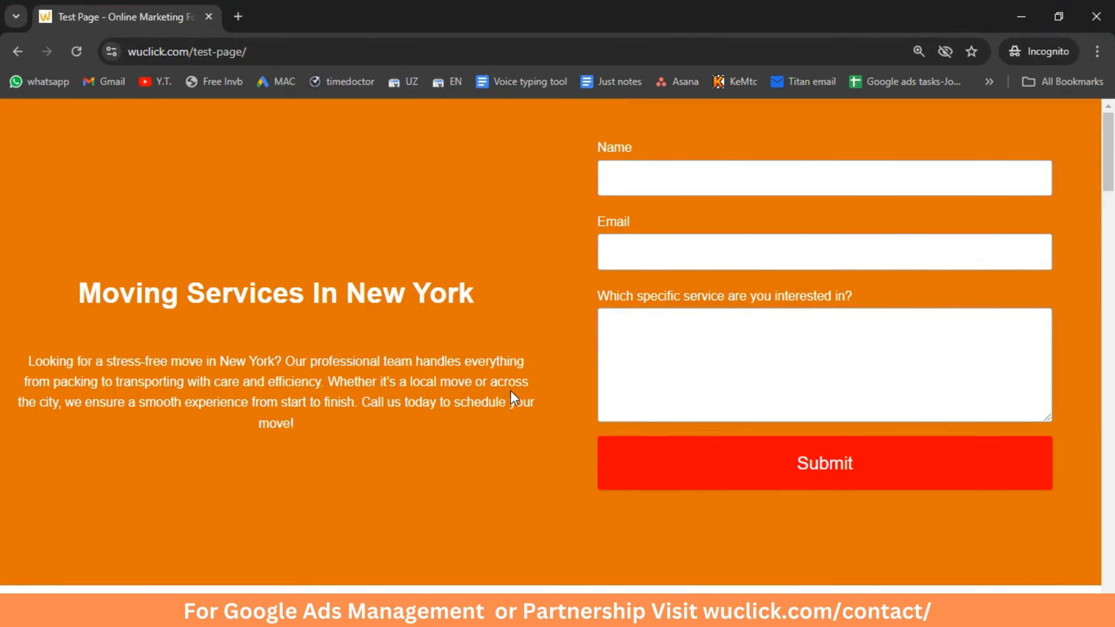
Step: Return to Google Ads and start a new phone call conversion action for calls to a phone number on the website
{"action": "key", "text": "alt+Tab"}
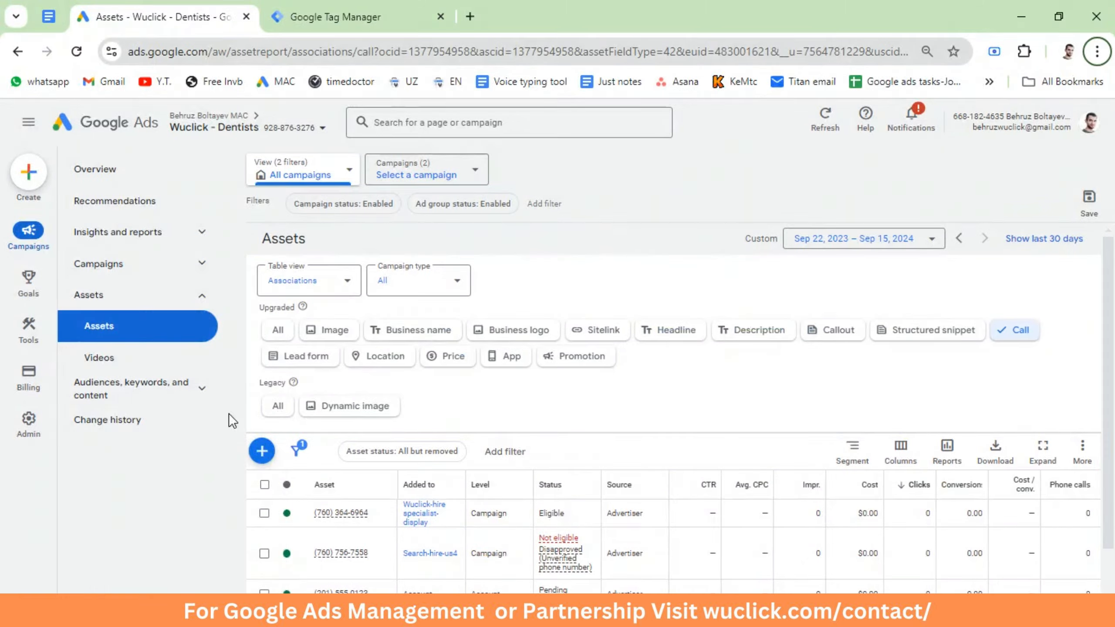
{"action": "mouse_move", "coordinate": [29, 283]}
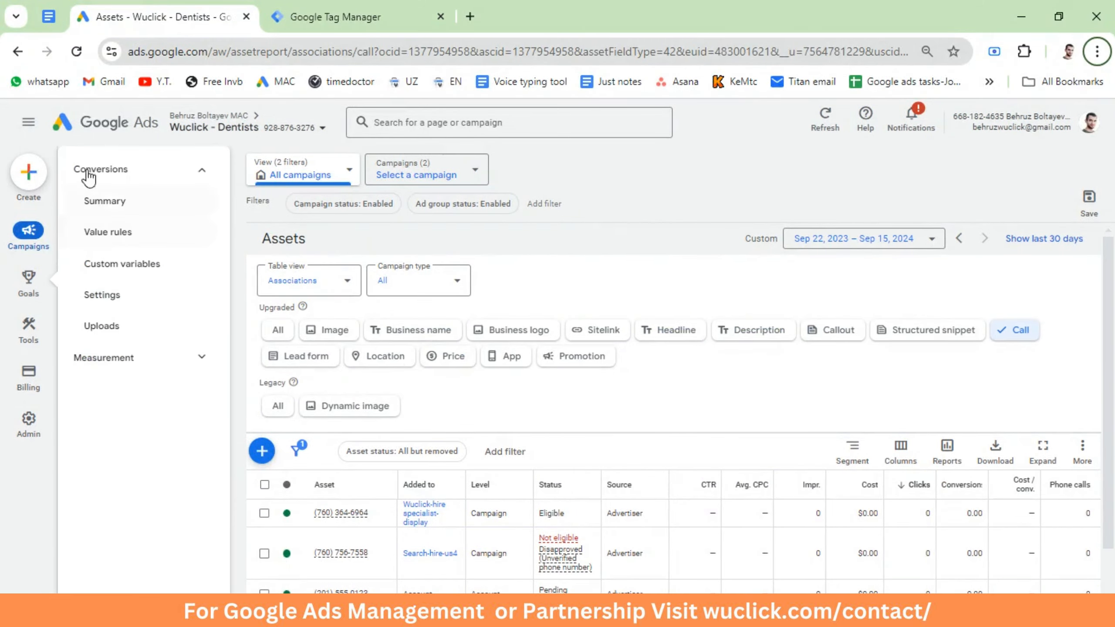
{"action": "left_click", "coordinate": [100, 203]}
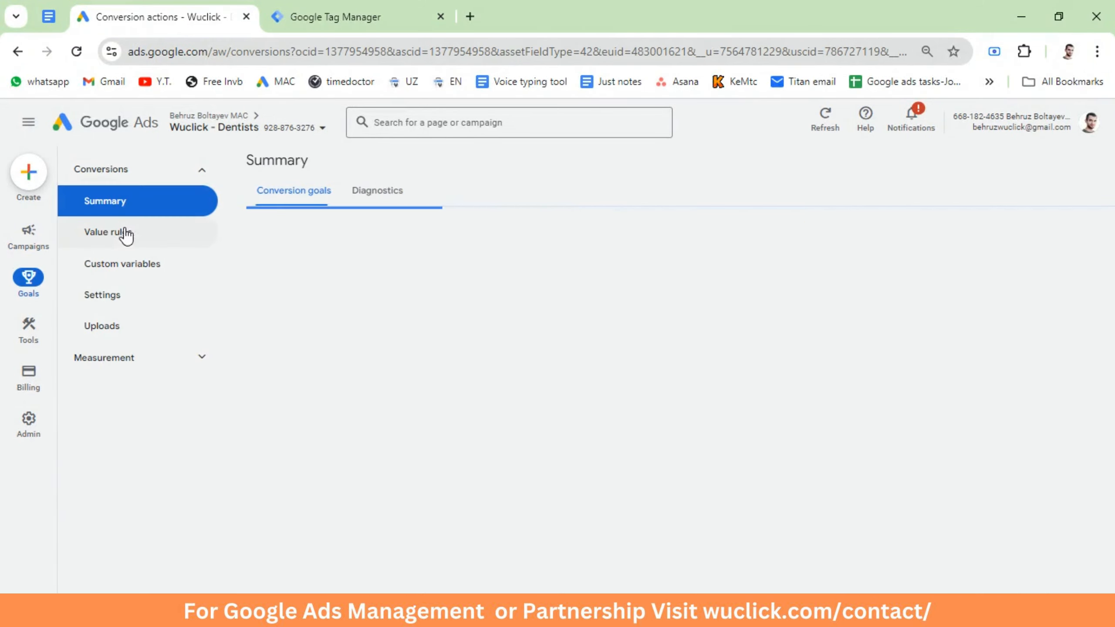
{"action": "left_click", "coordinate": [362, 233]}
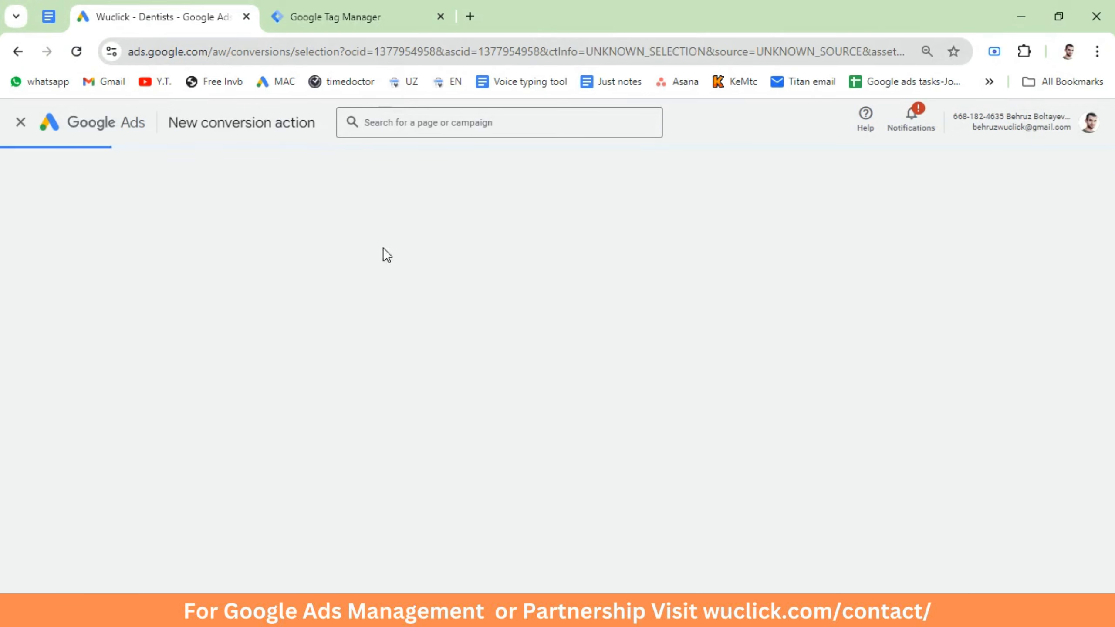
{"action": "left_click", "coordinate": [622, 333]}
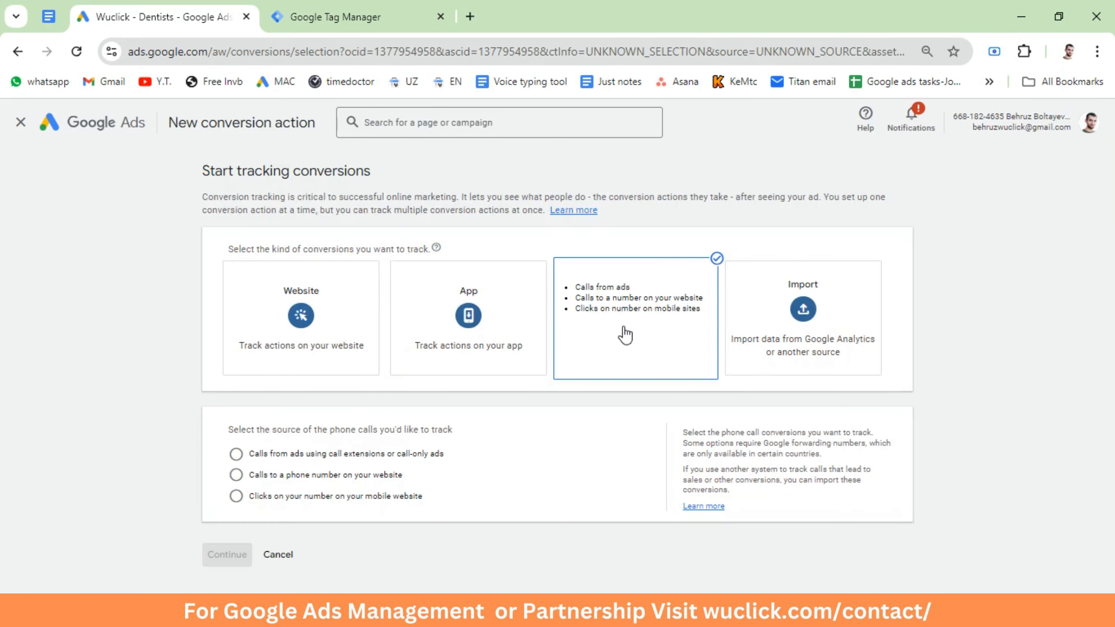
{"action": "left_click", "coordinate": [272, 477]}
{"action": "left_click", "coordinate": [227, 554]}
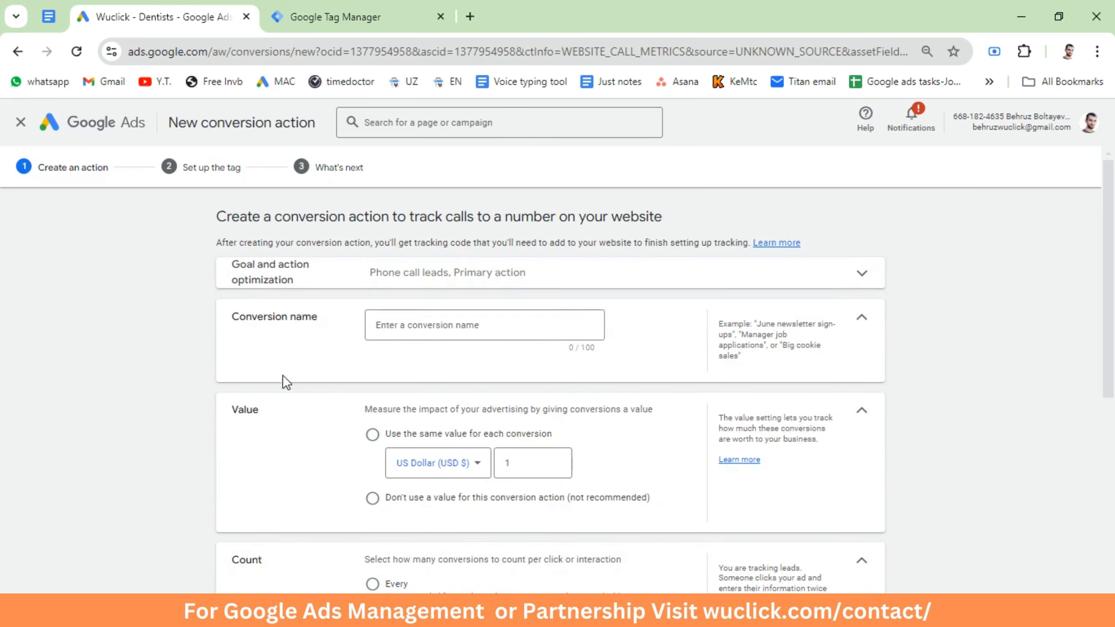
Step: Name the website call conversion "Calls from website - YOutube"
{"action": "left_click", "coordinate": [434, 328]}
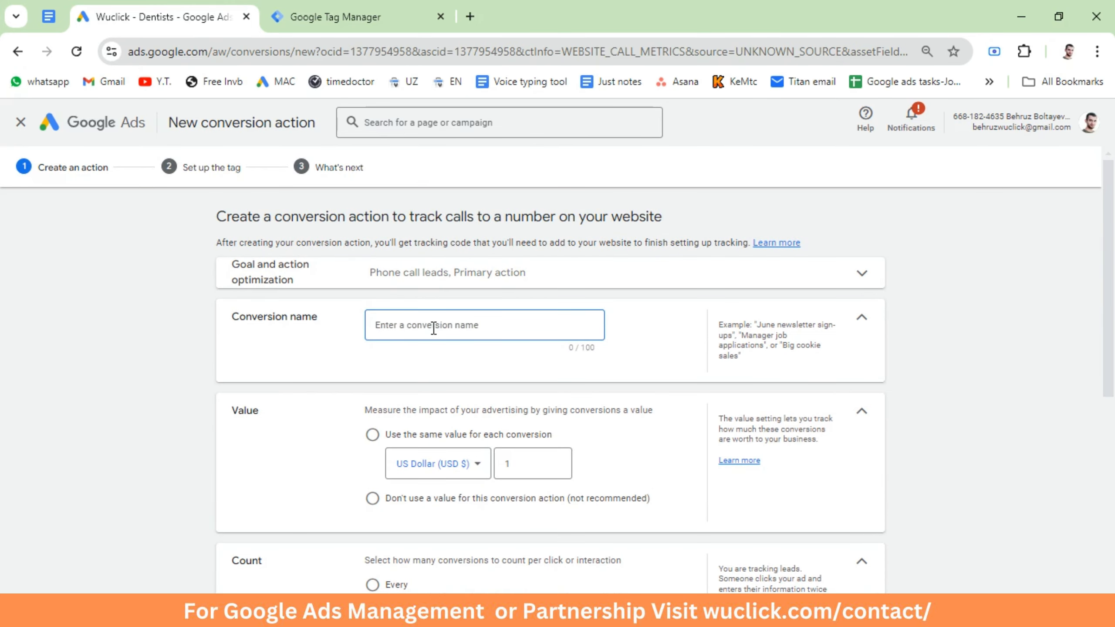
{"action": "type", "text": "Calls from w"}
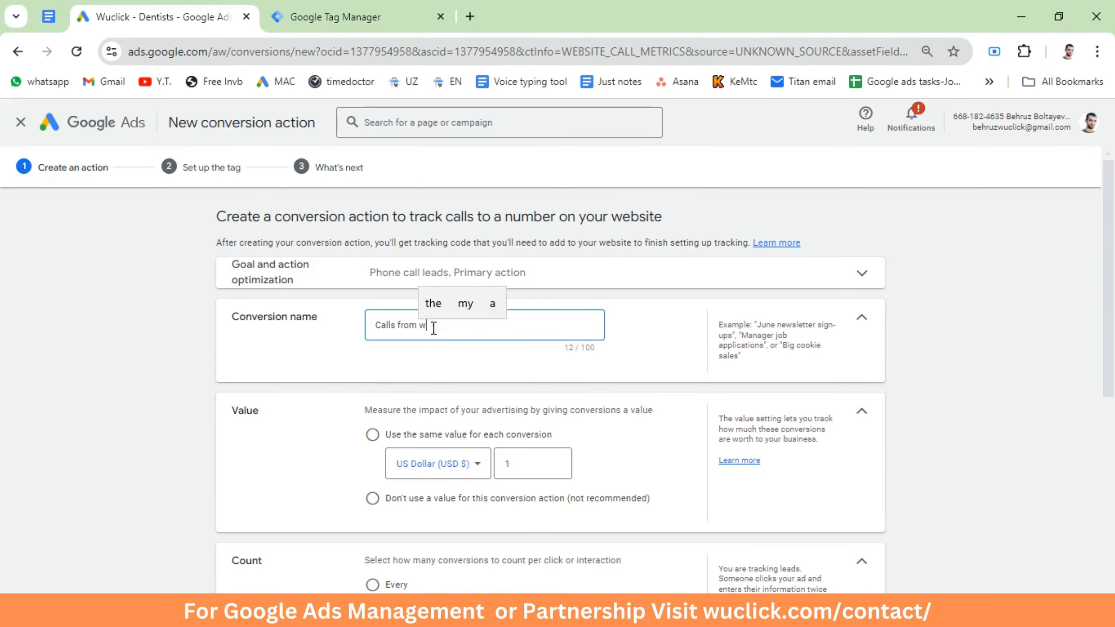
{"action": "type", "text": "ebsite - YOutube"}
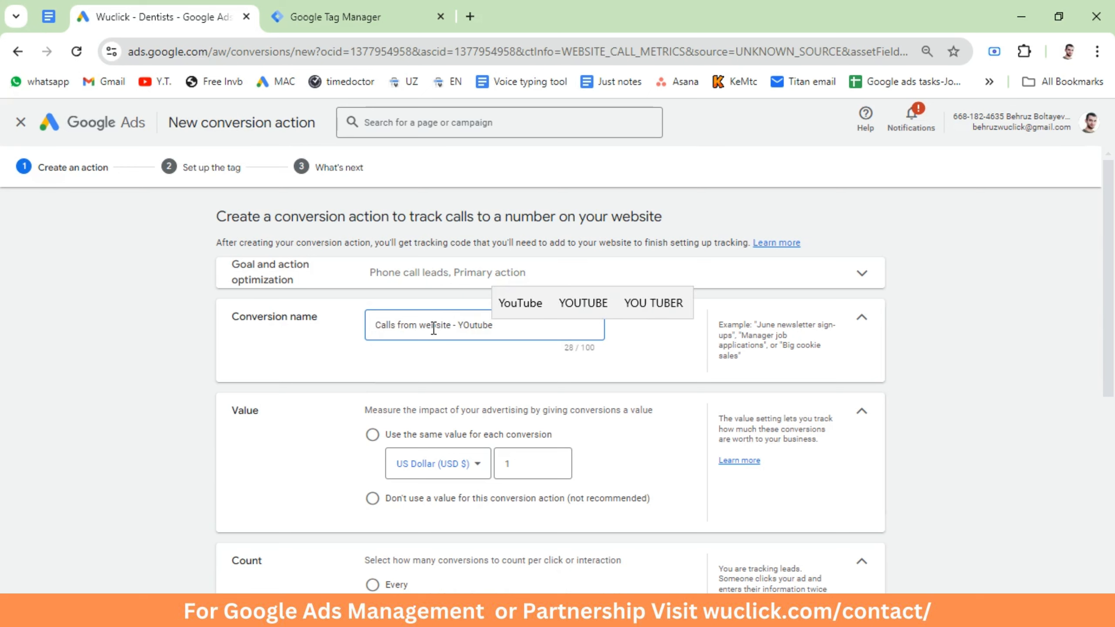
Step: Correct the conversion name to "Calls from website - YouTube" and use the same value for each conversion
{"action": "left_click", "coordinate": [518, 307]}
{"action": "scroll", "coordinate": [337, 350], "scroll_direction": "down", "scroll_amount": 3}
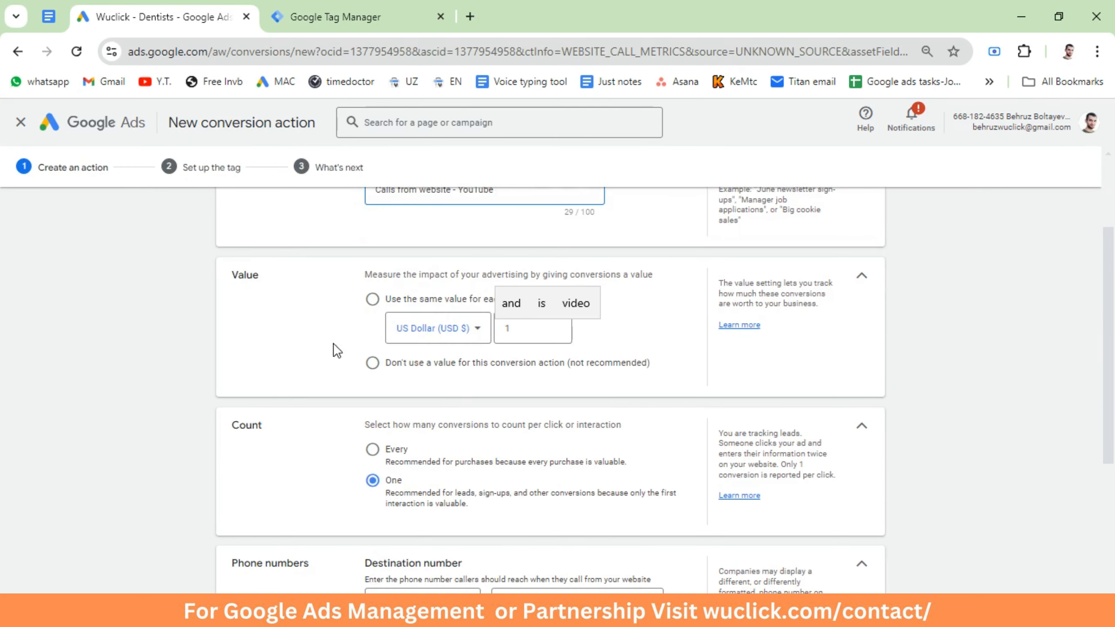
{"action": "left_click", "coordinate": [372, 299]}
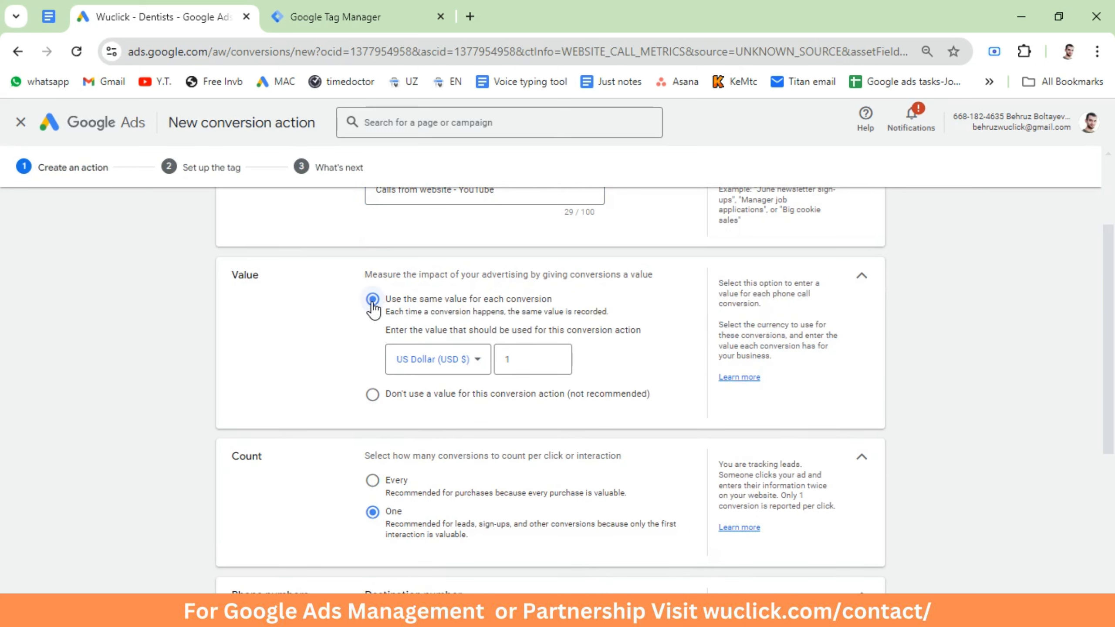
{"action": "scroll", "coordinate": [378, 361], "scroll_direction": "down", "scroll_amount": 3}
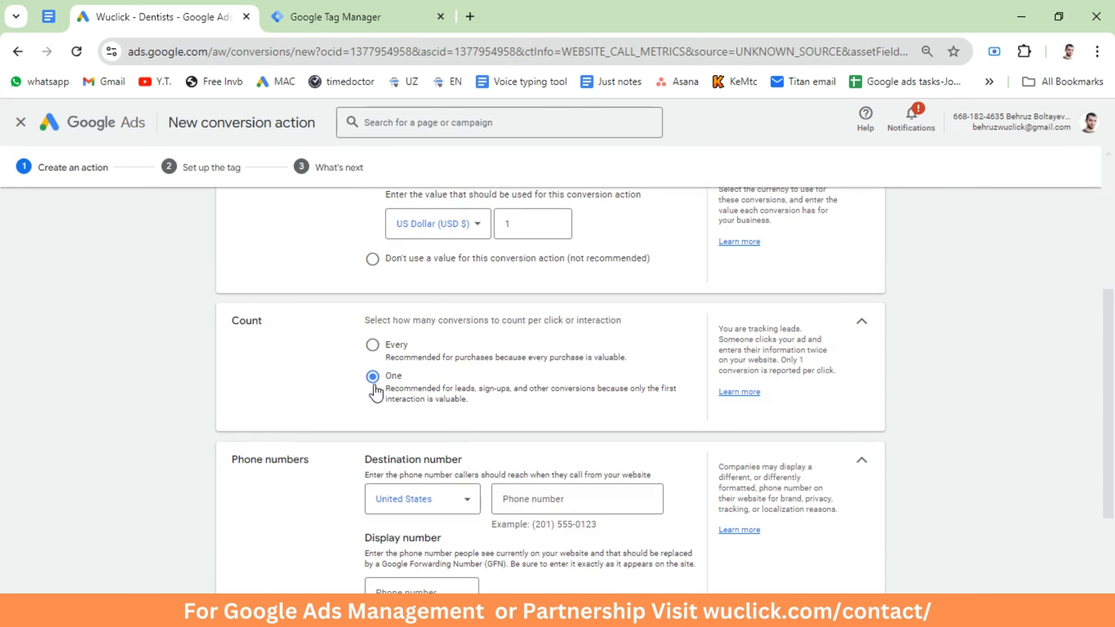
Step: Copy the phone number from the website's test page into the conversion action's destination number and display number
{"action": "scroll", "coordinate": [377, 432], "scroll_direction": "down", "scroll_amount": 3}
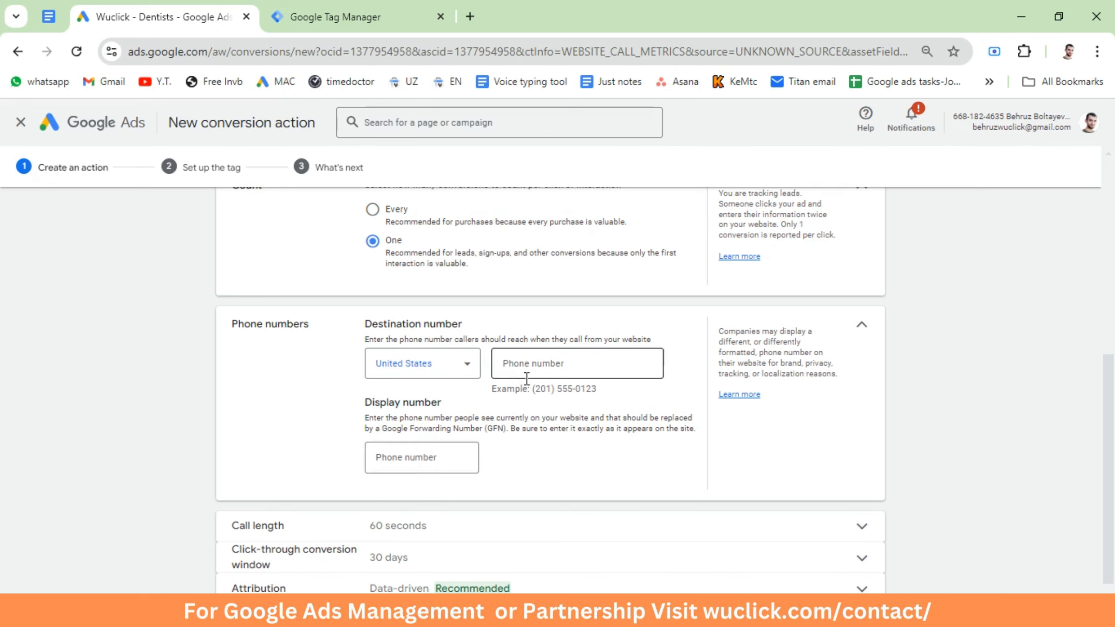
{"action": "key", "text": "alt+Tab"}
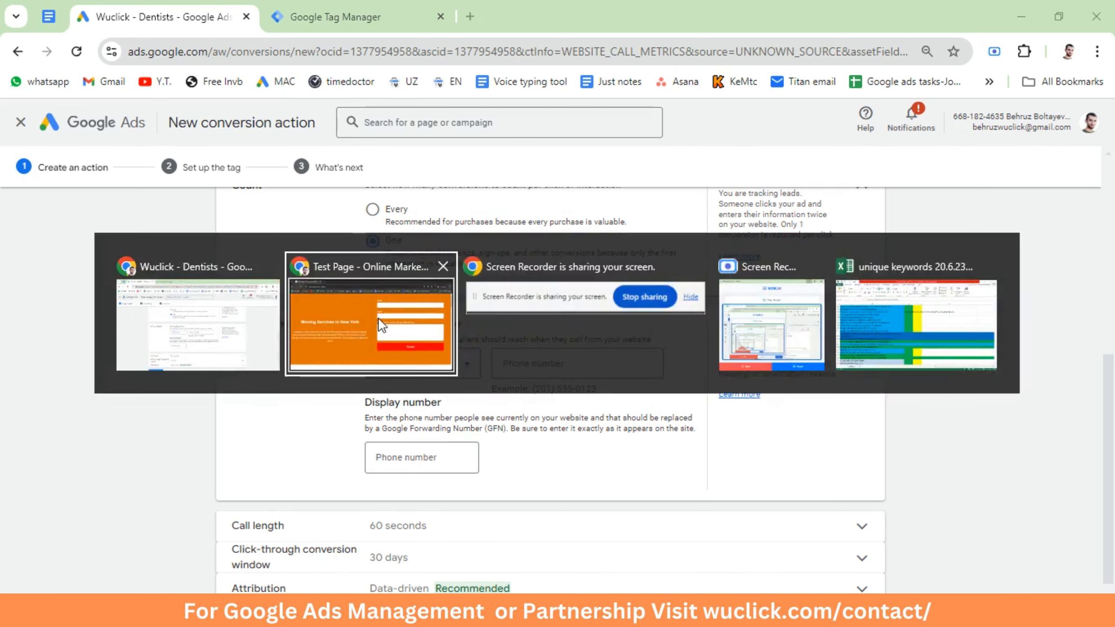
{"action": "scroll", "coordinate": [364, 334], "scroll_direction": "down", "scroll_amount": 5}
{"action": "left_click_drag", "start_coordinate": [671, 303], "coordinate": [433, 286]}
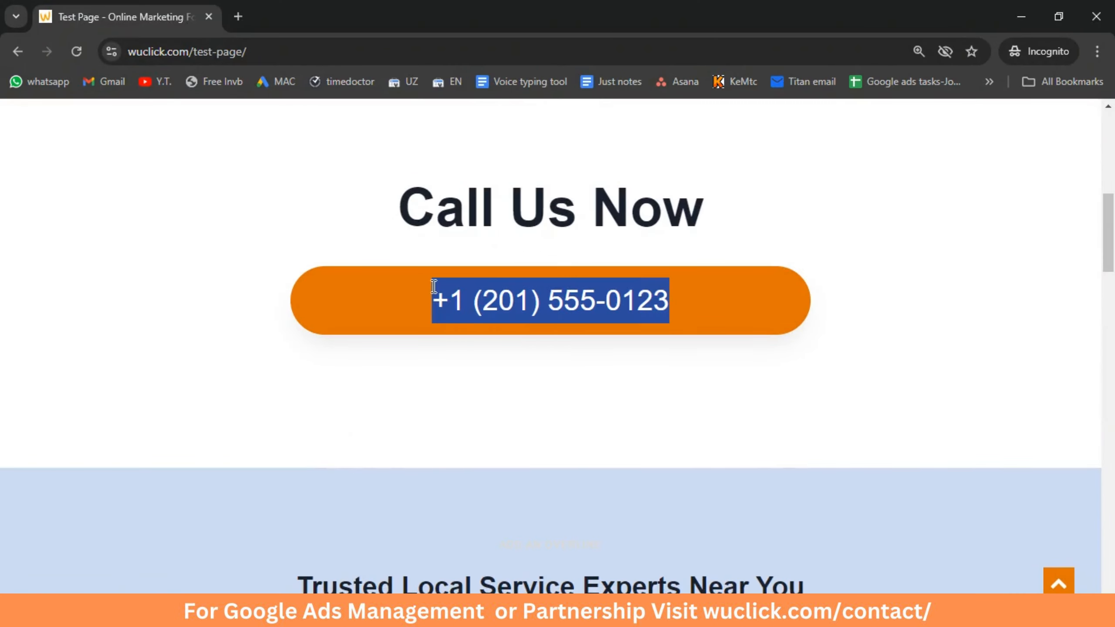
{"action": "key", "text": "ctrl+c"}
{"action": "key", "text": "alt+Tab"}
{"action": "left_click", "coordinate": [533, 365]}
{"action": "key", "text": "ctrl+v"}
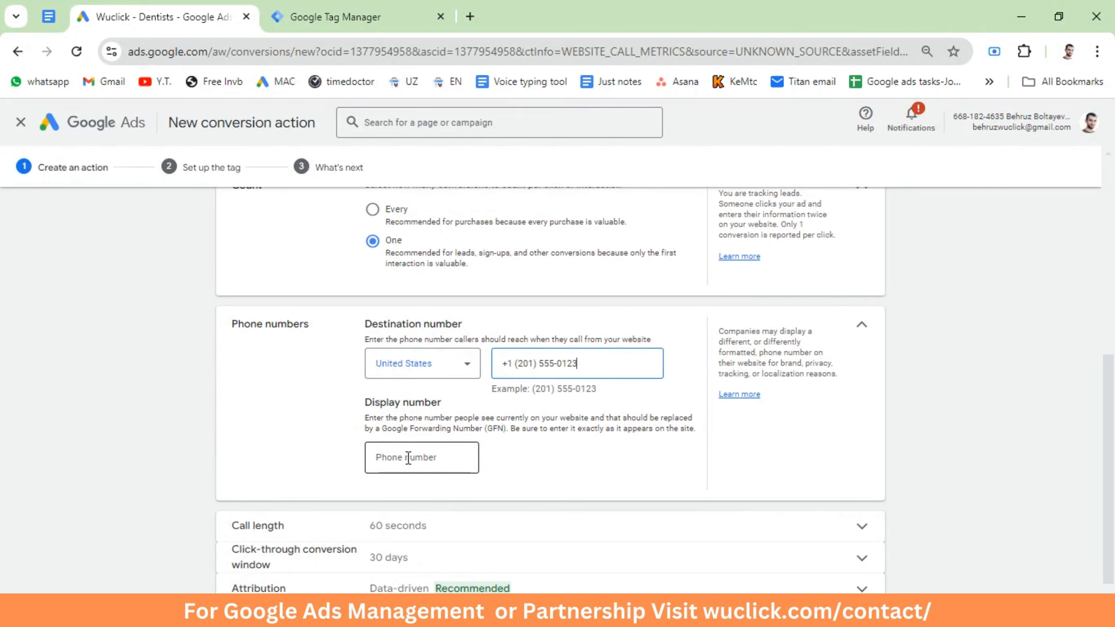
{"action": "left_click", "coordinate": [408, 459]}
{"action": "key", "text": "ctrl+v"}
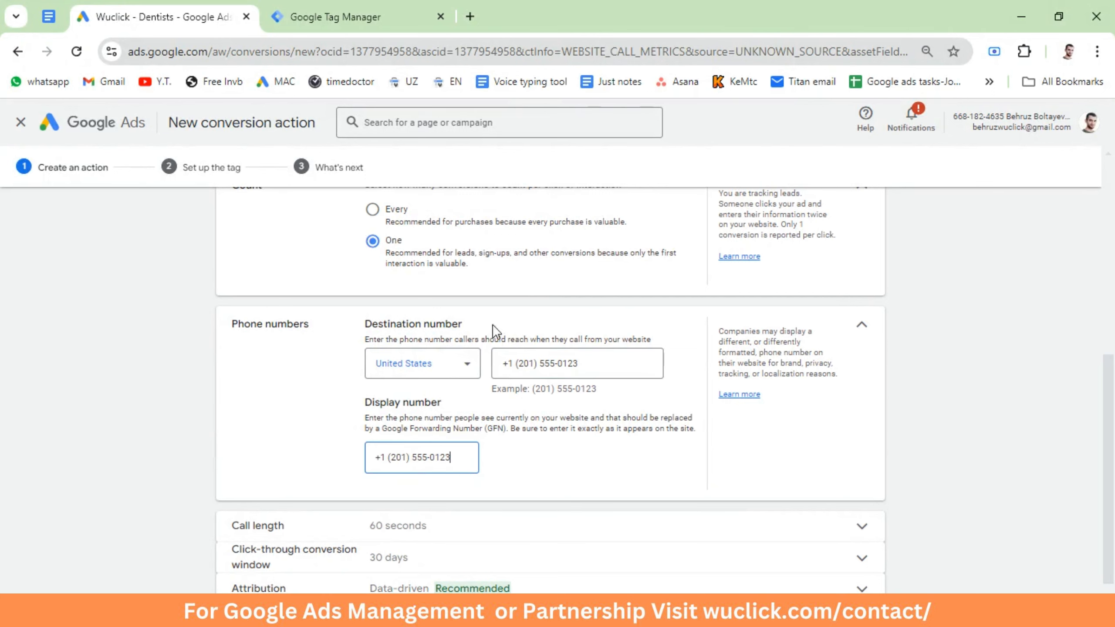
Step: Create the conversion action and show the Google Tag Manager setup details with its conversion ID and label
{"action": "scroll", "coordinate": [420, 430], "scroll_direction": "down", "scroll_amount": 2}
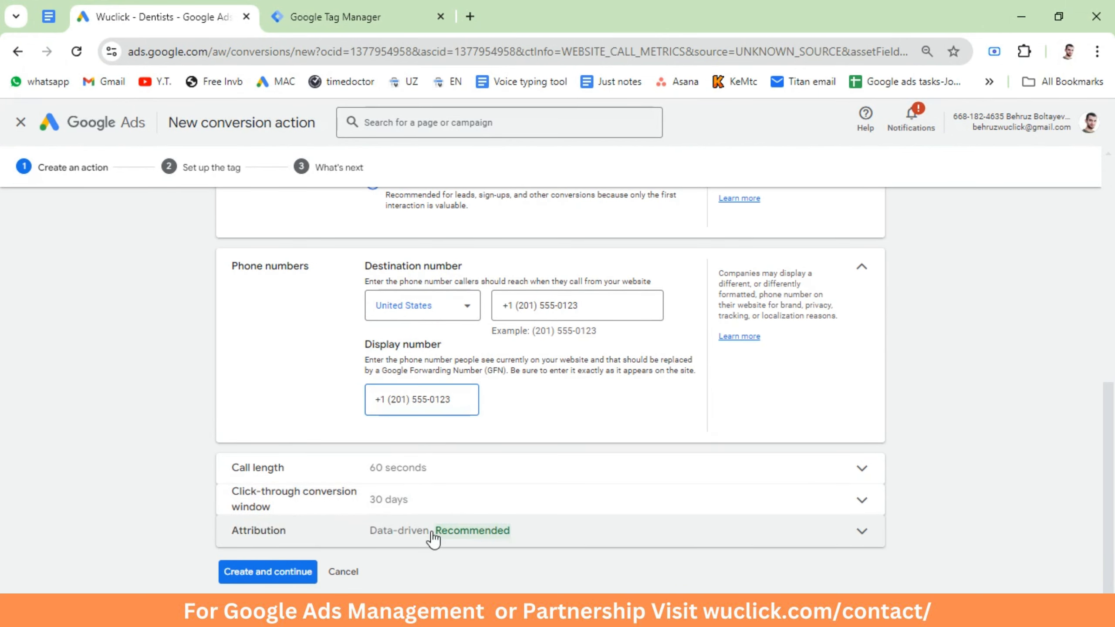
{"action": "left_click", "coordinate": [269, 572]}
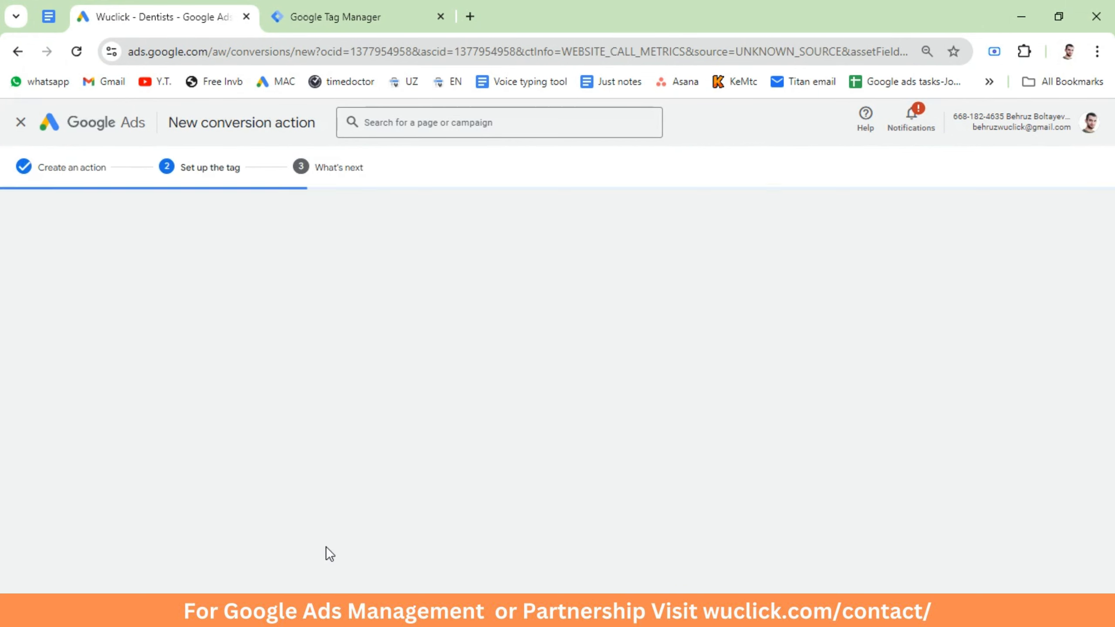
{"action": "left_click", "coordinate": [629, 362]}
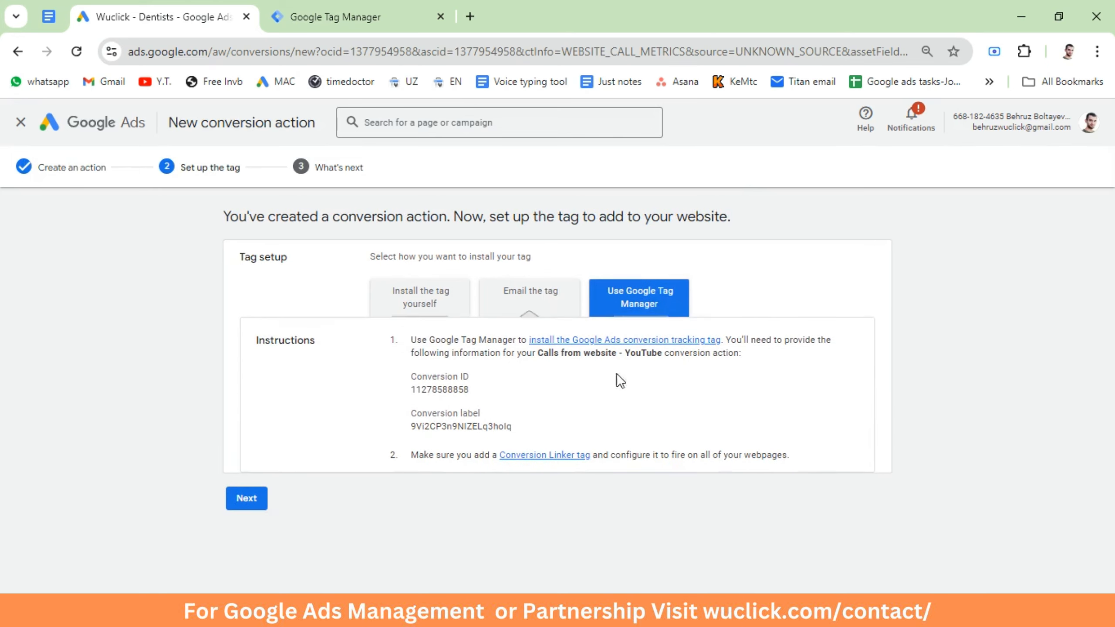
{"action": "double_click", "coordinate": [427, 383]}
{"action": "double_click", "coordinate": [447, 421]}
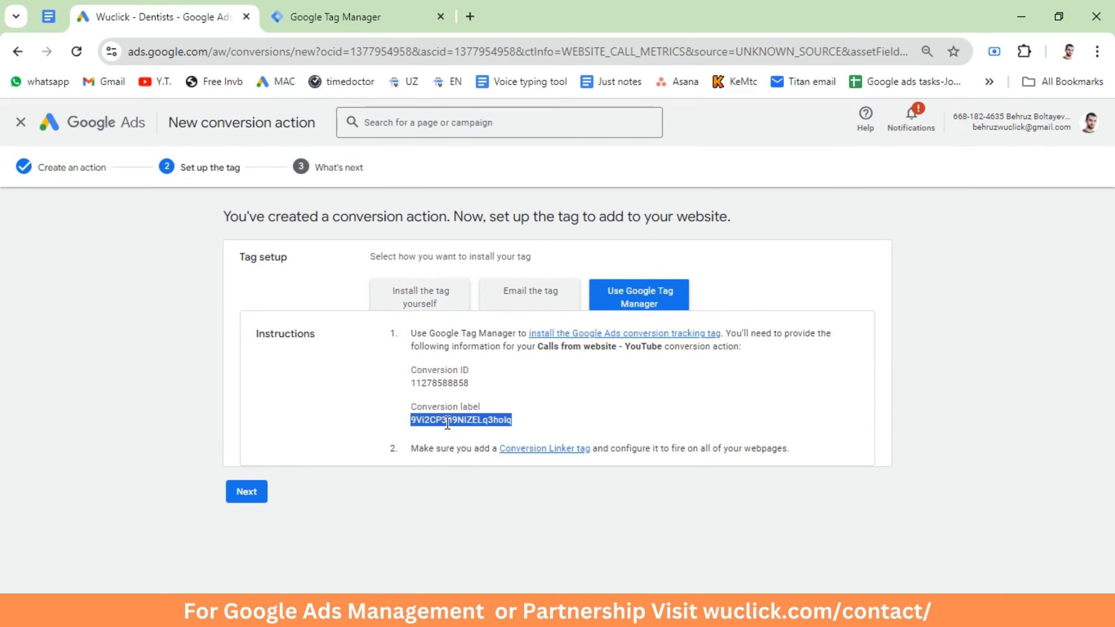
Step: Switch to Google Tag Manager and start a new tag of type Google Ads Calls from Website Conversion
{"action": "left_click", "coordinate": [345, 19]}
{"action": "left_click", "coordinate": [69, 334]}
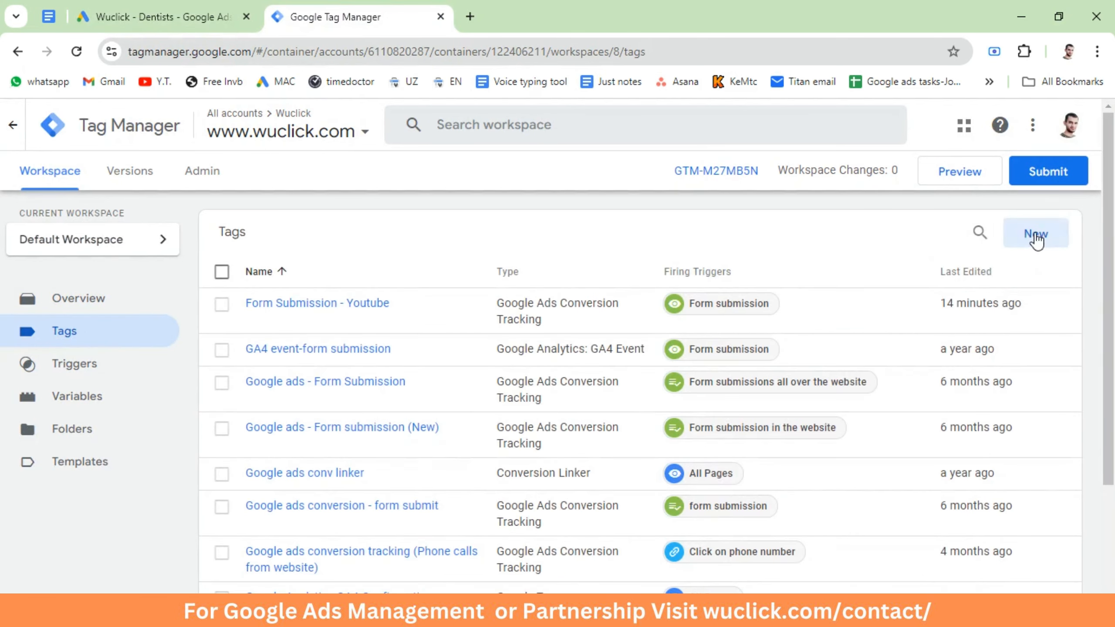
{"action": "left_click", "coordinate": [1037, 237]}
{"action": "left_click", "coordinate": [562, 283]}
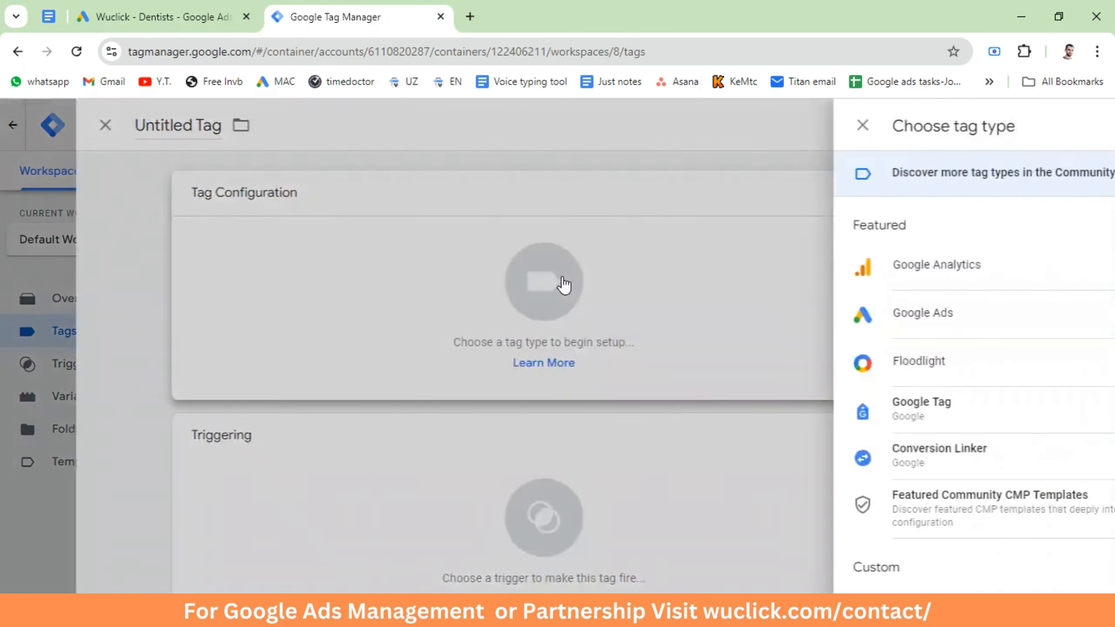
{"action": "left_click", "coordinate": [702, 320]}
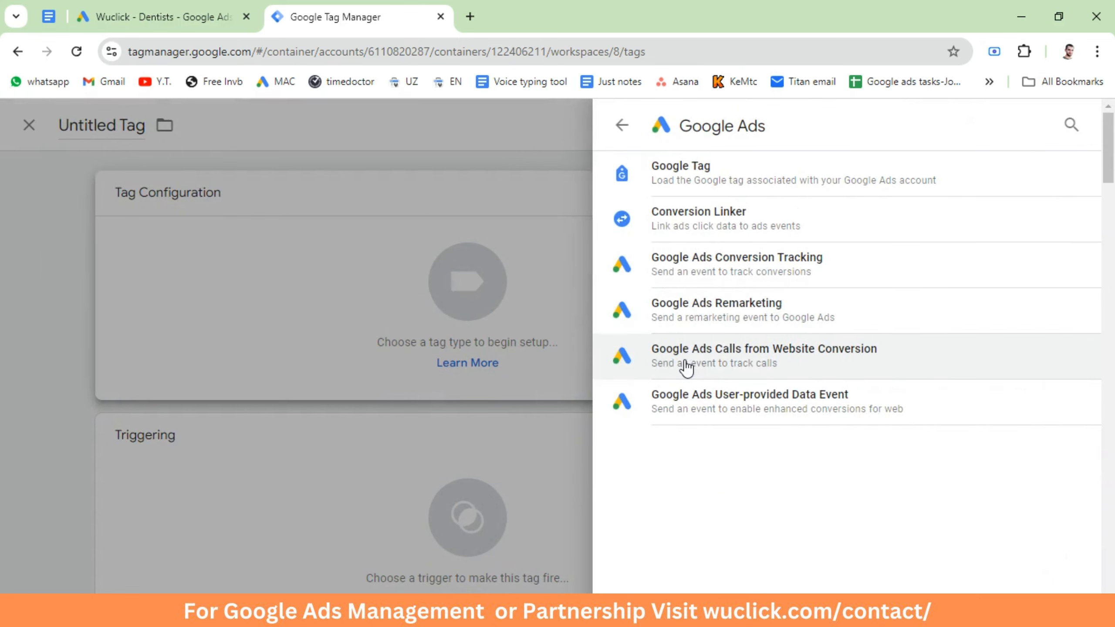
{"action": "left_click", "coordinate": [758, 353]}
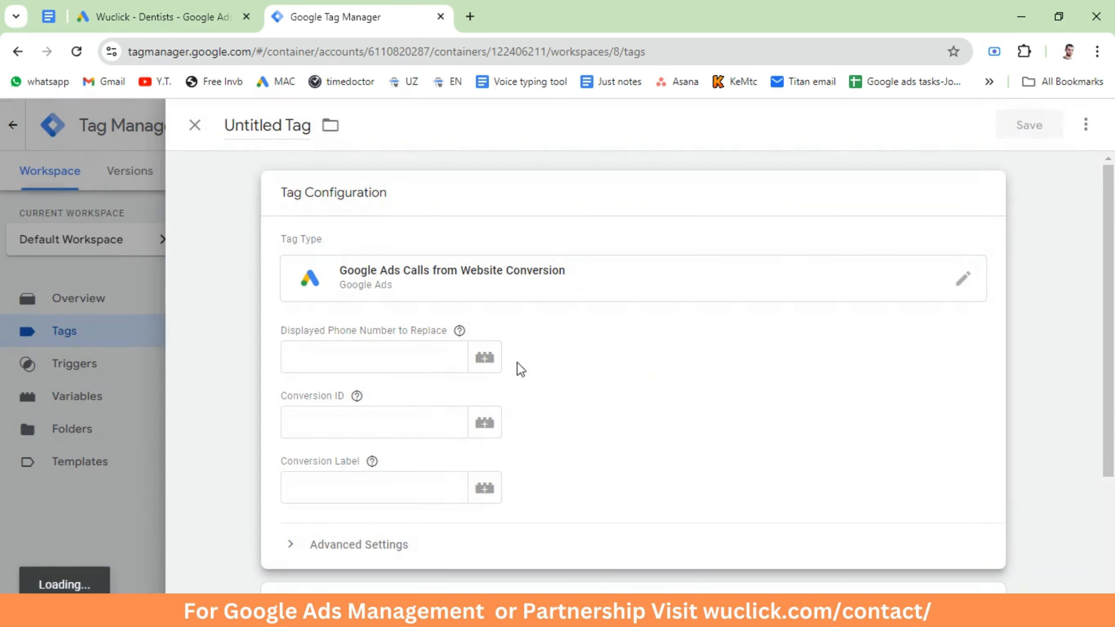
Step: Fill in the tag's displayed phone number to replace with the number copied from the test page
{"action": "left_click", "coordinate": [312, 361]}
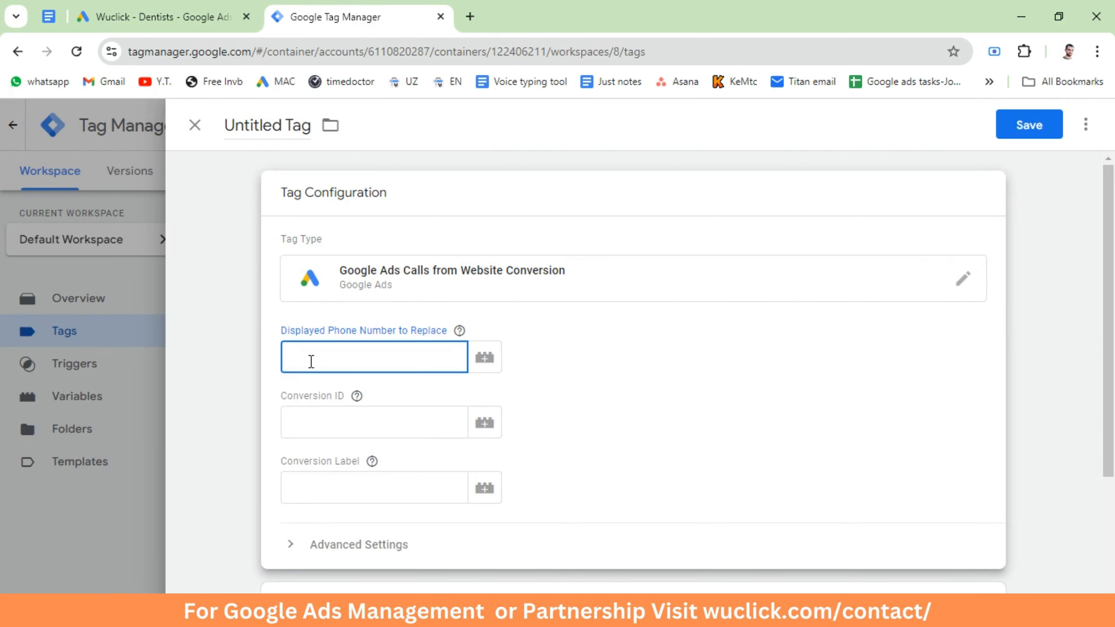
{"action": "key", "text": "alt+Tab"}
{"action": "key", "text": "alt+Tab"}
{"action": "key", "text": "ctrl+v"}
Step: Copy the conversion ID from the Google Ads setup page into the tag's Conversion ID
{"action": "left_click", "coordinate": [312, 425]}
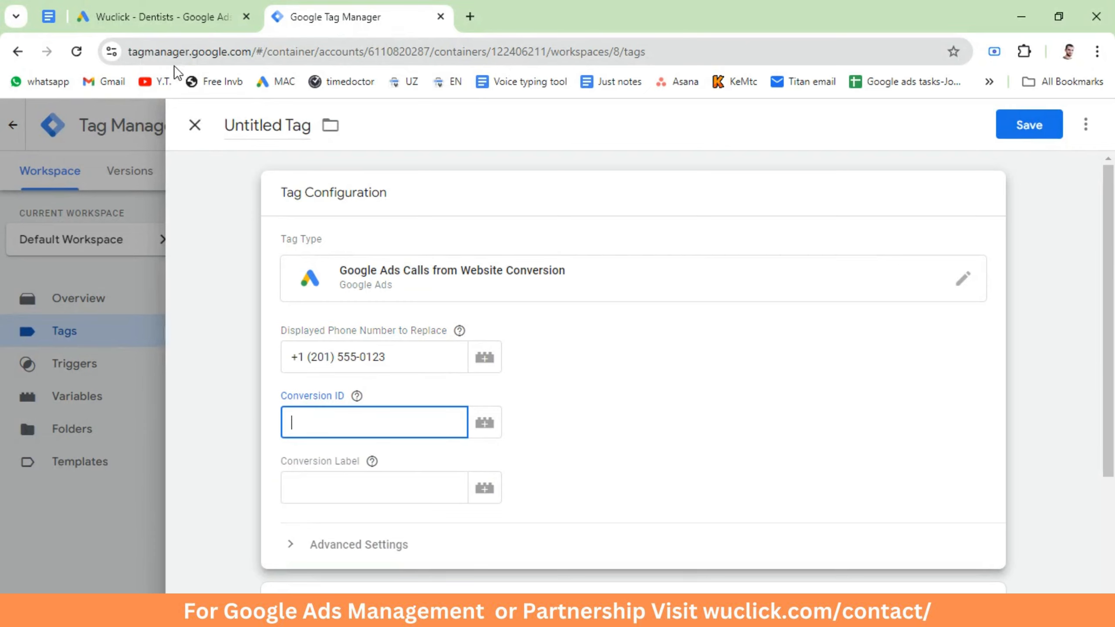
{"action": "left_click", "coordinate": [170, 11]}
{"action": "double_click", "coordinate": [430, 384]}
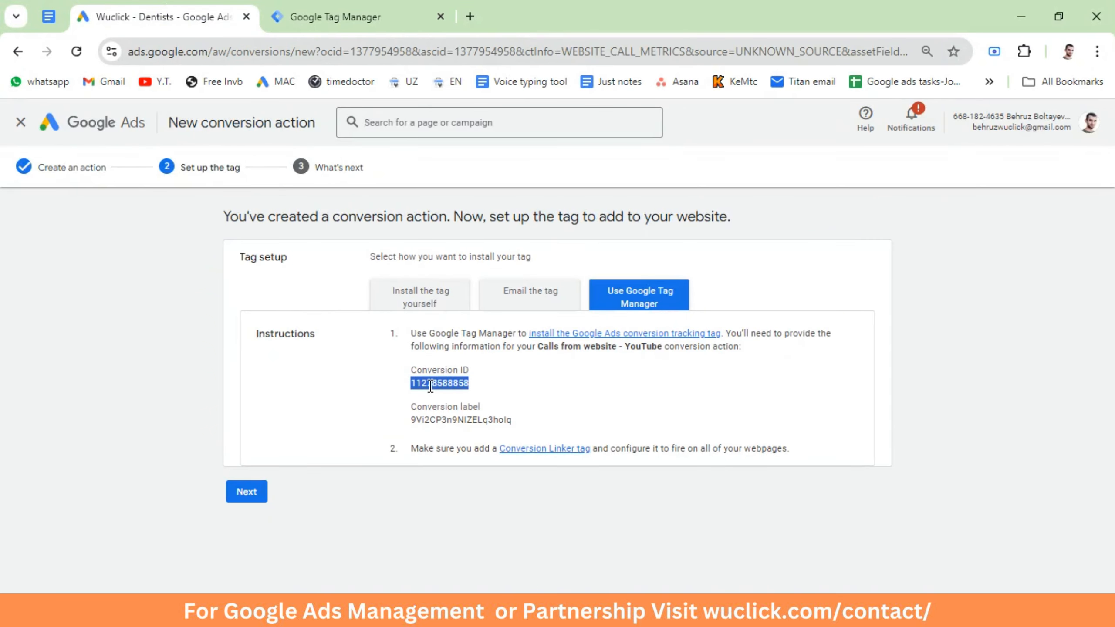
{"action": "left_click", "coordinate": [334, 17]}
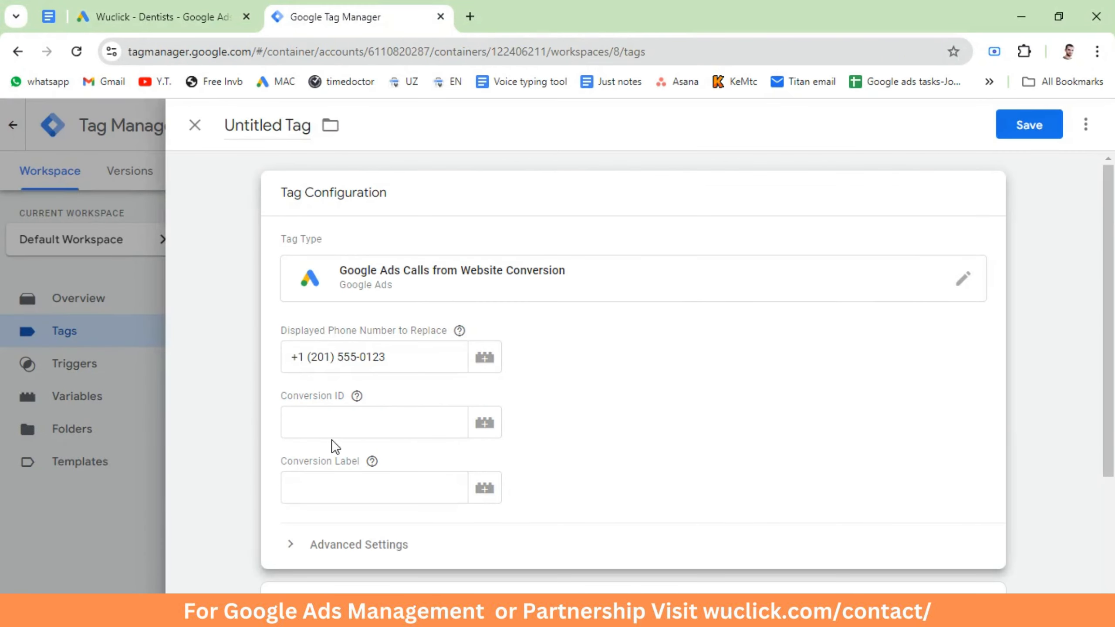
{"action": "left_click", "coordinate": [315, 421]}
{"action": "key", "text": "ctrl+v"}
Step: Copy the conversion label from the Google Ads setup page into the tag's Conversion Label
{"action": "left_click", "coordinate": [171, 13]}
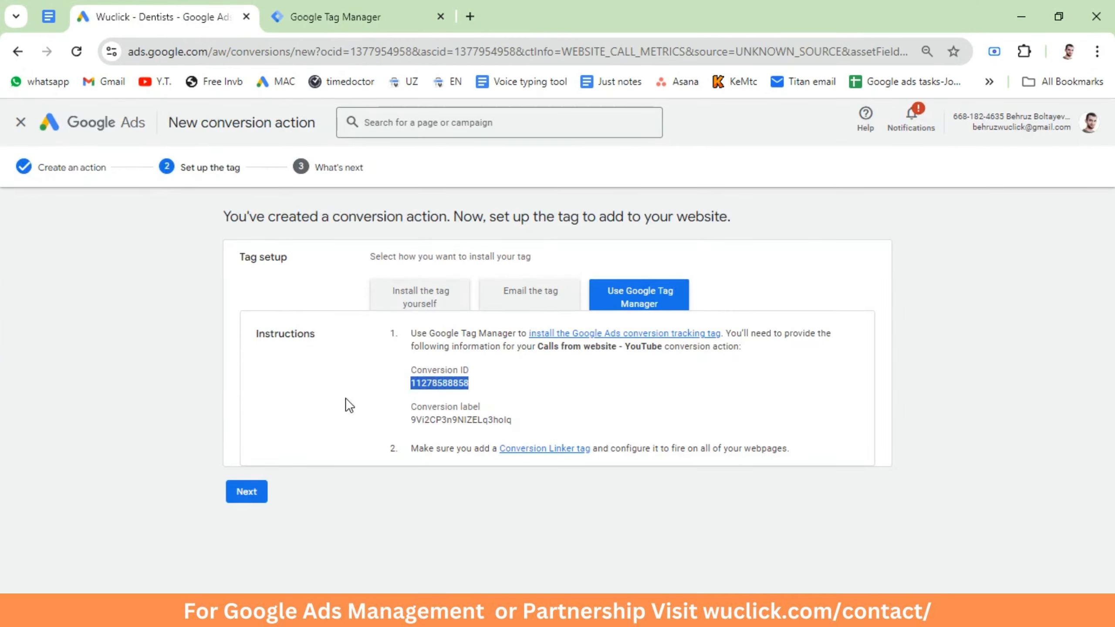
{"action": "double_click", "coordinate": [442, 421]}
{"action": "key", "text": "ctrl+c"}
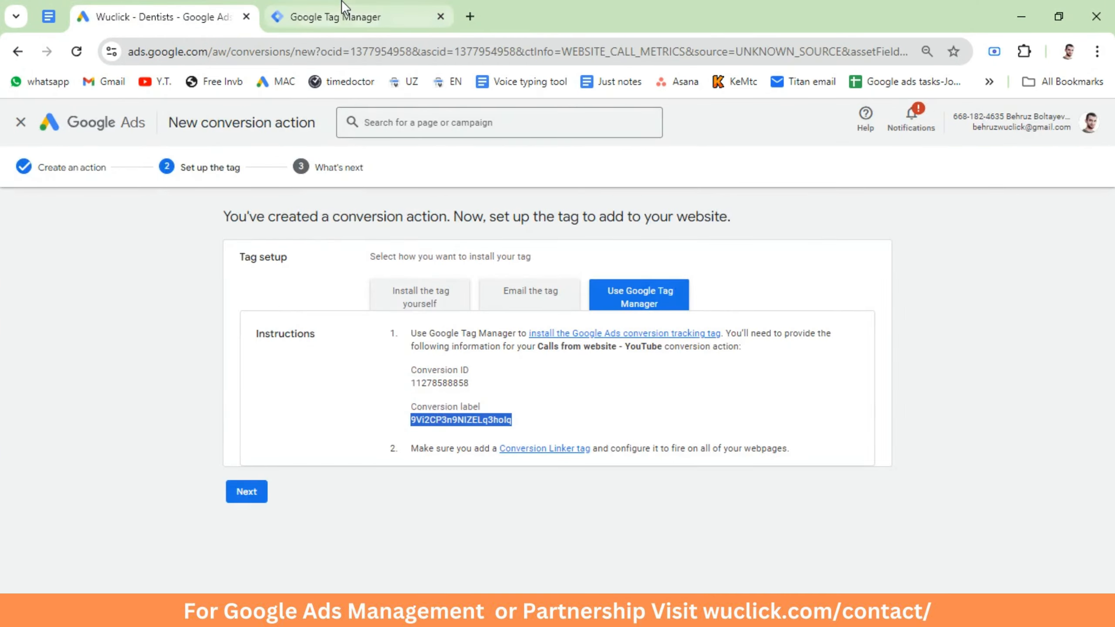
{"action": "left_click", "coordinate": [325, 17]}
{"action": "left_click", "coordinate": [351, 488]}
{"action": "key", "text": "ctrl+v"}
Step: Set the tag to fire on the All Pages page view trigger
{"action": "scroll", "coordinate": [644, 502], "scroll_direction": "down", "scroll_amount": 5}
{"action": "left_click", "coordinate": [644, 502]}
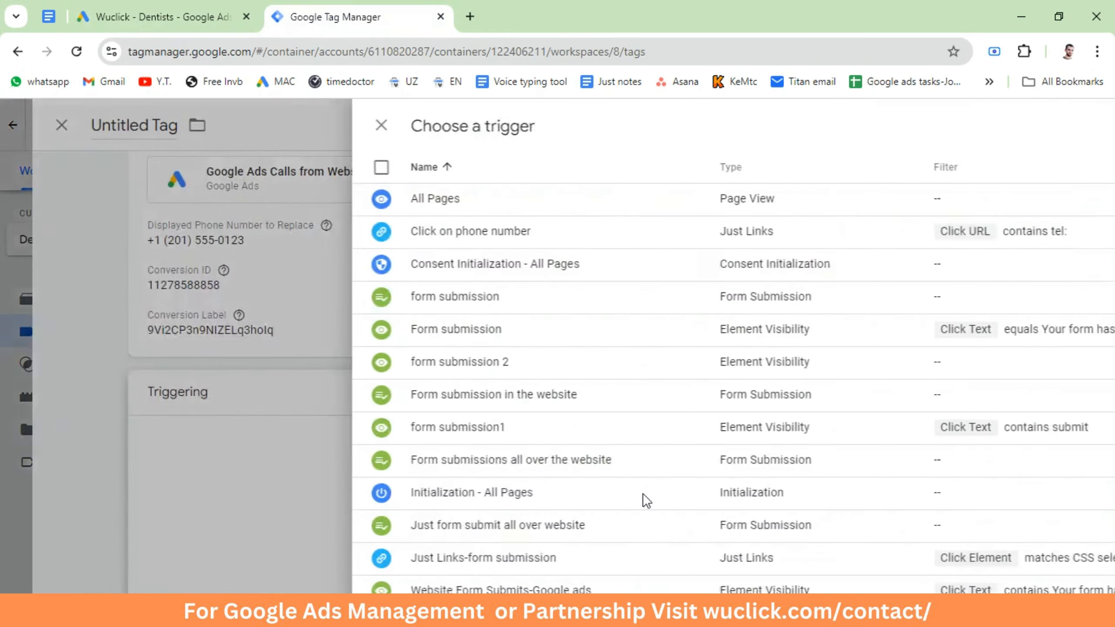
{"action": "left_click", "coordinate": [239, 199]}
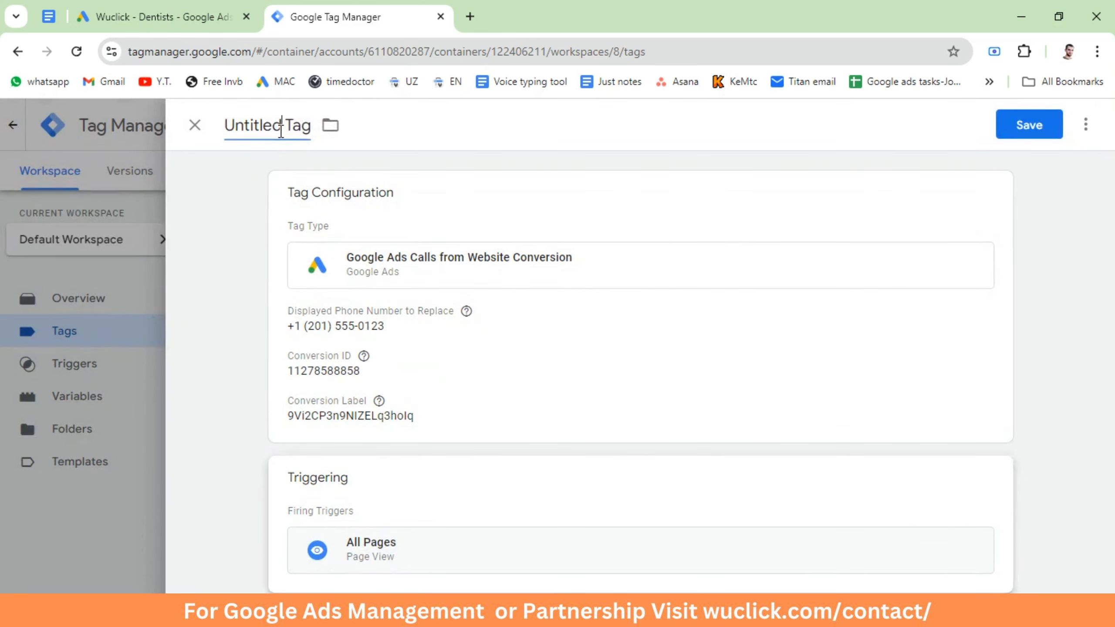
Step: Name the tag "Google ads - Calls from website" and save it
{"action": "left_click", "coordinate": [281, 132]}
{"action": "type", "text": "Google ads - W"}
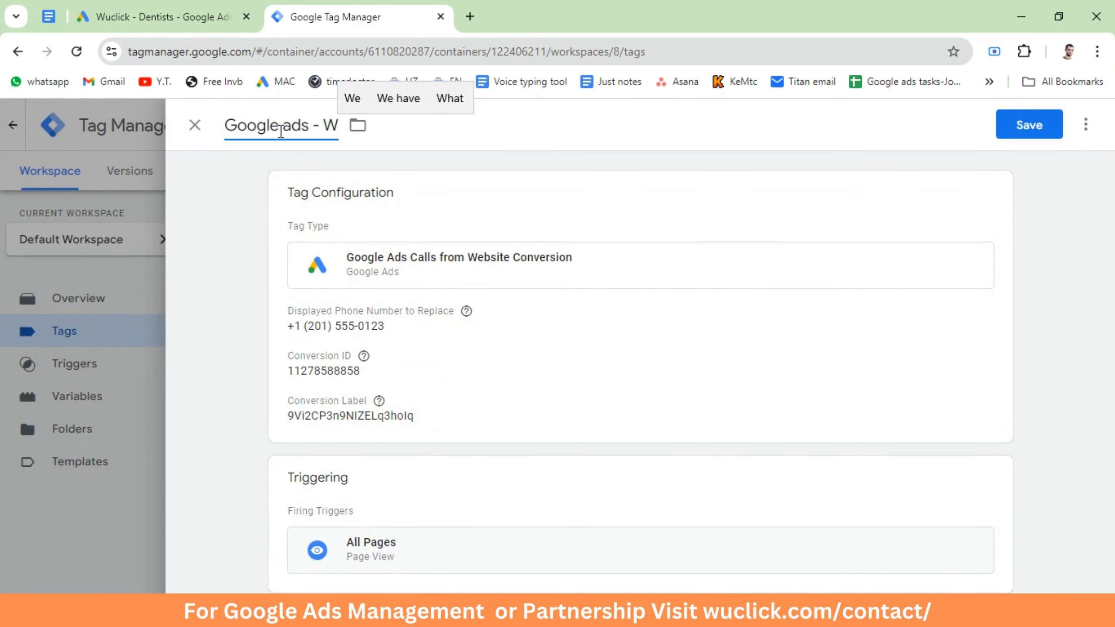
{"action": "key", "text": "BackSpace"}
{"action": "type", "text": "Calls frmo"}
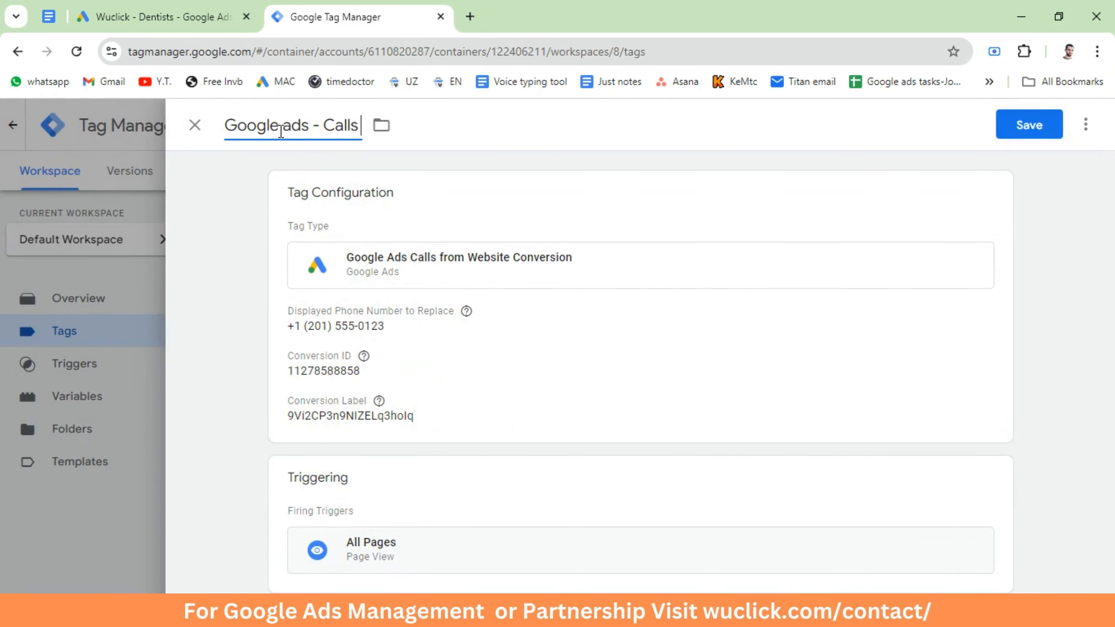
{"action": "key", "text": "BackSpace"}
{"action": "key", "text": "BackSpace"}
{"action": "type", "text": "om website"}
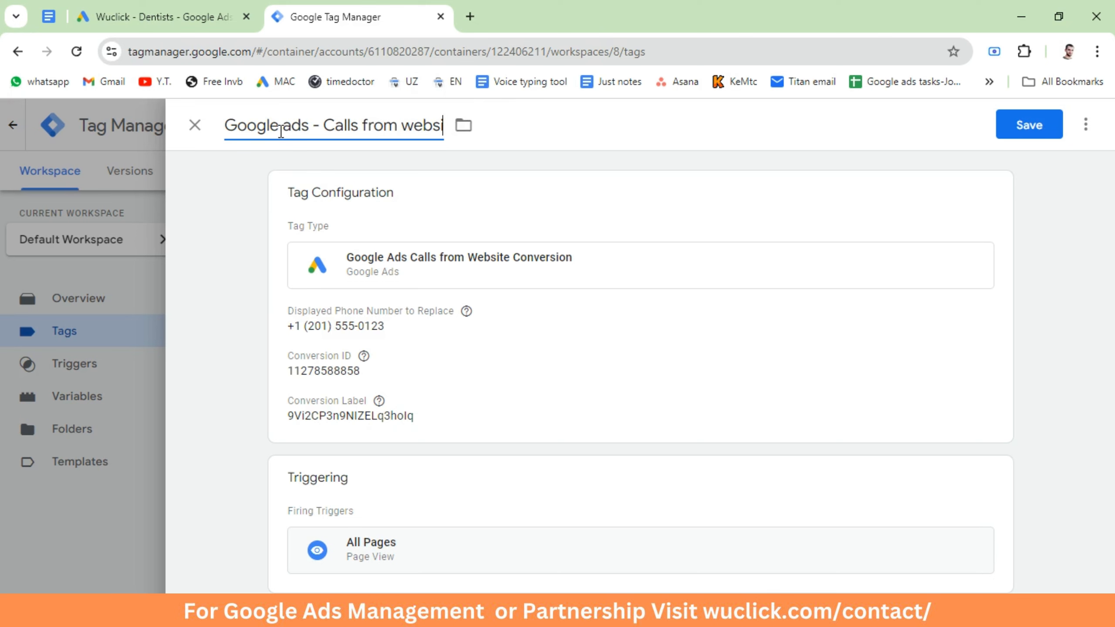
{"action": "left_click", "coordinate": [1026, 134]}
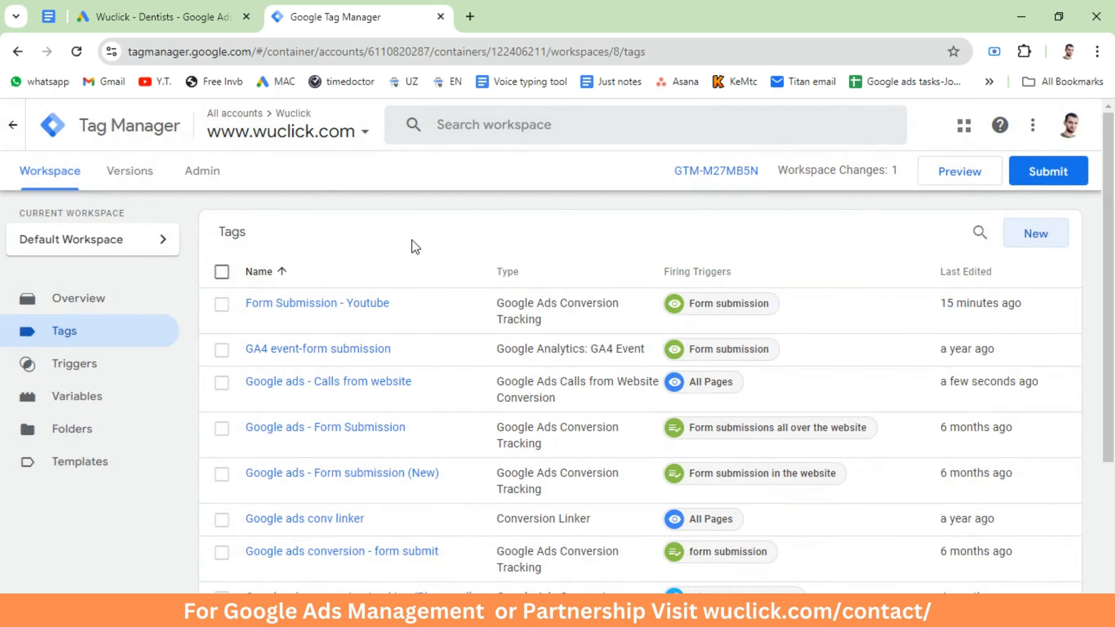
Step: Return to Google Ads and finish the new conversion action's setup, ending on the conversions summary
{"action": "left_click", "coordinate": [198, 18]}
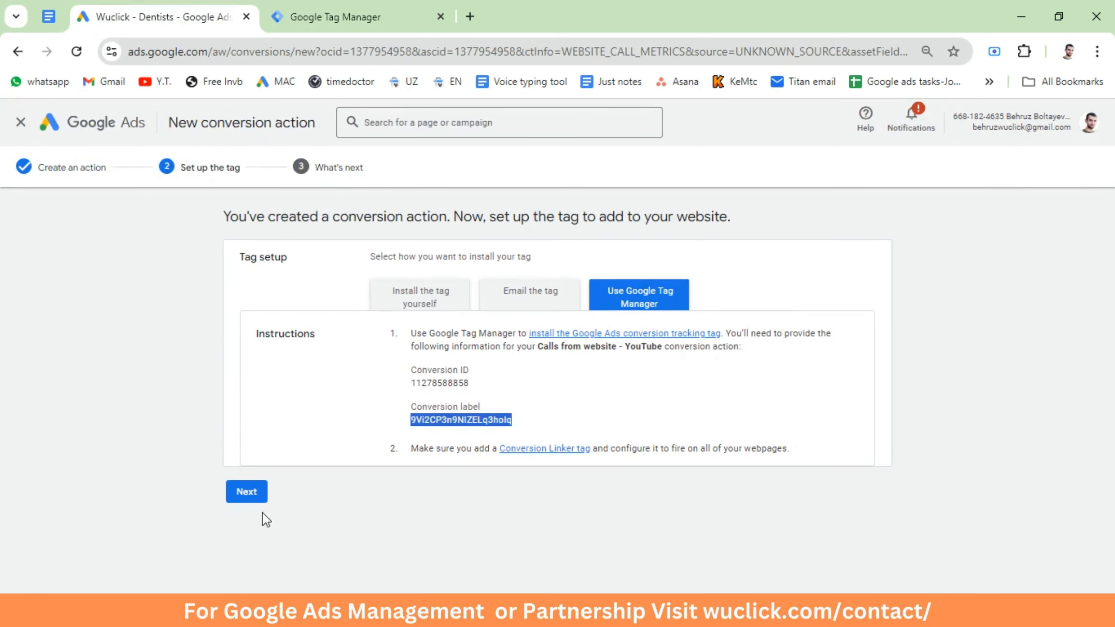
{"action": "left_click", "coordinate": [246, 492]}
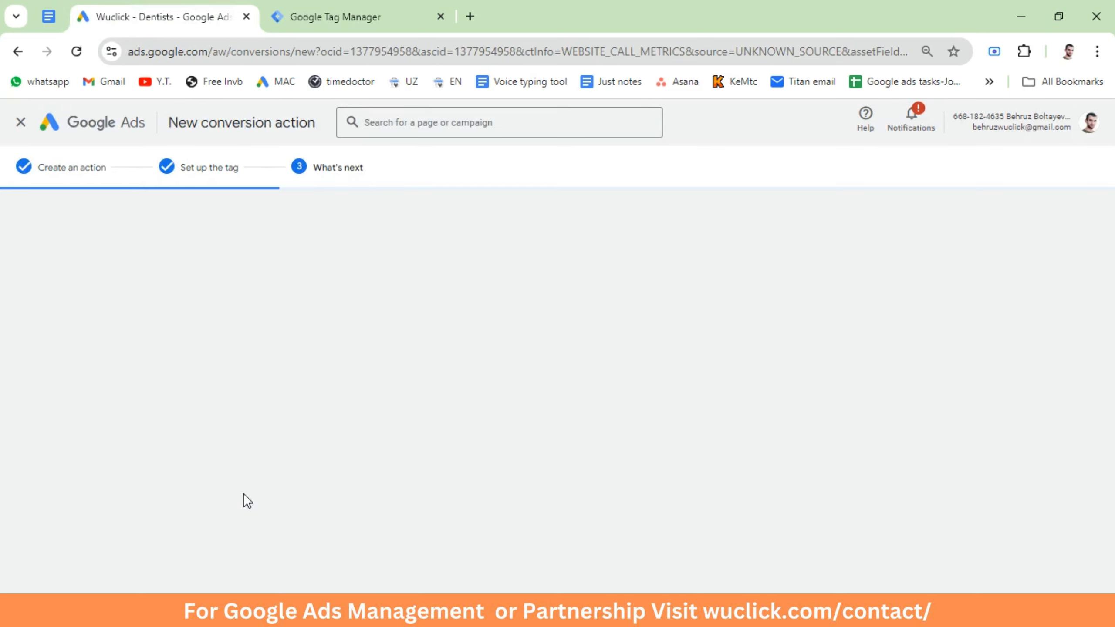
{"action": "left_click", "coordinate": [248, 487]}
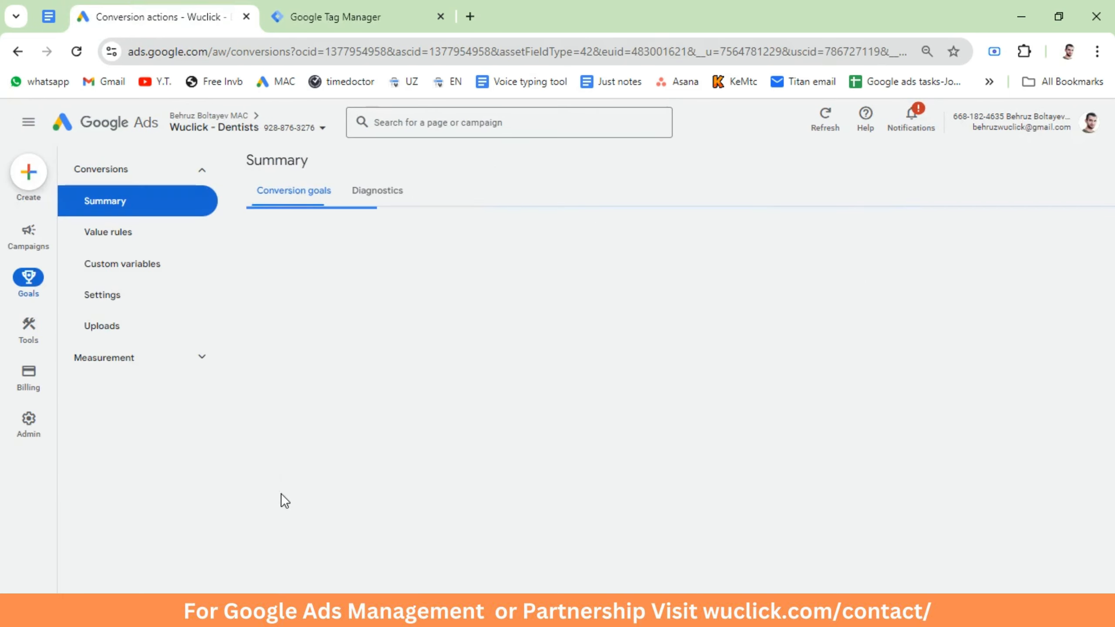
Step: Publish the Tag Manager workspace changes as a new live version, skipping the version name and description
{"action": "left_click", "coordinate": [339, 6]}
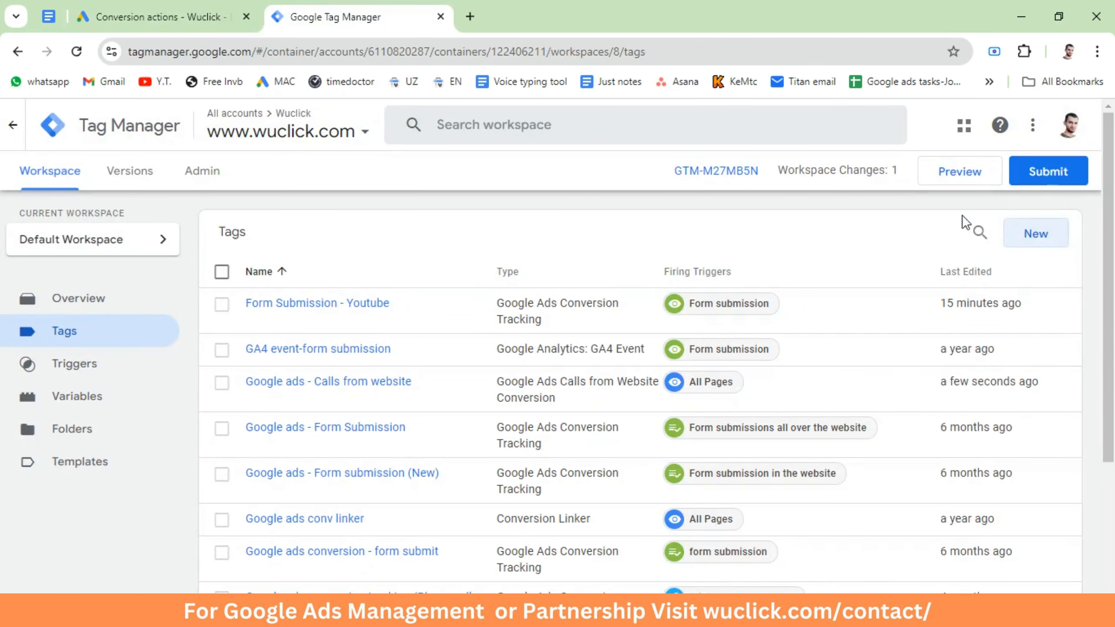
{"action": "left_click", "coordinate": [1051, 169]}
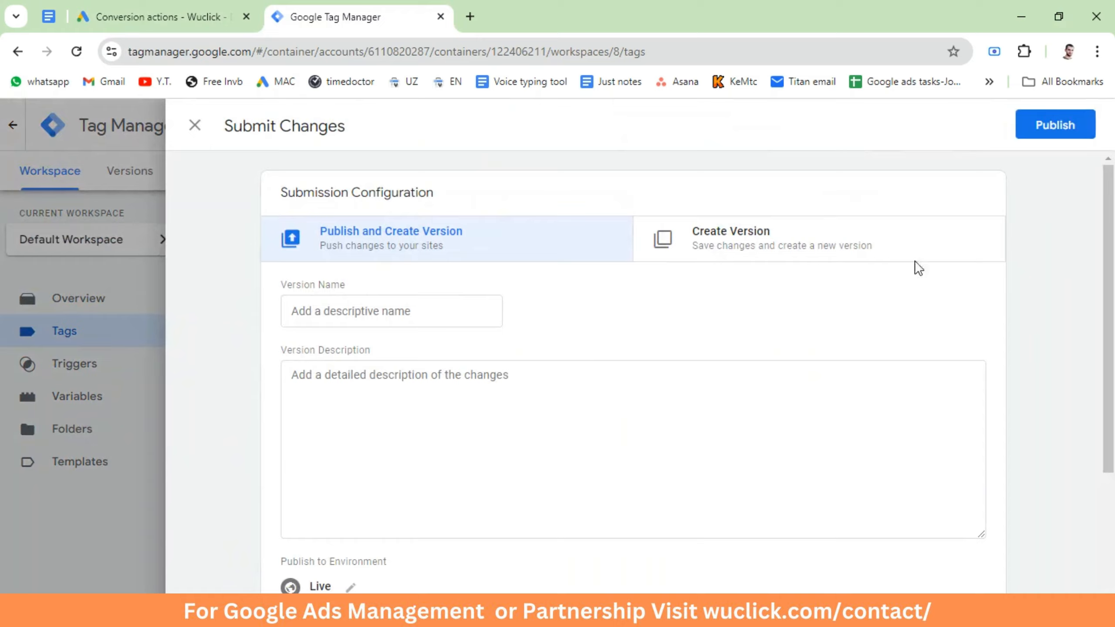
{"action": "left_click", "coordinate": [1049, 130]}
{"action": "left_click", "coordinate": [774, 585]}
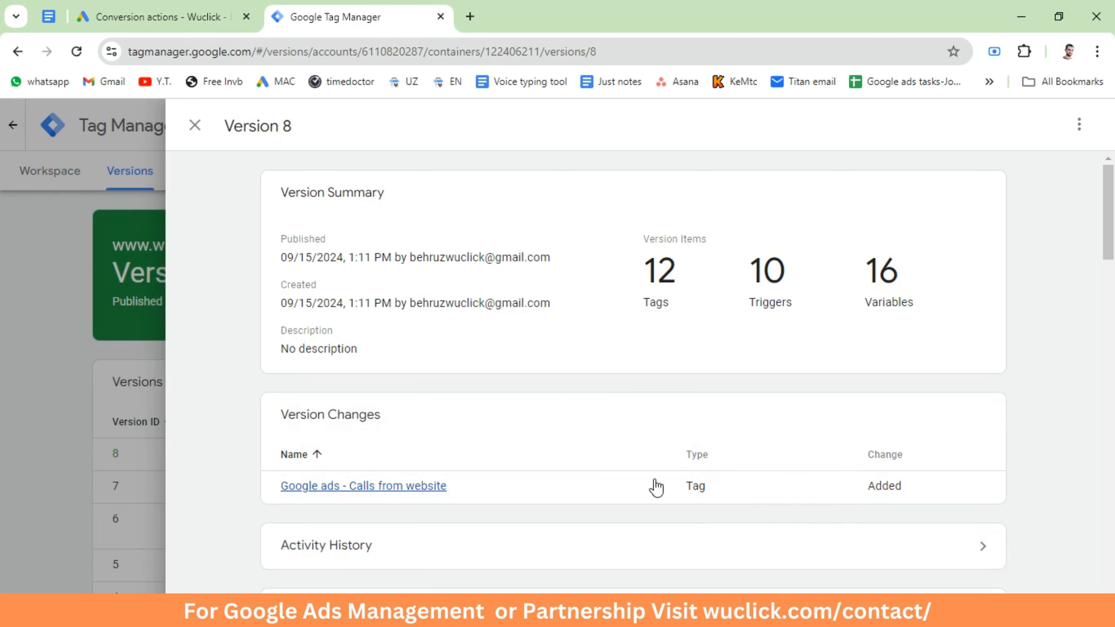
Step: Switch to the test page and examine its Call Us Now phone number button at full window width and at mobile width
{"action": "key", "text": "alt+Tab"}
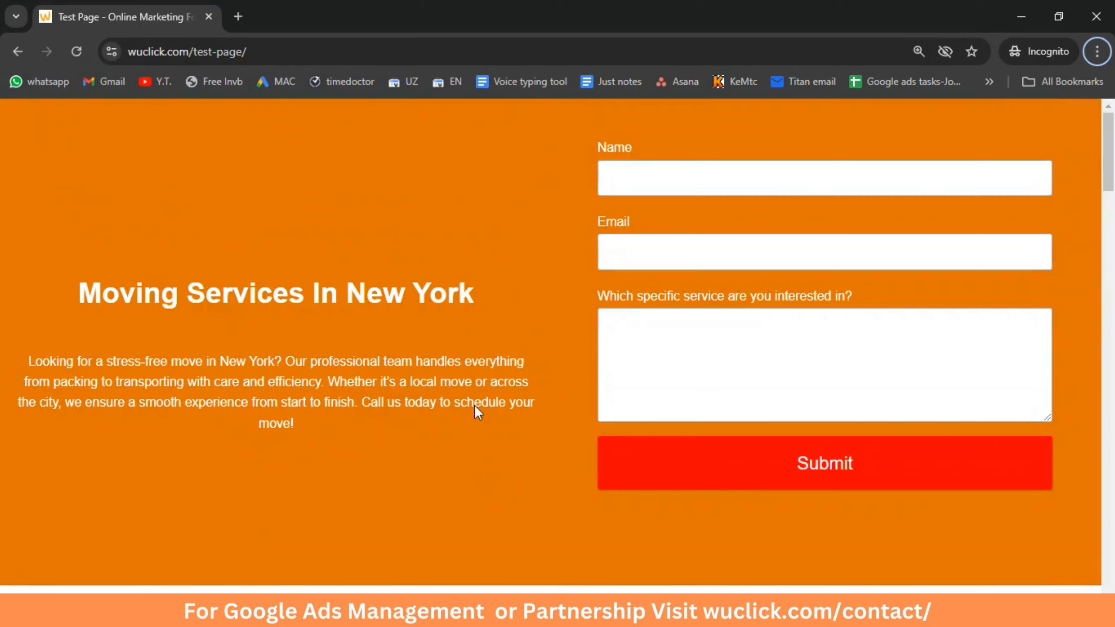
{"action": "scroll", "coordinate": [502, 317], "scroll_direction": "down", "scroll_amount": 5}
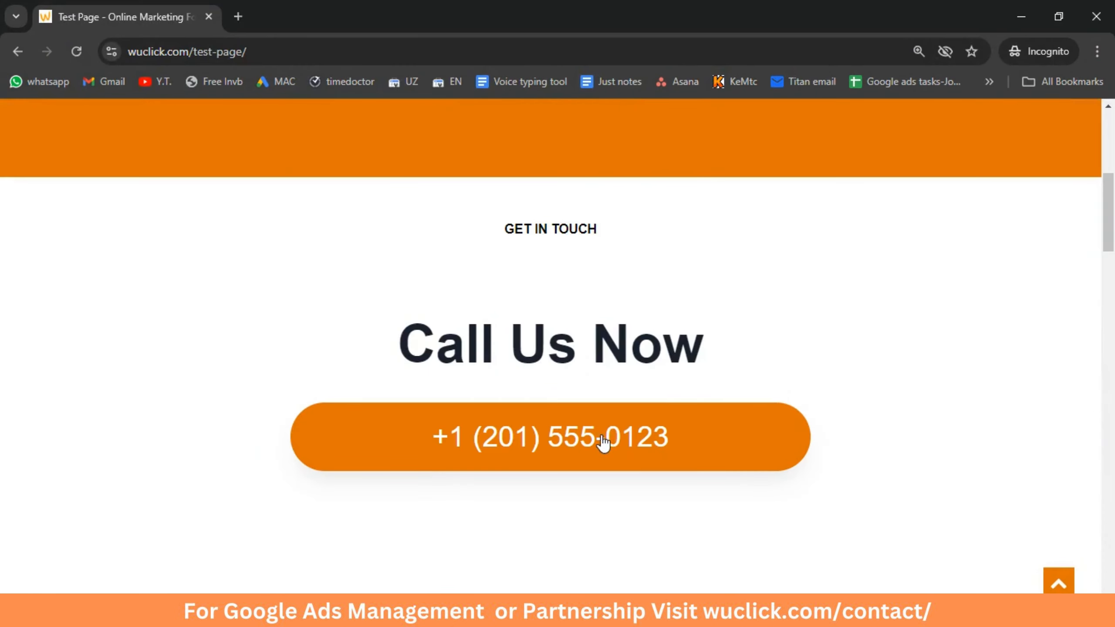
{"action": "double_click", "coordinate": [522, 10]}
{"action": "scroll", "coordinate": [535, 335], "scroll_direction": "up", "scroll_amount": 10}
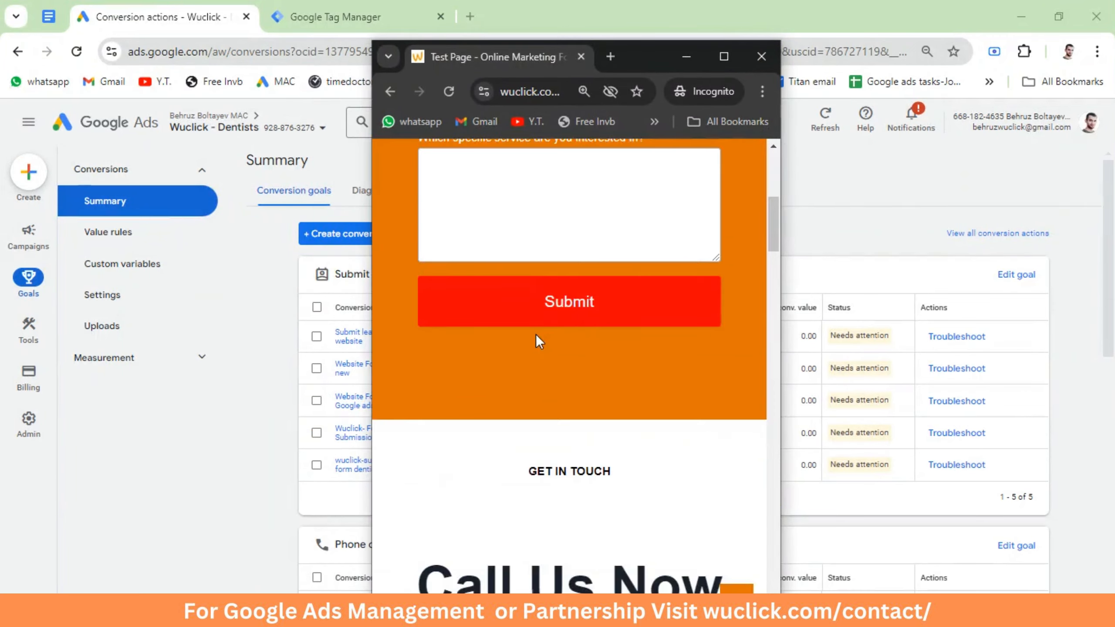
{"action": "scroll", "coordinate": [536, 347], "scroll_direction": "down", "scroll_amount": 2}
{"action": "scroll", "coordinate": [544, 347], "scroll_direction": "down", "scroll_amount": 4}
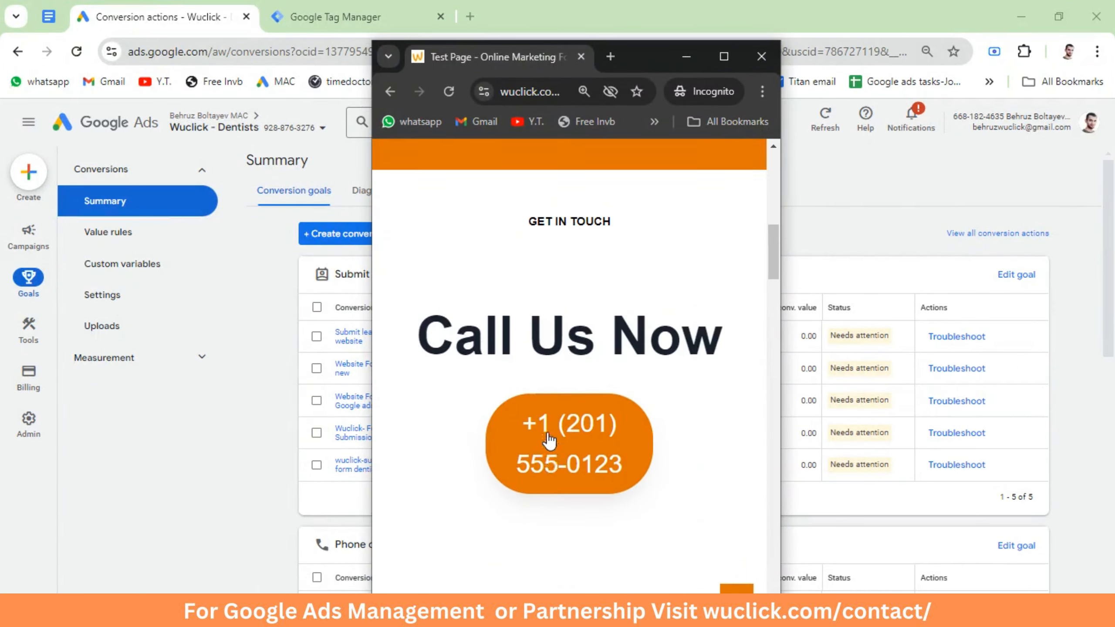
{"action": "scroll", "coordinate": [549, 441], "scroll_direction": "up", "scroll_amount": 5}
{"action": "scroll", "coordinate": [549, 440], "scroll_direction": "down", "scroll_amount": 3}
{"action": "double_click", "coordinate": [643, 56]}
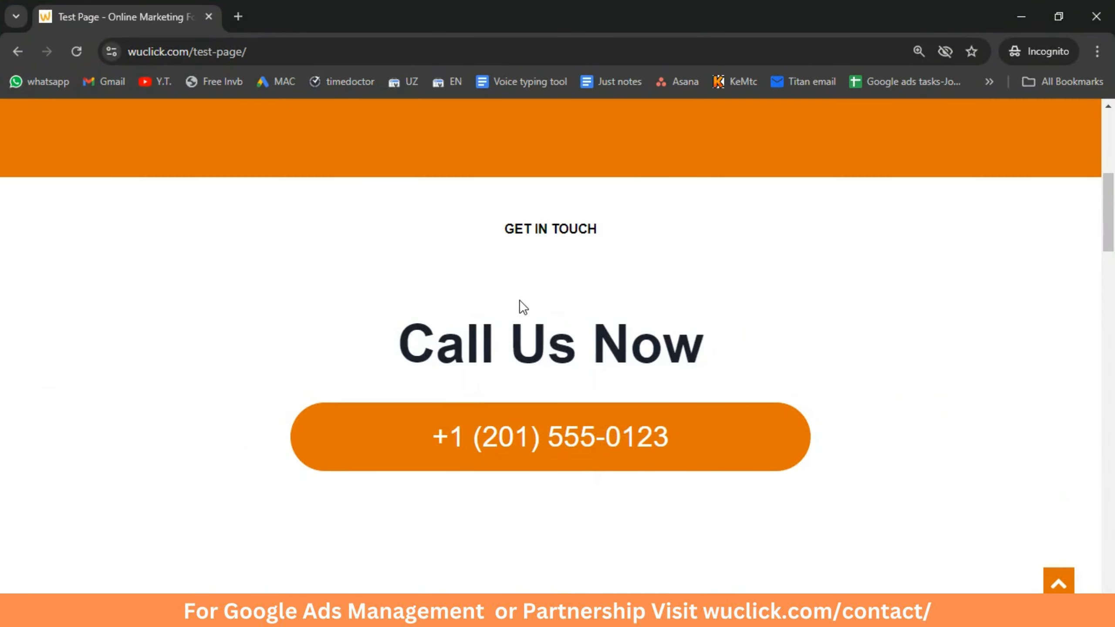
{"action": "scroll", "coordinate": [519, 300], "scroll_direction": "up", "scroll_amount": 5}
{"action": "scroll", "coordinate": [519, 300], "scroll_direction": "down", "scroll_amount": 6}
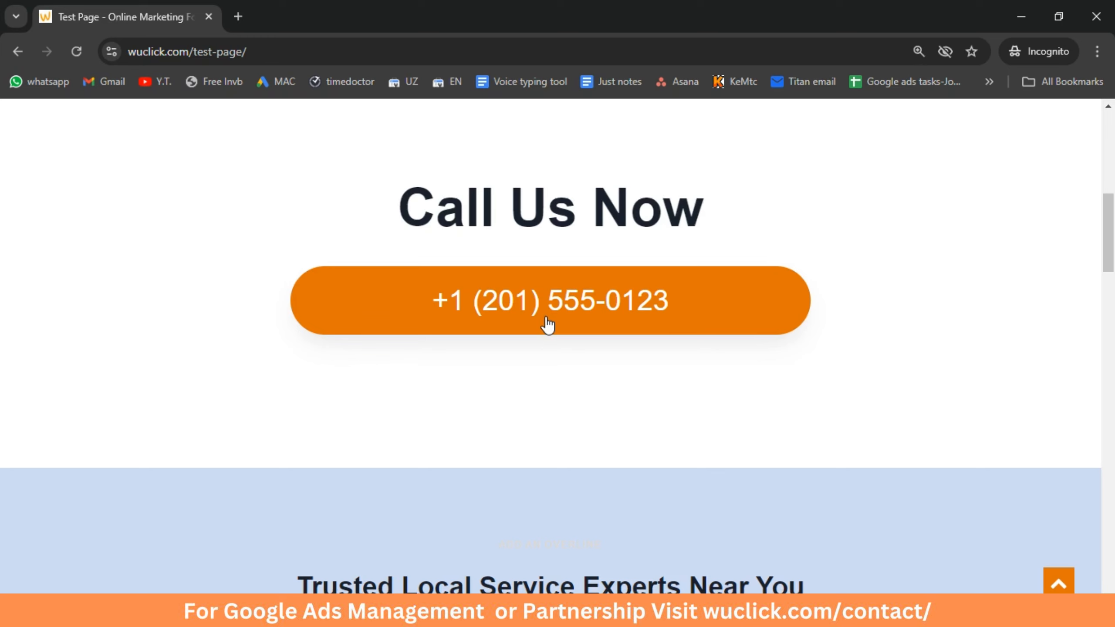
{"action": "scroll", "coordinate": [537, 324], "scroll_direction": "up", "scroll_amount": 10}
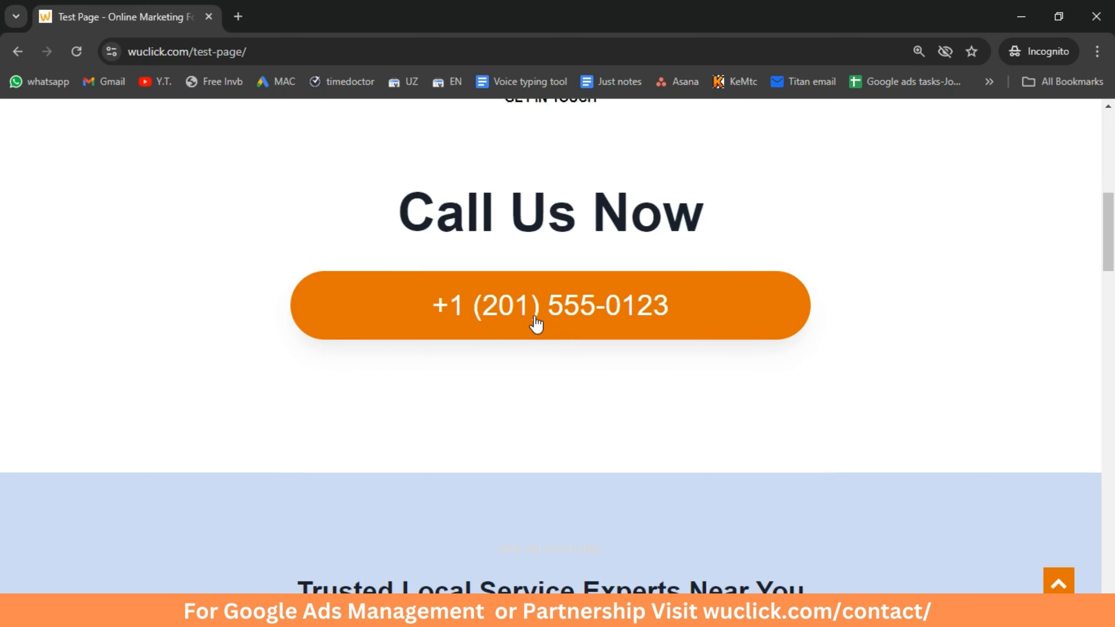
{"action": "scroll", "coordinate": [572, 398], "scroll_direction": "down", "scroll_amount": 10}
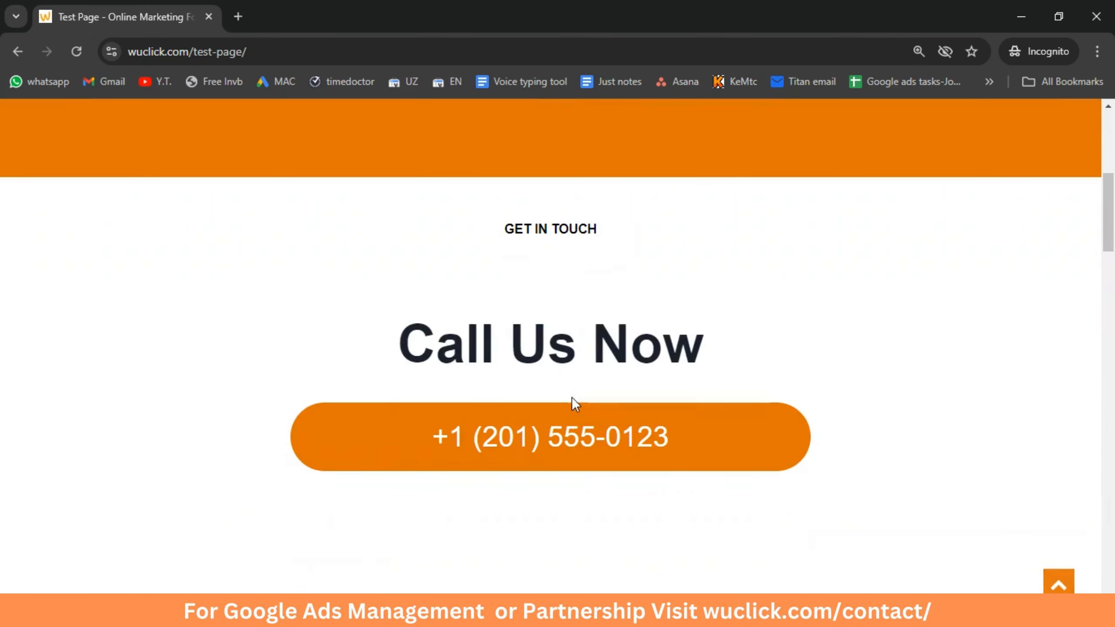
{"action": "double_click", "coordinate": [524, 12]}
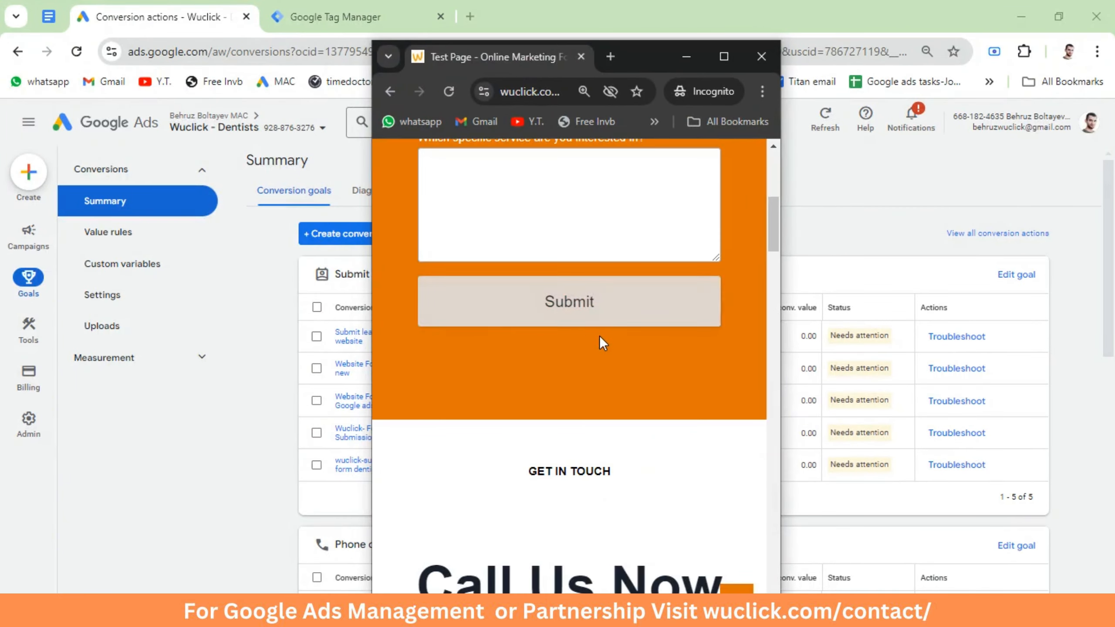
{"action": "scroll", "coordinate": [593, 343], "scroll_direction": "down", "scroll_amount": 8}
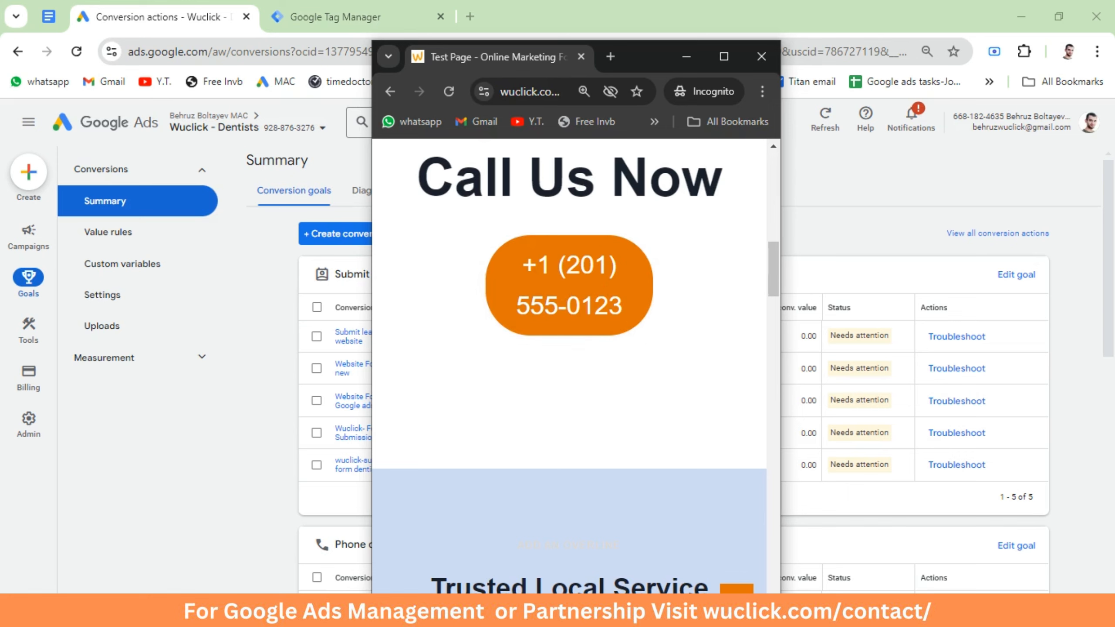
{"action": "double_click", "coordinate": [648, 56]}
{"action": "scroll", "coordinate": [558, 347], "scroll_direction": "up", "scroll_amount": 3}
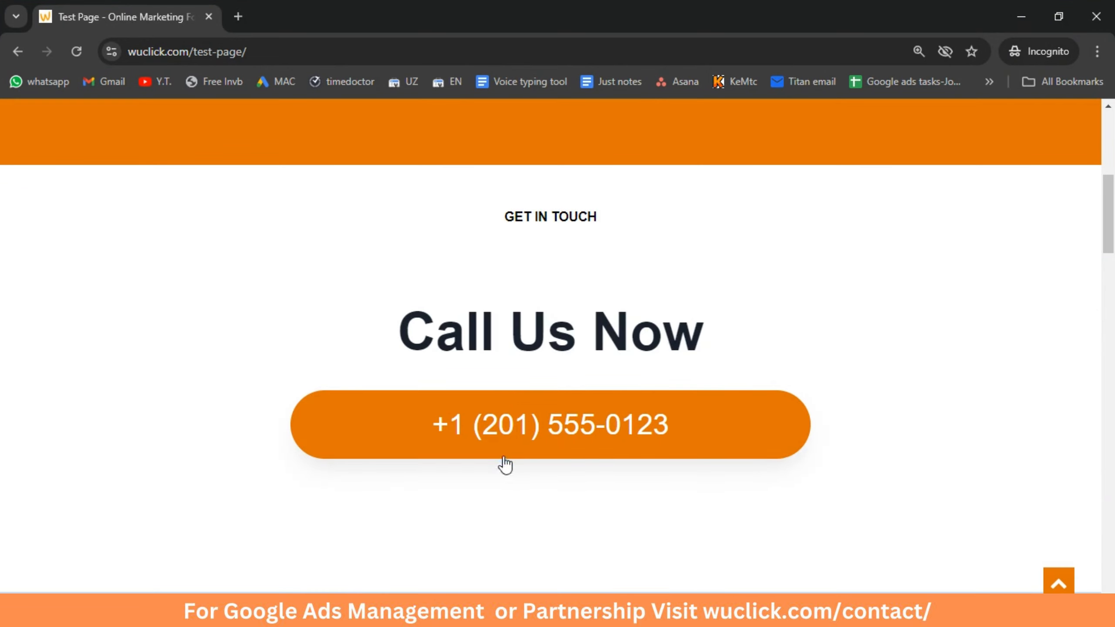
{"action": "double_click", "coordinate": [557, 4]}
{"action": "scroll", "coordinate": [636, 364], "scroll_direction": "down", "scroll_amount": 10}
{"action": "scroll", "coordinate": [608, 397], "scroll_direction": "up", "scroll_amount": 5}
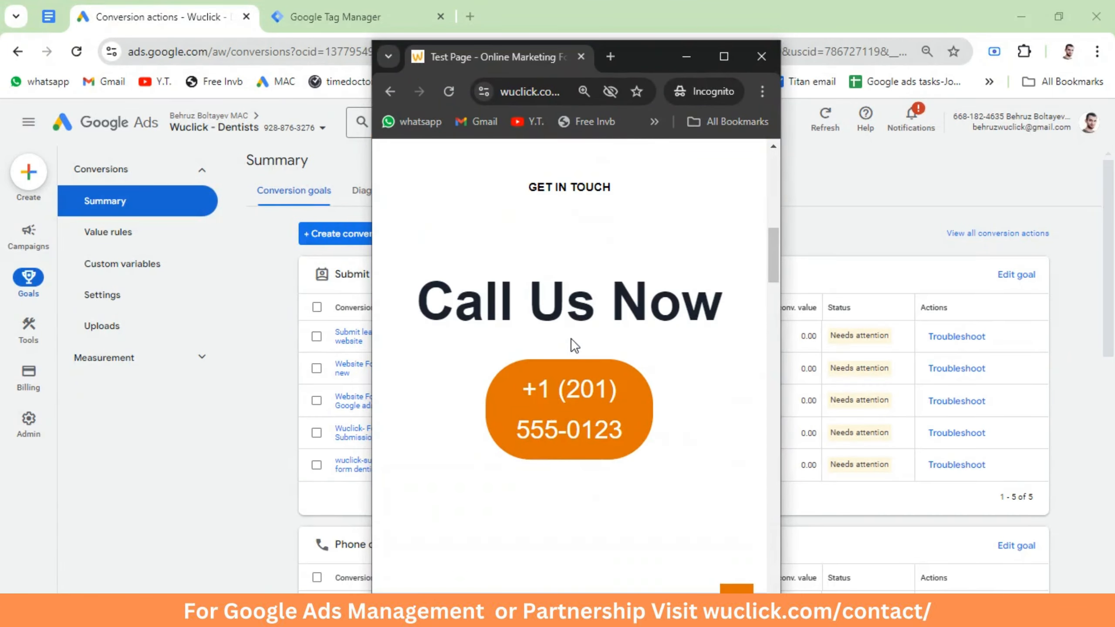
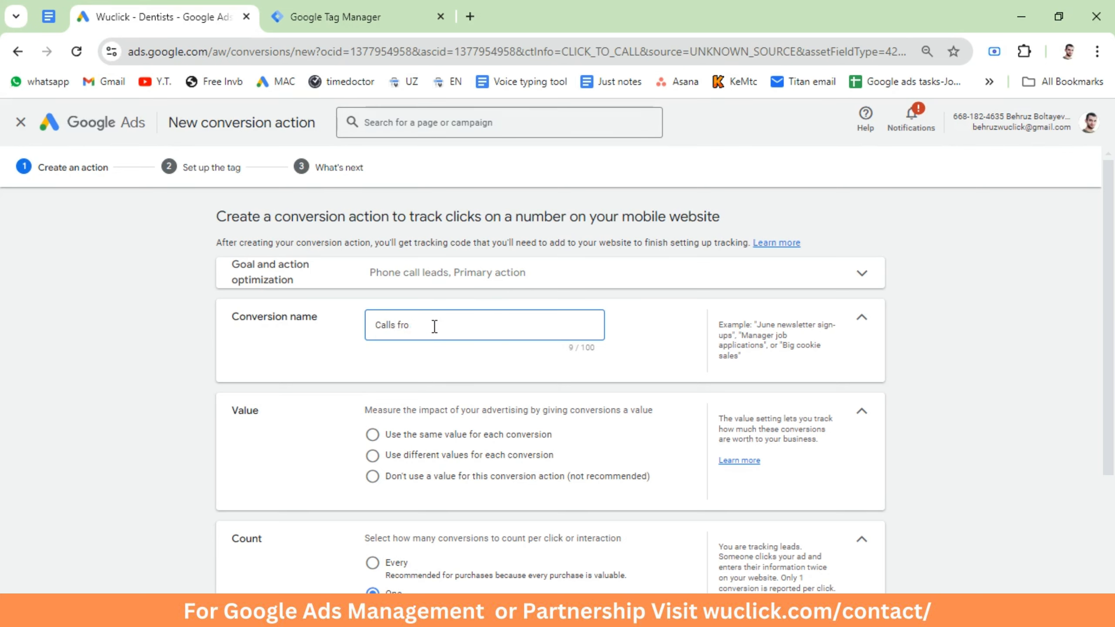
Step: Create the conversion action "Calls with a mobile version" with the same value for each conversion, and choose Google Tag Manager for its tag setup
{"action": "type", "text": "a mobile version"}
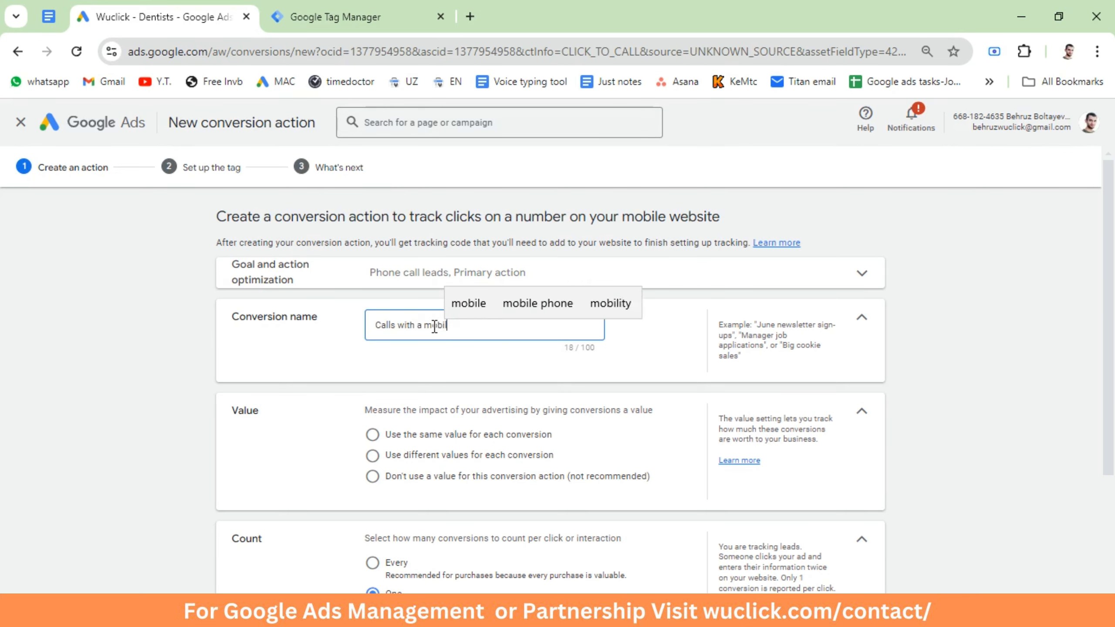
{"action": "left_click", "coordinate": [384, 435]}
{"action": "scroll", "coordinate": [413, 437], "scroll_direction": "down", "scroll_amount": 5}
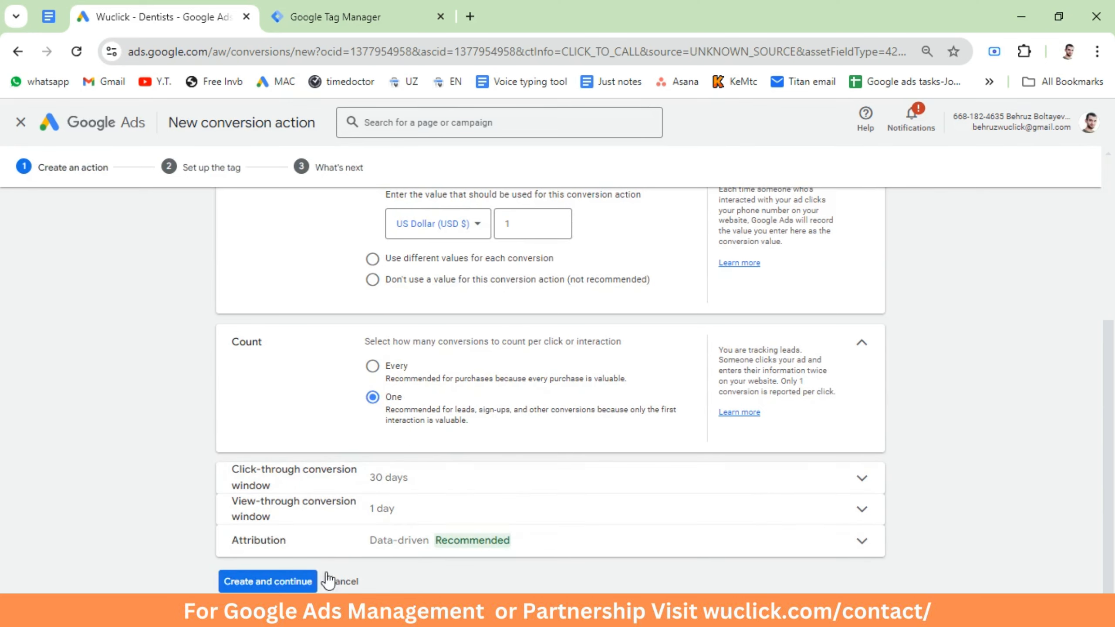
{"action": "left_click", "coordinate": [269, 587]}
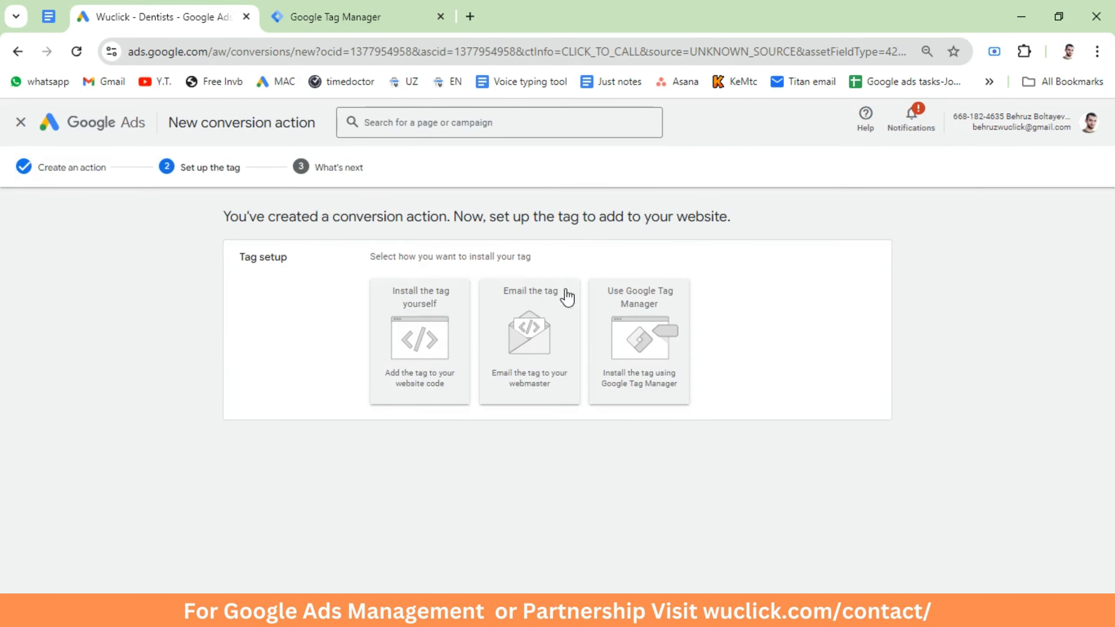
{"action": "left_click", "coordinate": [651, 336]}
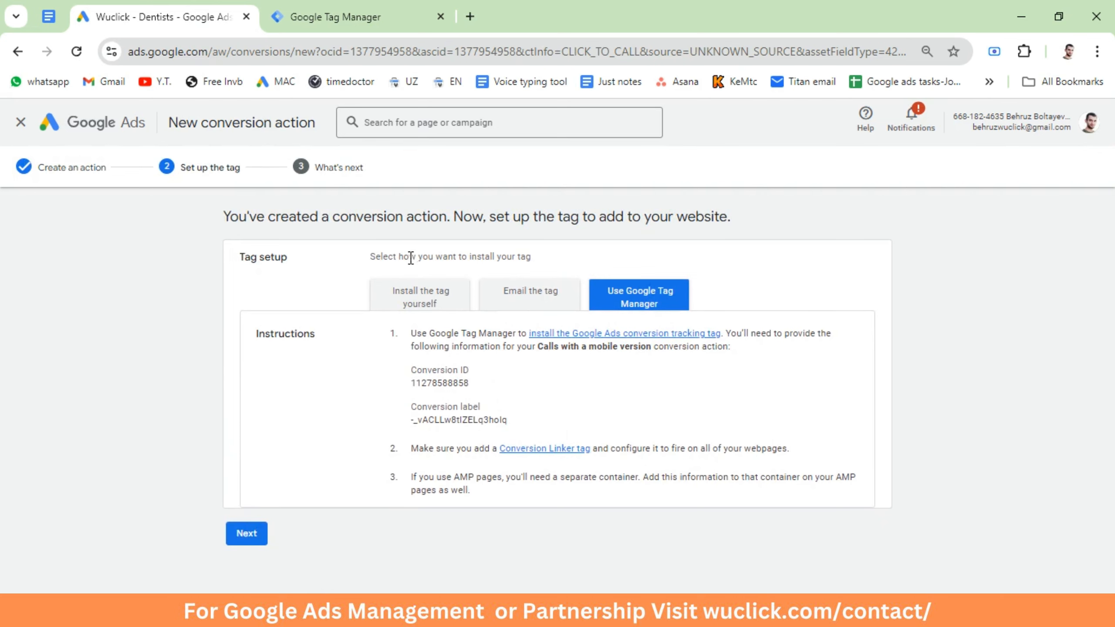
Step: Switch to Tag Manager and start a new workspace tag of type Google Ads Conversion Tracking
{"action": "left_click", "coordinate": [320, 7]}
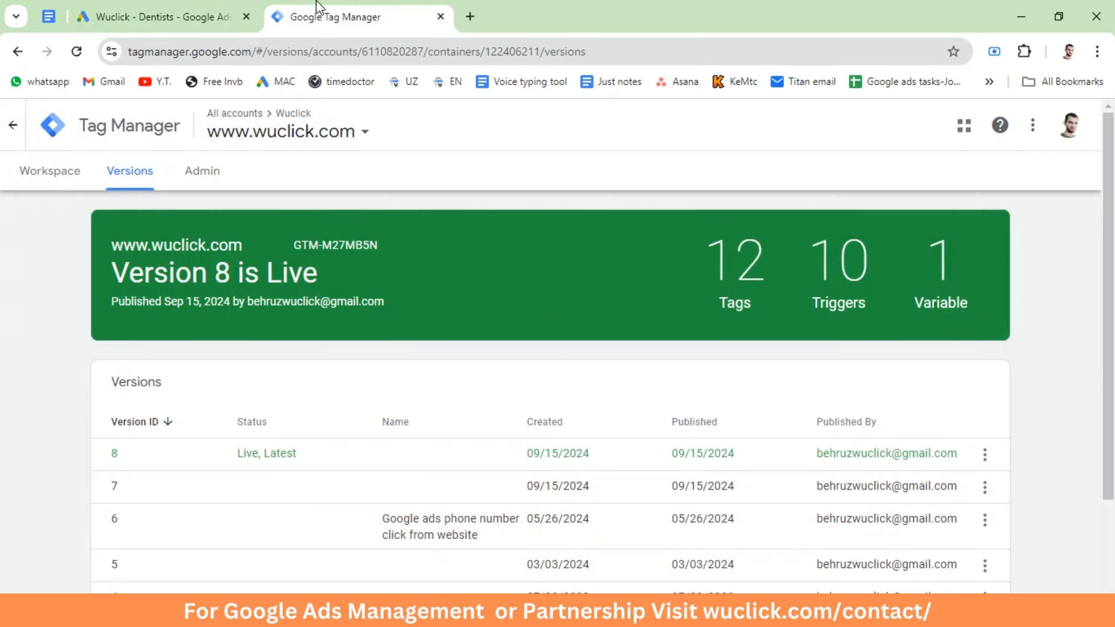
{"action": "left_click", "coordinate": [49, 173]}
{"action": "left_click", "coordinate": [68, 334]}
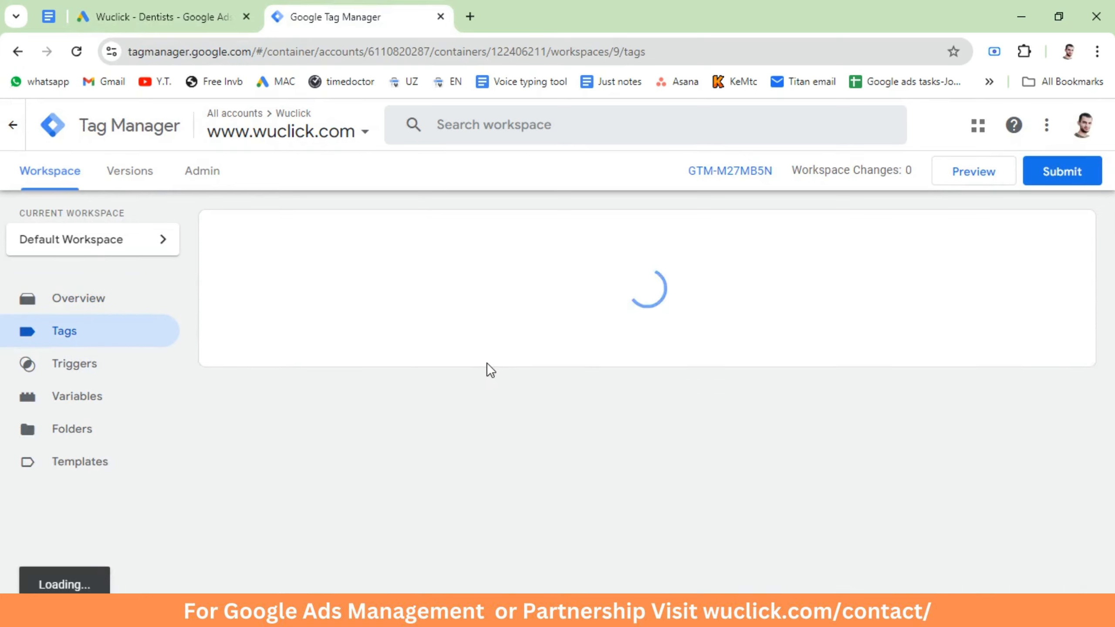
{"action": "left_click", "coordinate": [1028, 240]}
{"action": "left_click", "coordinate": [634, 276]}
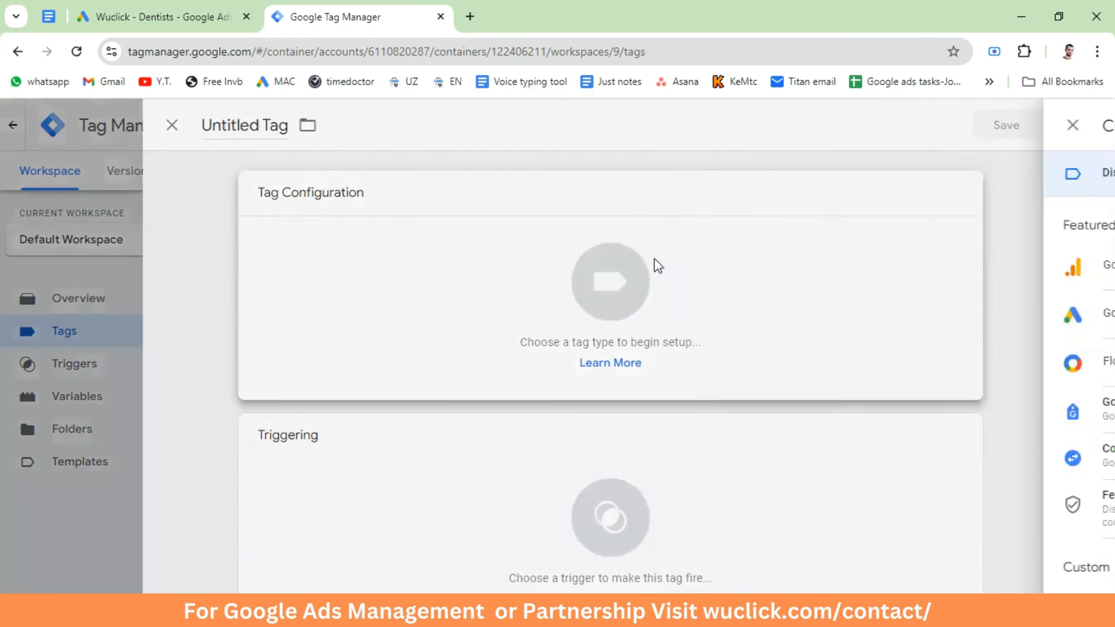
{"action": "left_click", "coordinate": [730, 313]}
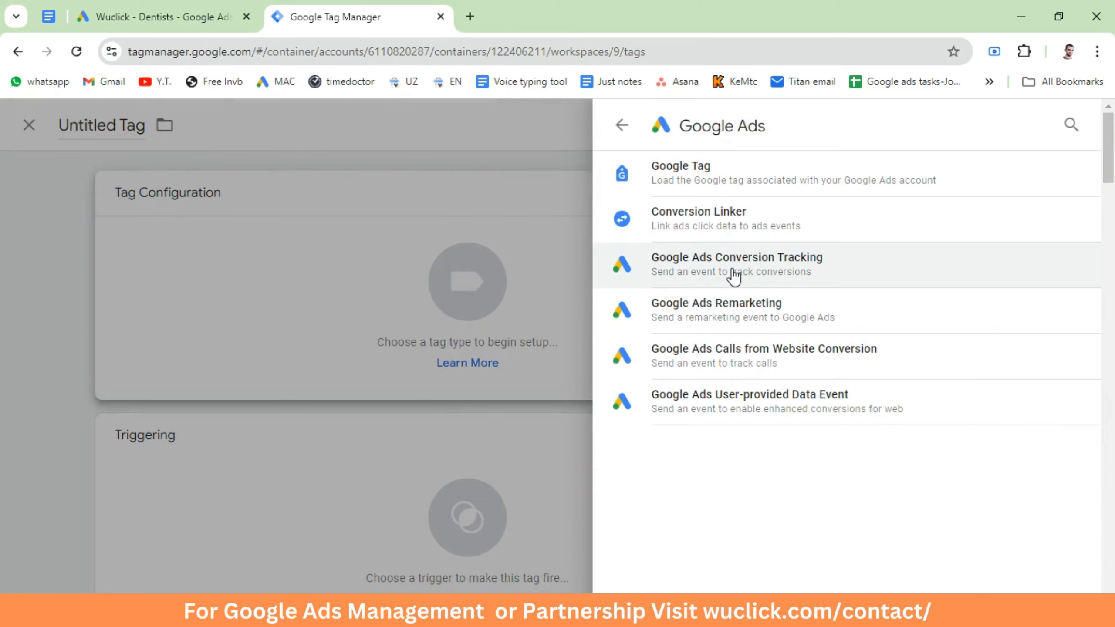
{"action": "left_click", "coordinate": [672, 268]}
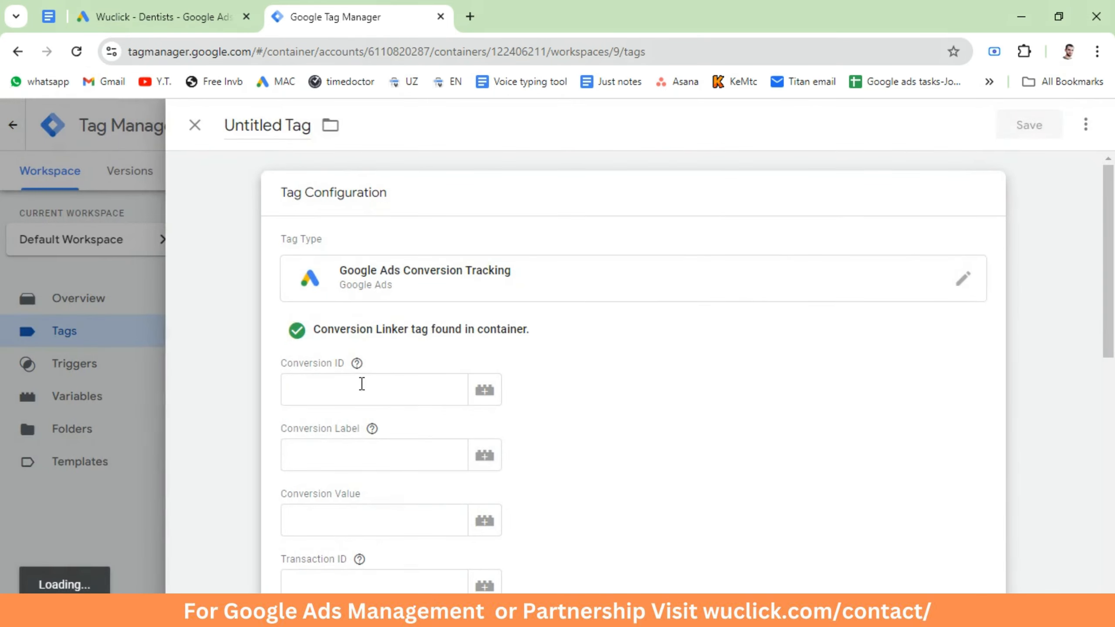
Step: Copy the conversion ID of the "Calls with a mobile version" action from Google Ads into the new tag
{"action": "left_click", "coordinate": [322, 369]}
{"action": "left_click", "coordinate": [150, 17]}
{"action": "double_click", "coordinate": [449, 383]}
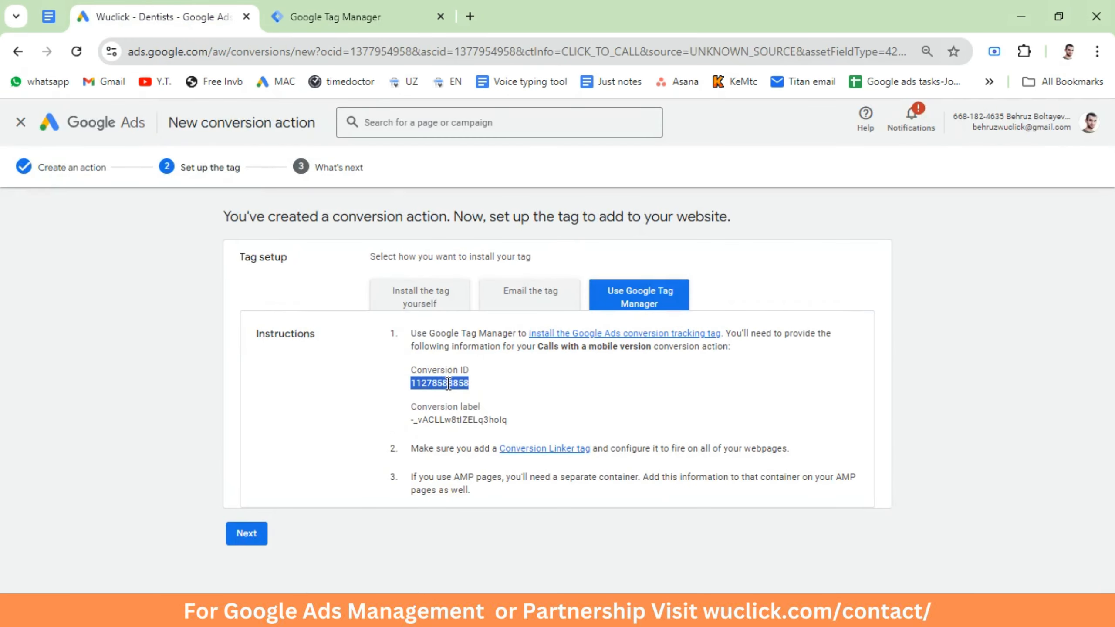
{"action": "left_click", "coordinate": [357, 17]}
{"action": "key", "text": "ctrl+v"}
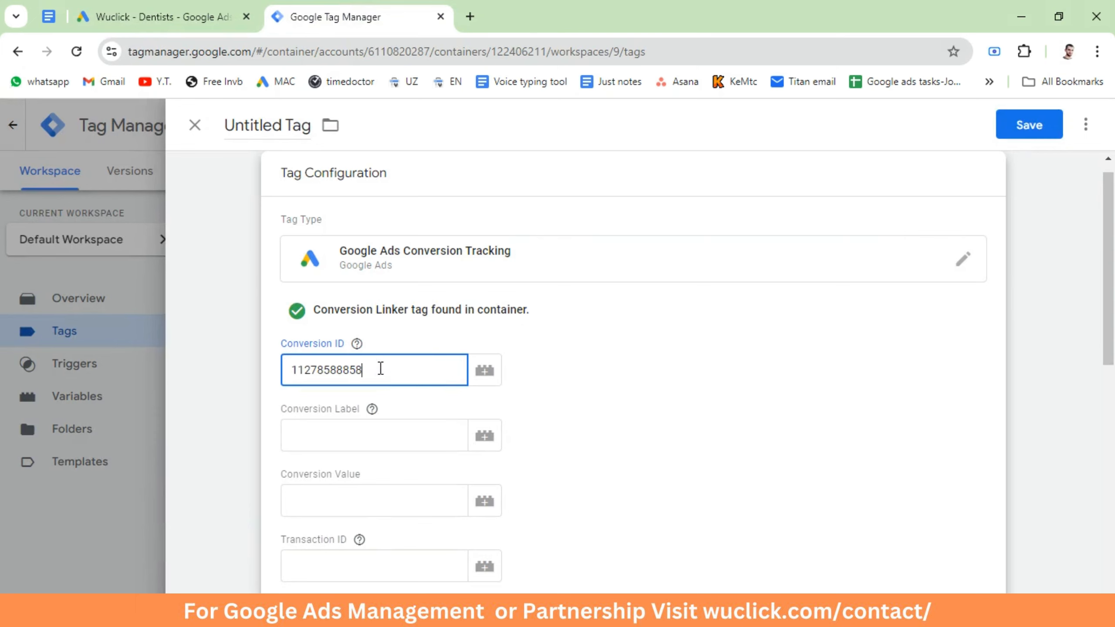
Step: Copy the conversion label of the same action from Google Ads into the tag's Conversion Label
{"action": "left_click", "coordinate": [149, 16]}
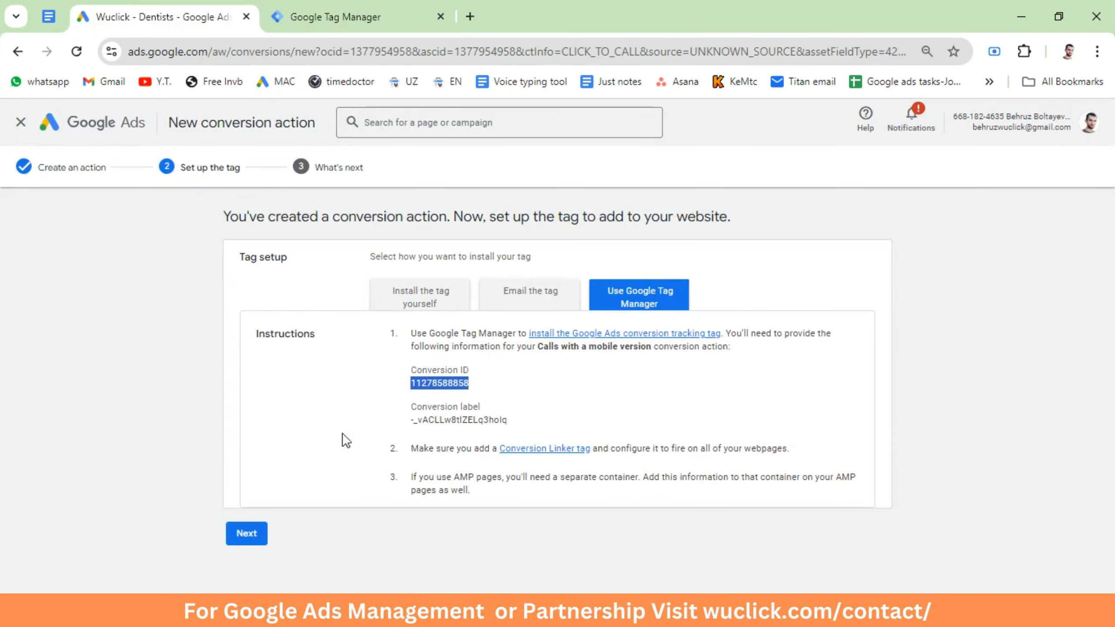
{"action": "triple_click", "coordinate": [454, 419]}
{"action": "key", "text": "ctrl+c"}
{"action": "left_click", "coordinate": [320, 25]}
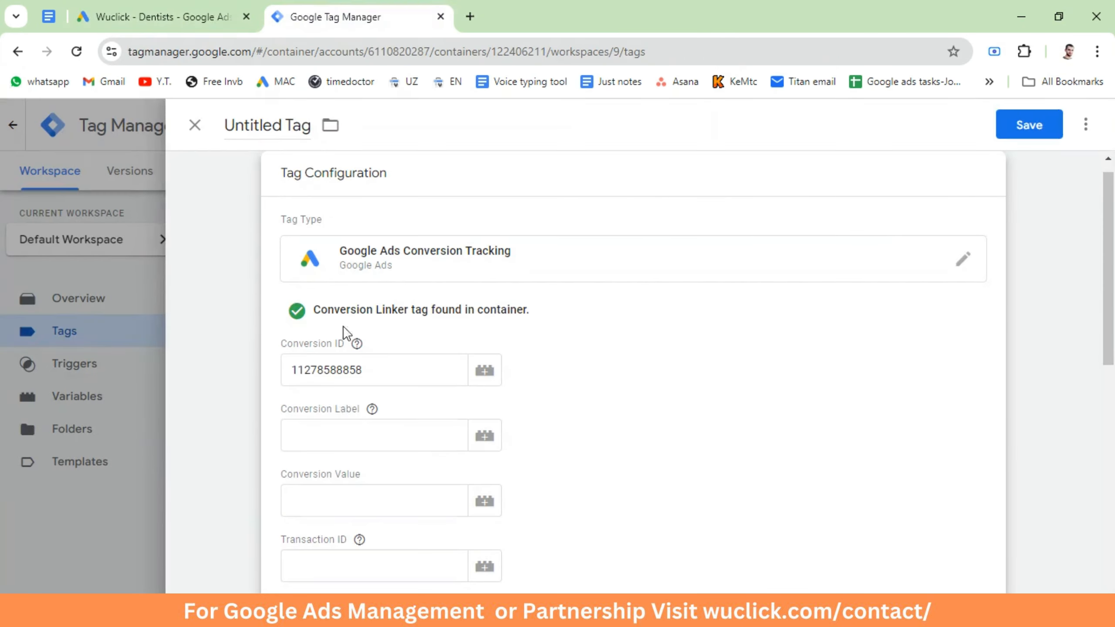
{"action": "left_click", "coordinate": [342, 431]}
{"action": "key", "text": "ctrl+v"}
Step: Create a new trigger for the tag with the trigger type Click - Just Links
{"action": "scroll", "coordinate": [448, 415], "scroll_direction": "down", "scroll_amount": 10}
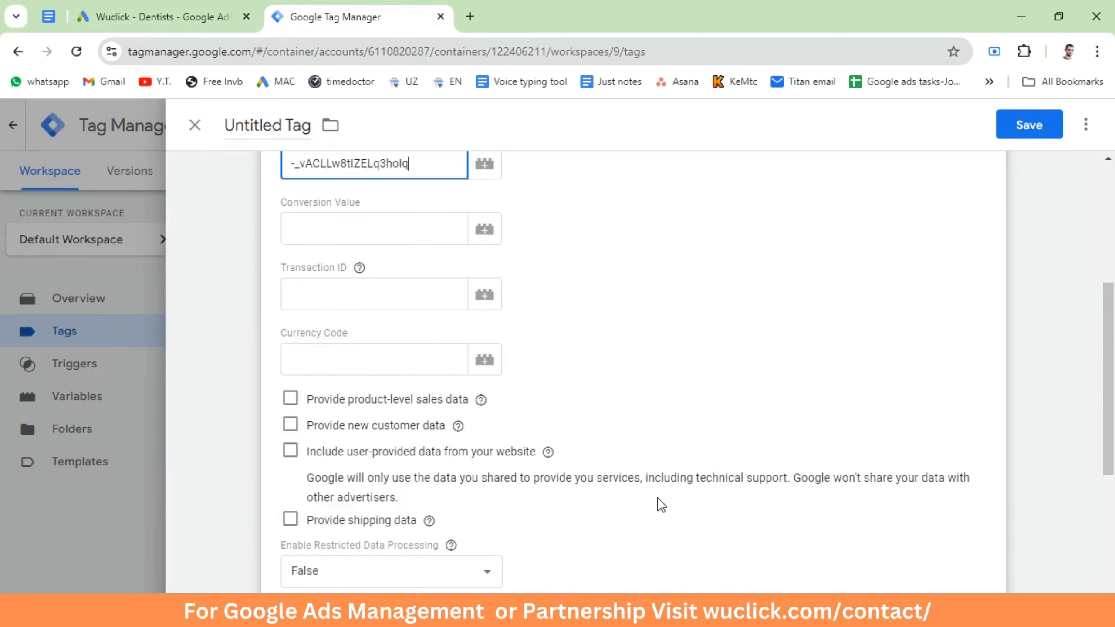
{"action": "scroll", "coordinate": [641, 492], "scroll_direction": "down", "scroll_amount": 2}
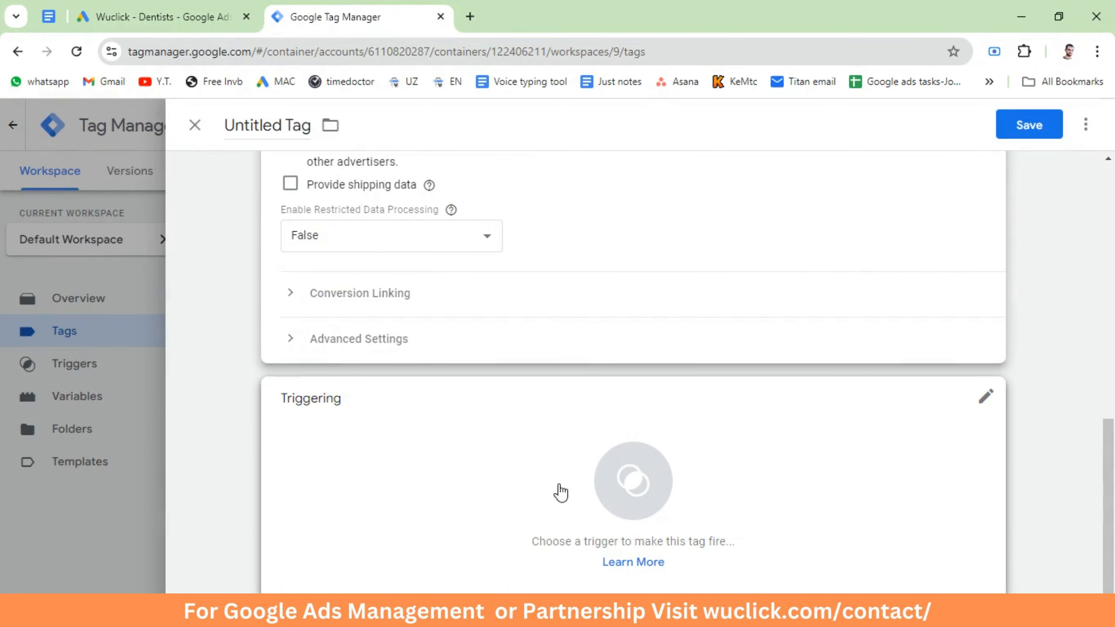
{"action": "left_click", "coordinate": [562, 486]}
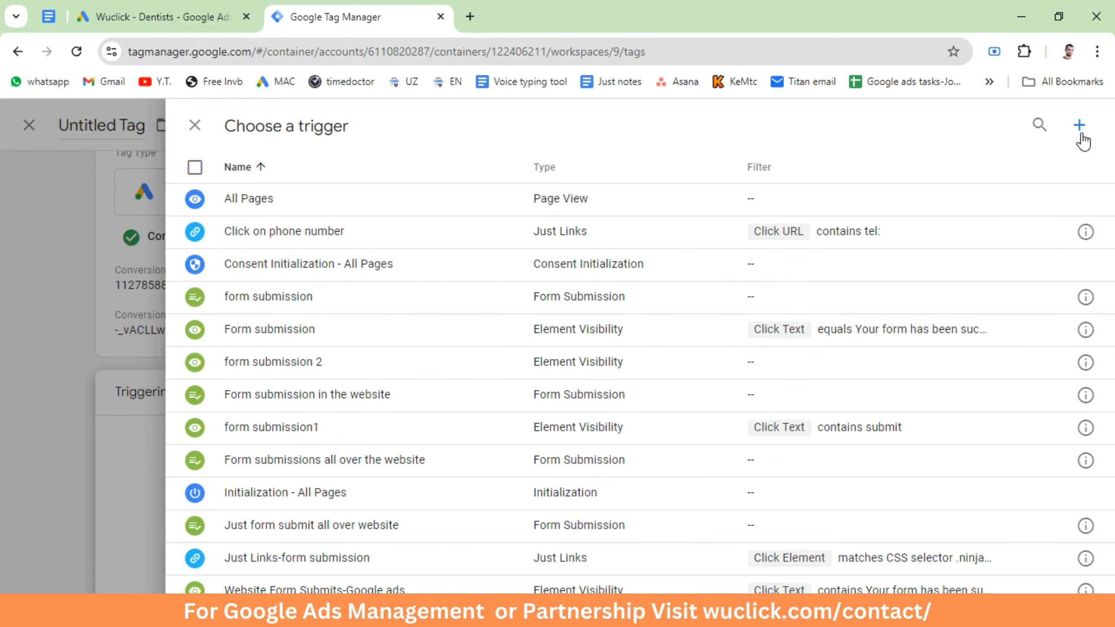
{"action": "left_click", "coordinate": [1080, 127]}
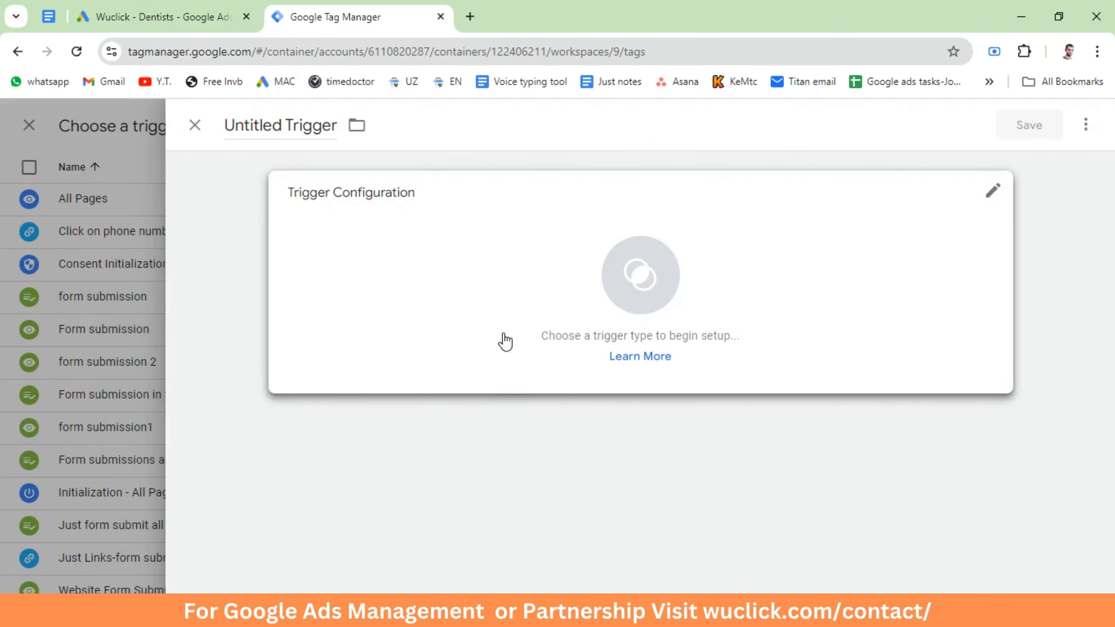
{"action": "left_click", "coordinate": [548, 283]}
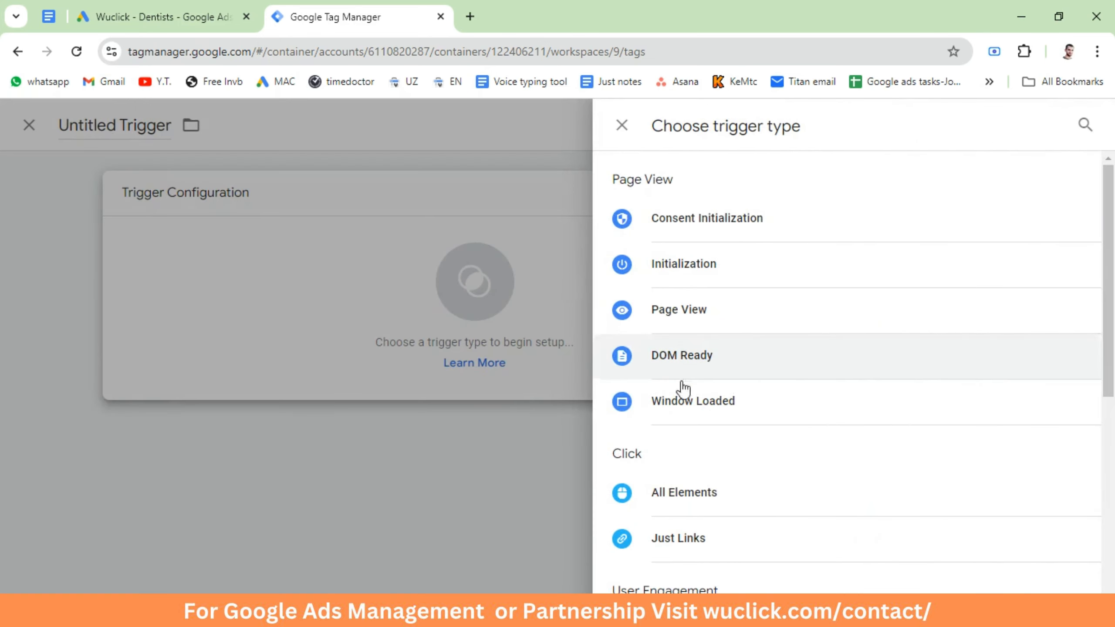
{"action": "left_click", "coordinate": [679, 403]}
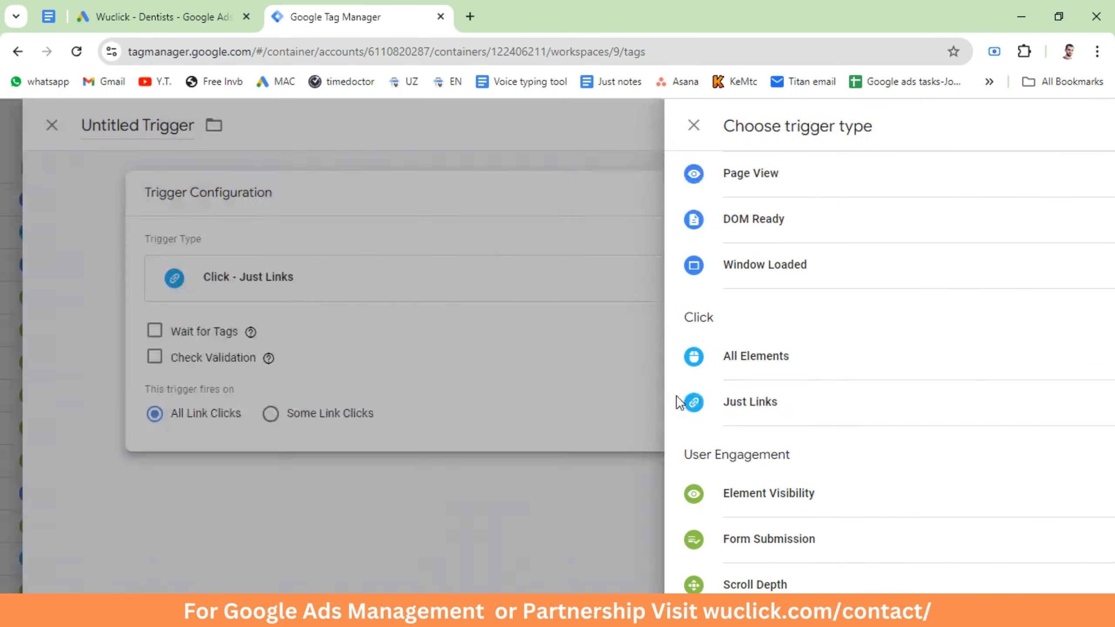
Step: Limit the trigger to some link clicks, firing when Click URL contains "tel:"
{"action": "left_click", "coordinate": [413, 413]}
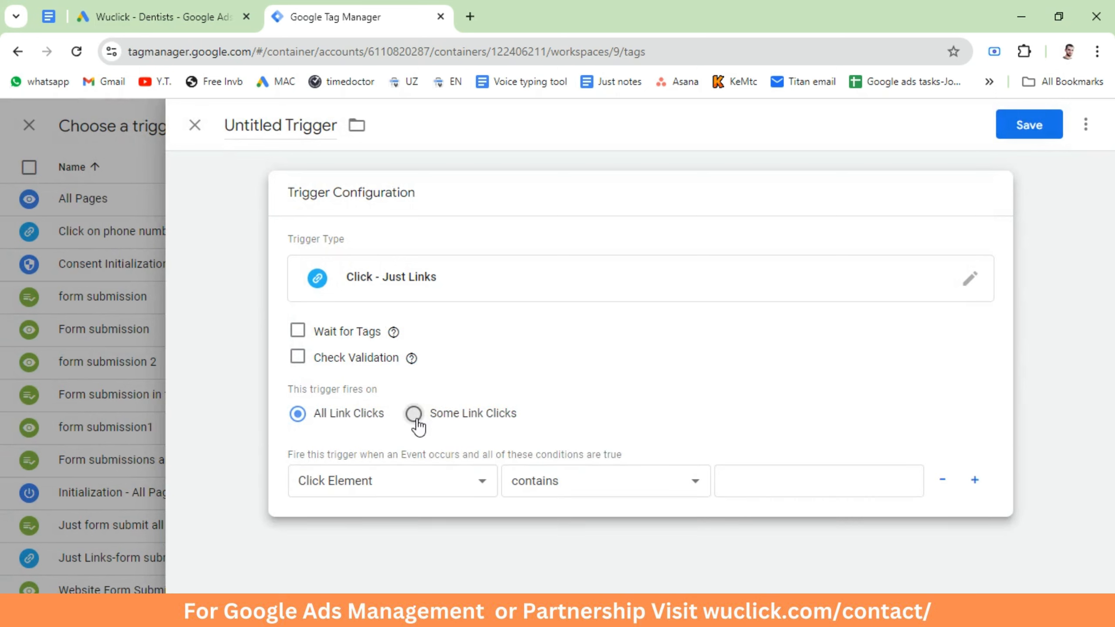
{"action": "left_click", "coordinate": [377, 482]}
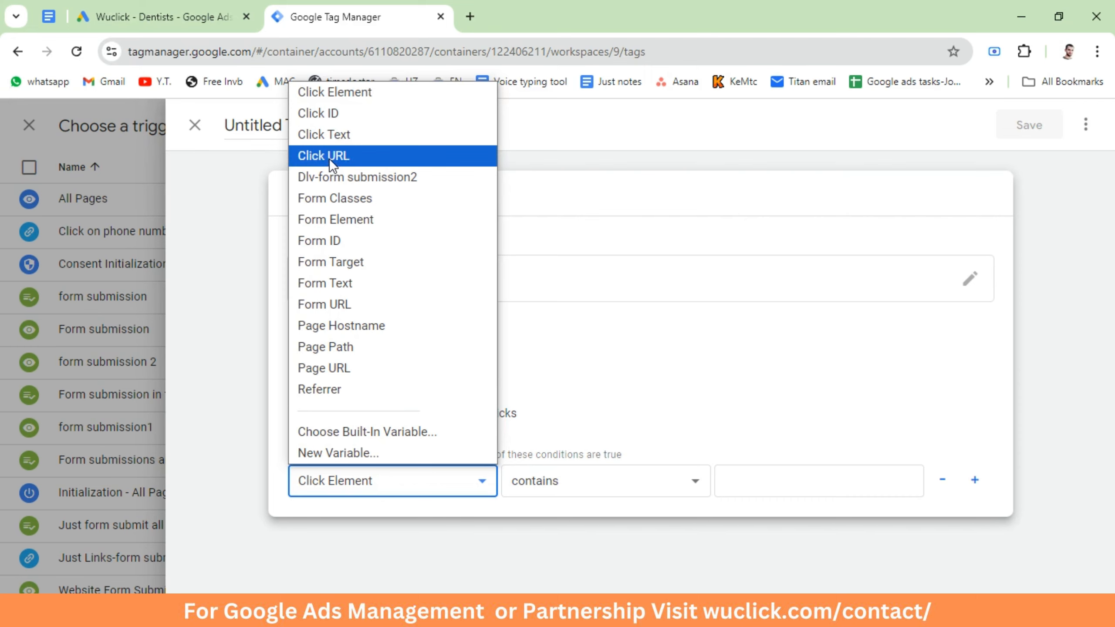
{"action": "left_click", "coordinate": [367, 432]}
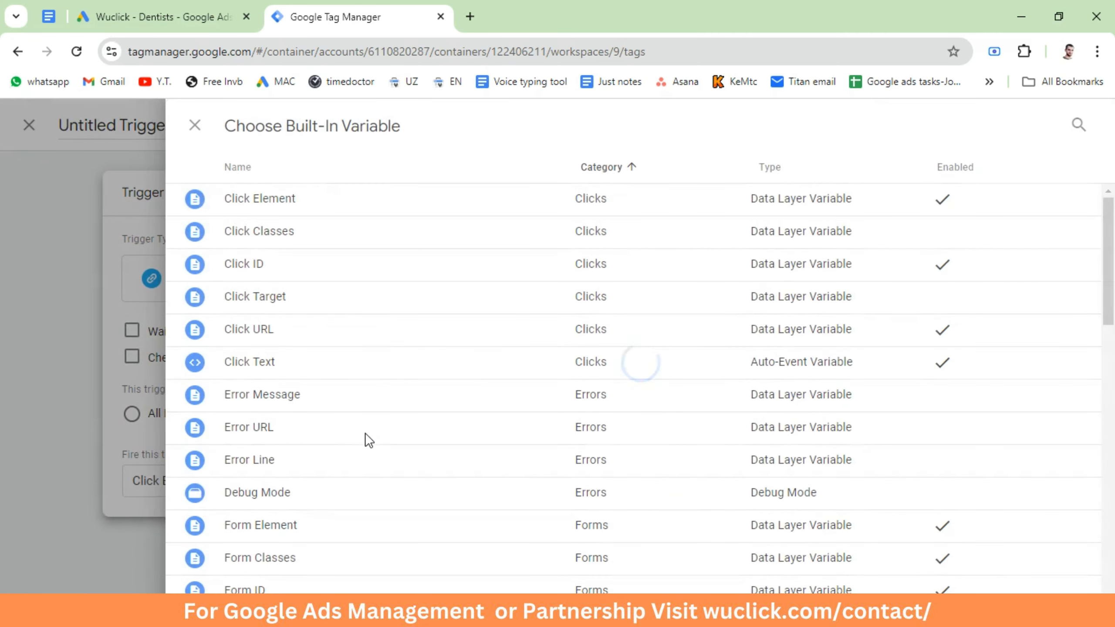
{"action": "scroll", "coordinate": [333, 426], "scroll_direction": "down", "scroll_amount": 9}
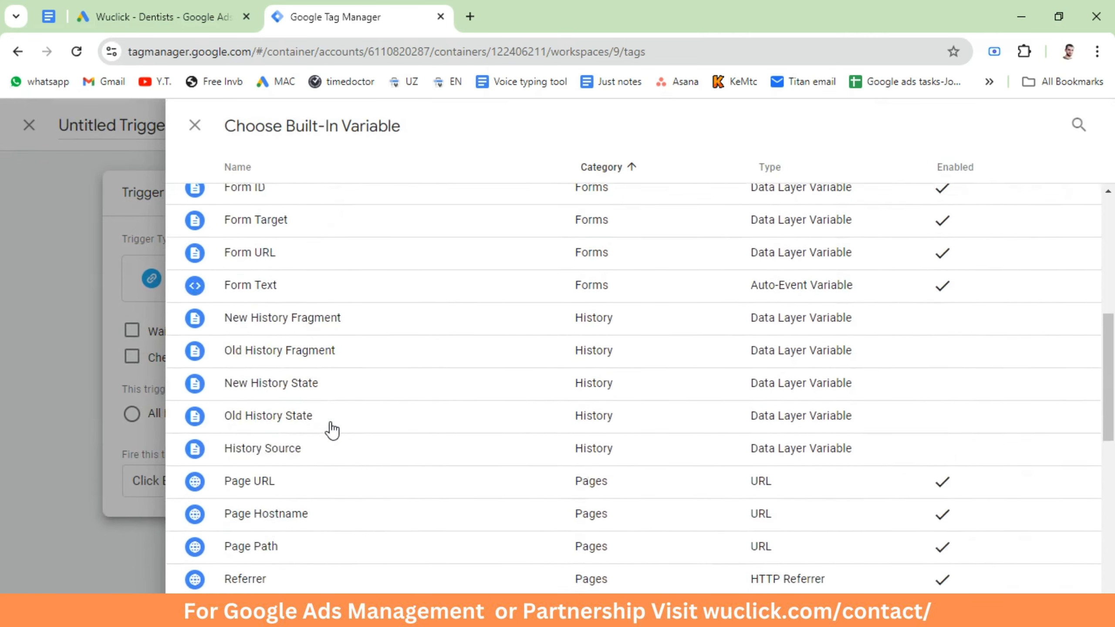
{"action": "scroll", "coordinate": [338, 428], "scroll_direction": "up", "scroll_amount": 5}
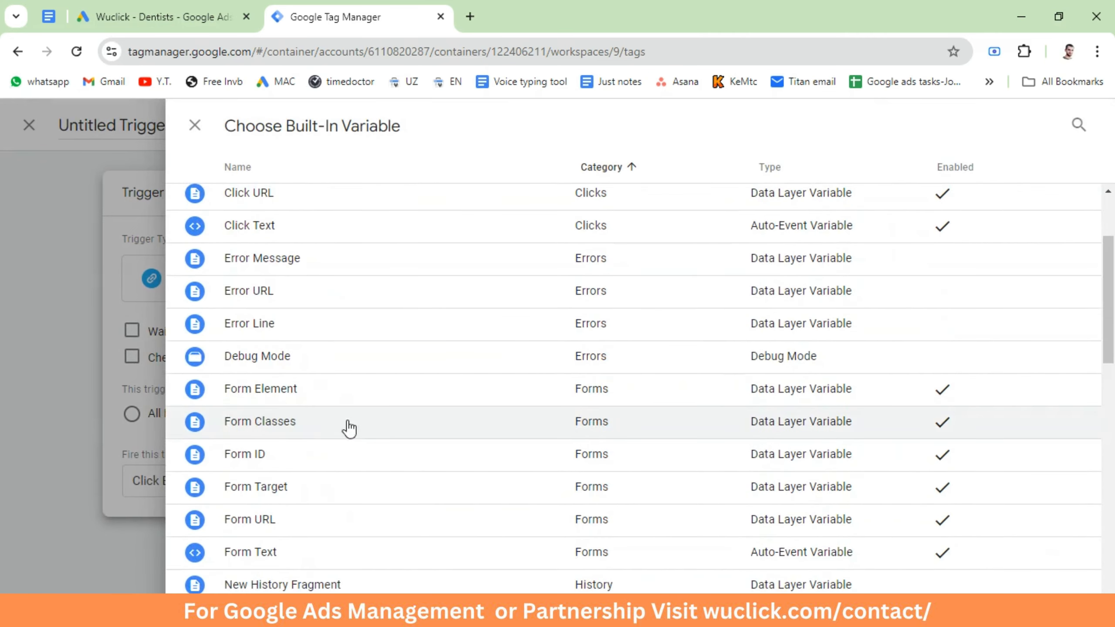
{"action": "left_click", "coordinate": [257, 203]}
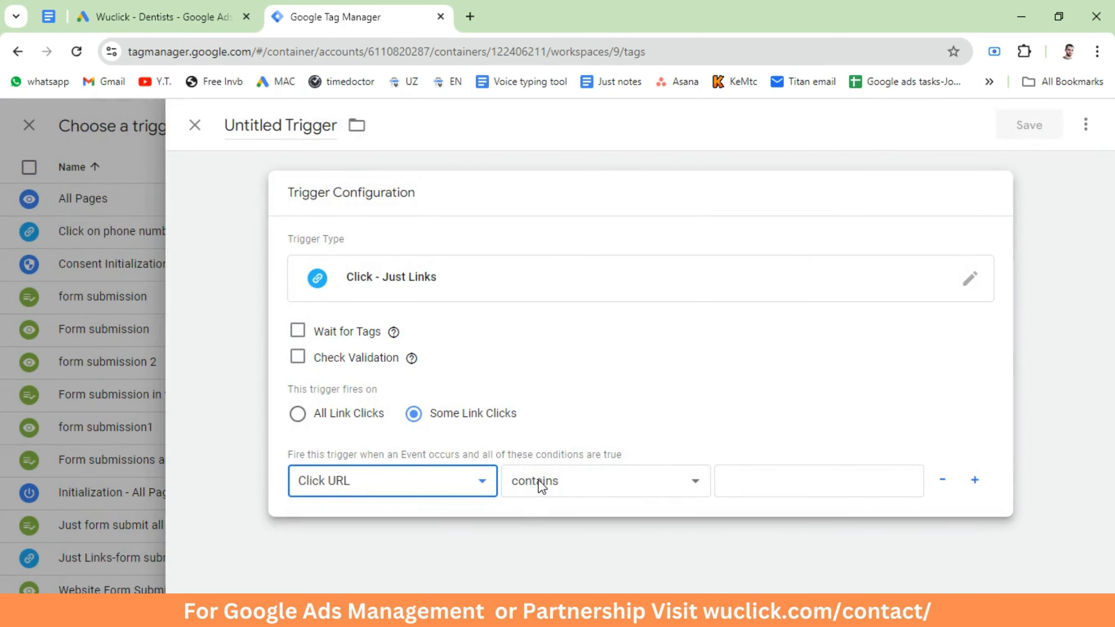
{"action": "left_click", "coordinate": [759, 481]}
{"action": "type", "text": "tel:"}
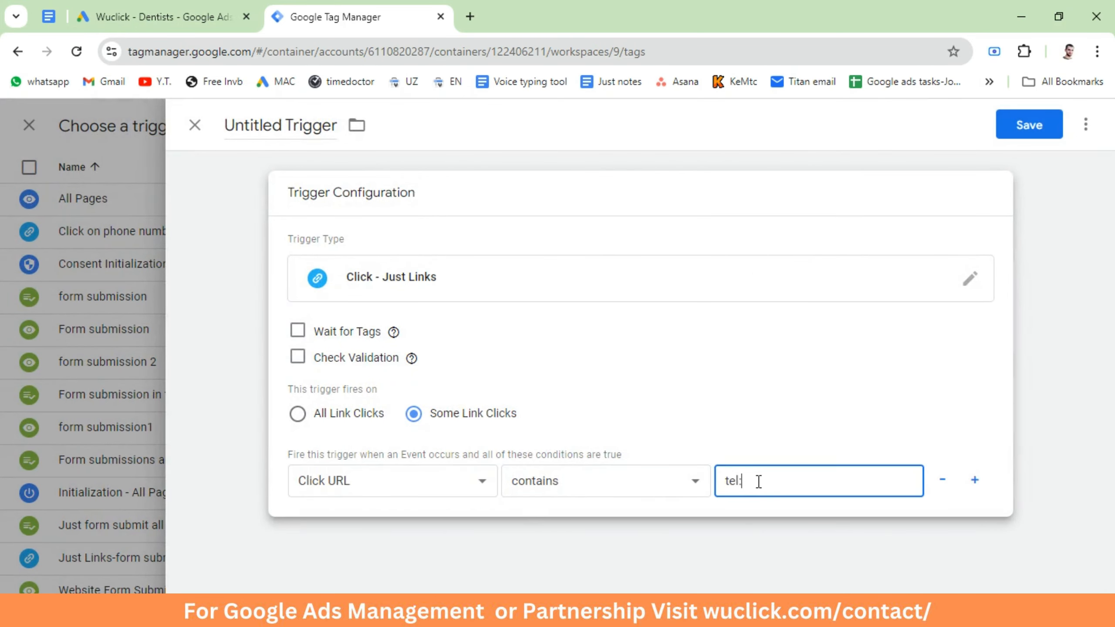
{"action": "left_click_drag", "start_coordinate": [747, 481], "coordinate": [692, 498]}
{"action": "key", "text": "alt+Tab"}
{"action": "left_click", "coordinate": [379, 337]}
{"action": "left_click", "coordinate": [758, 484]}
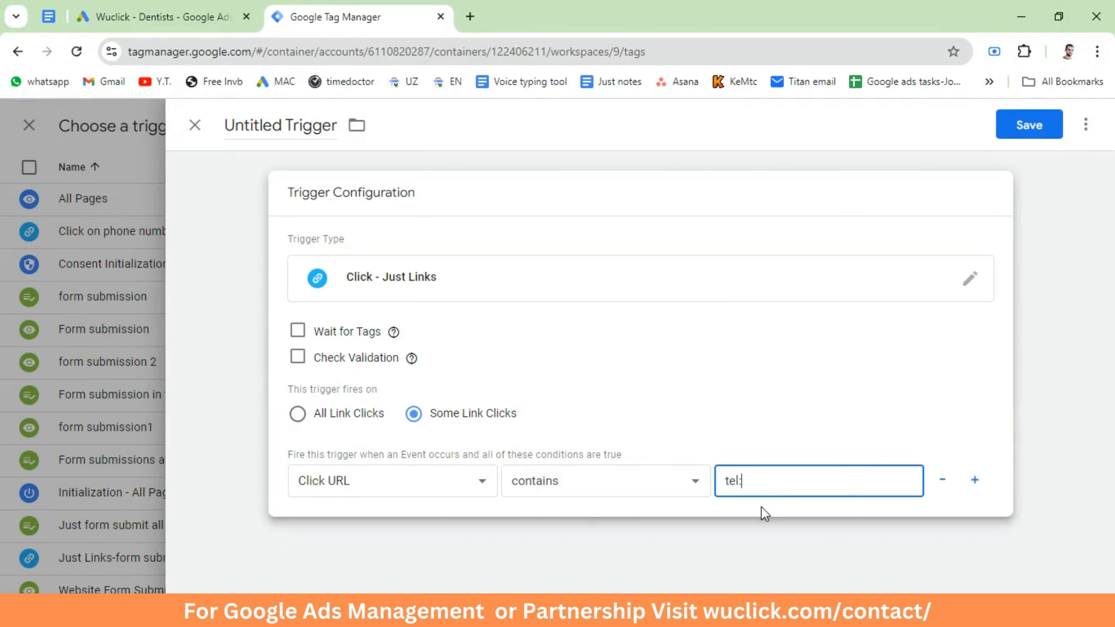
Step: Name the trigger "Link clicks -Youtube" and save it to the tag
{"action": "left_click", "coordinate": [259, 125]}
{"action": "type", "text": "Li"}
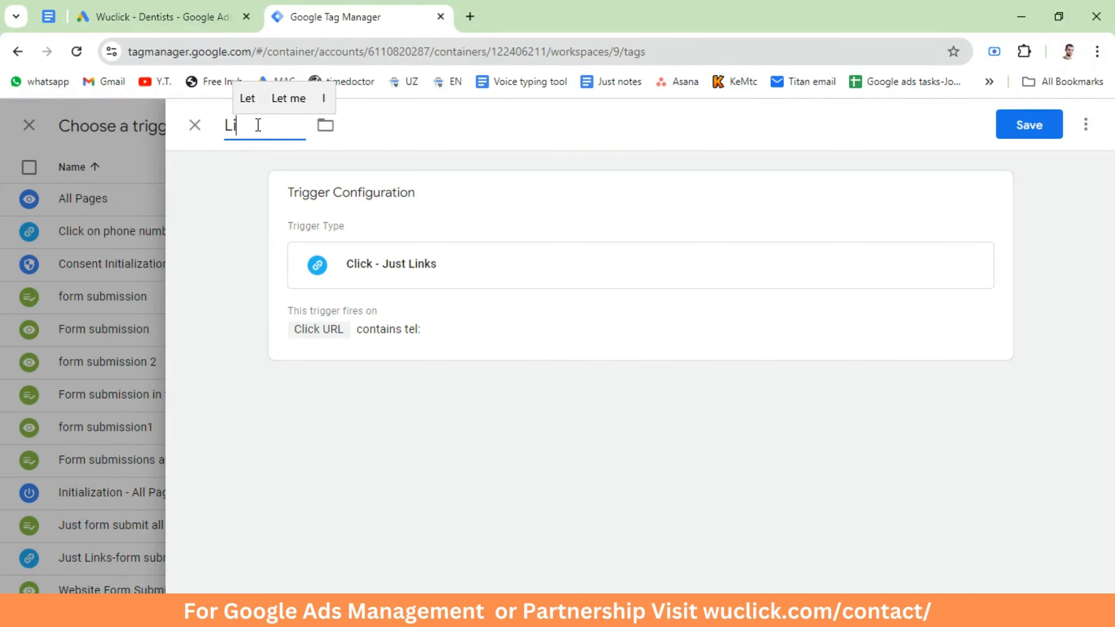
{"action": "type", "text": "nk clicks"}
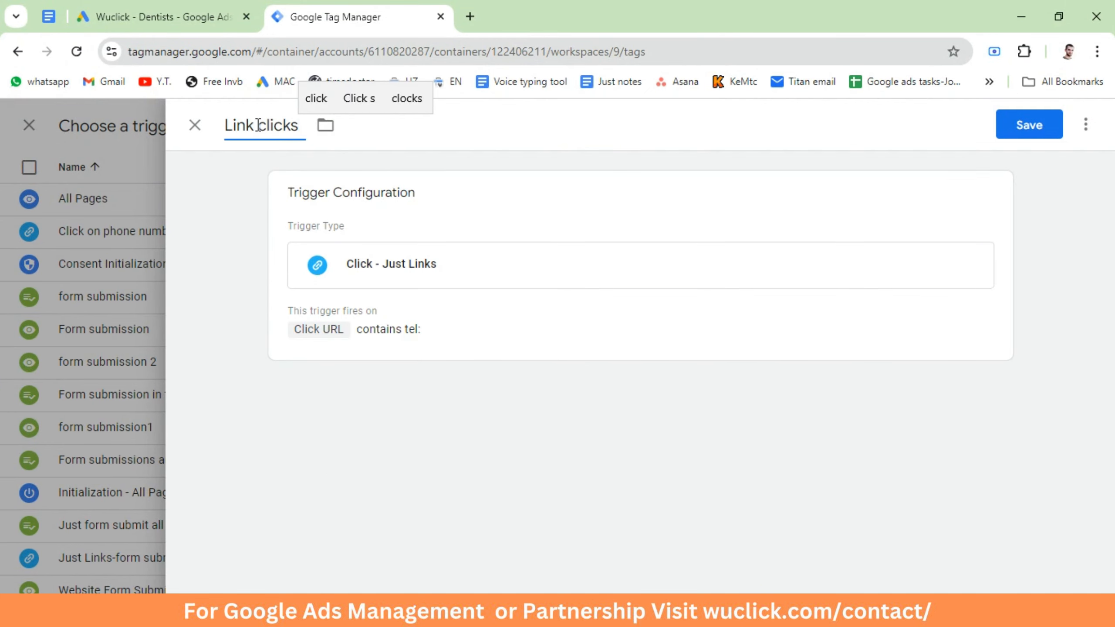
{"action": "type", "text": " -Youtube"}
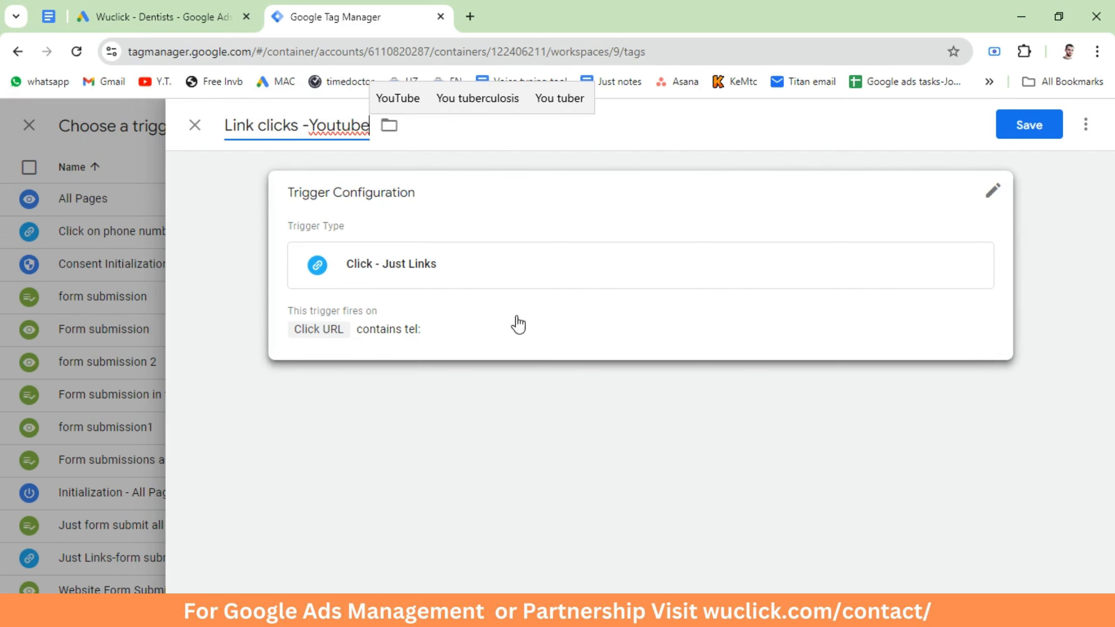
{"action": "left_click", "coordinate": [1022, 132]}
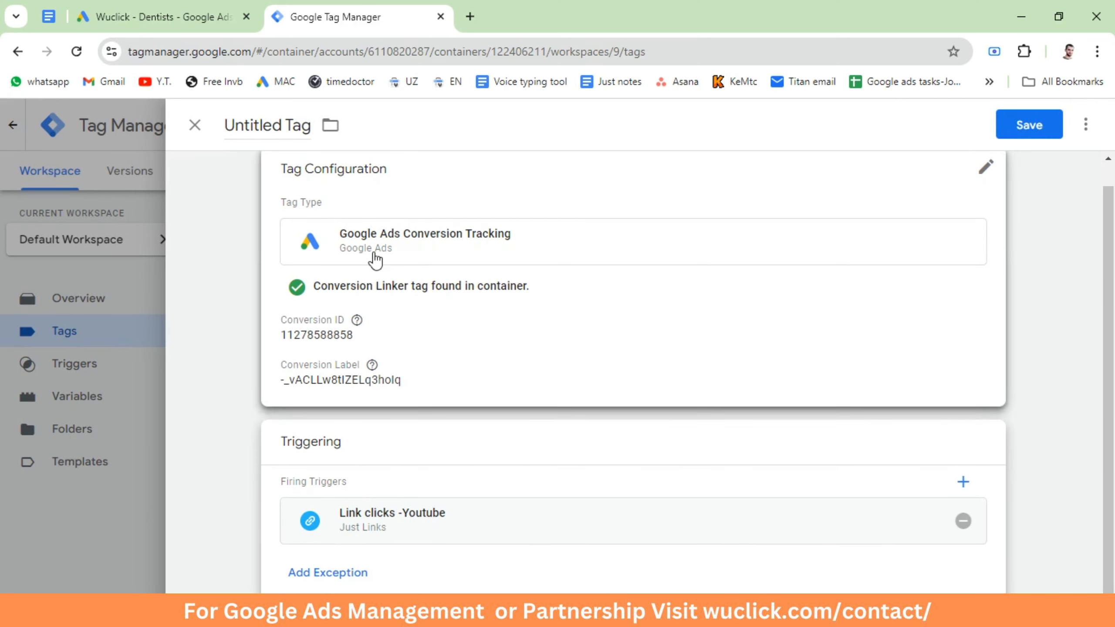
Step: Name the tag "Google ads mobile link click" and save it
{"action": "left_click", "coordinate": [239, 123]}
{"action": "type", "text": "Googl"}
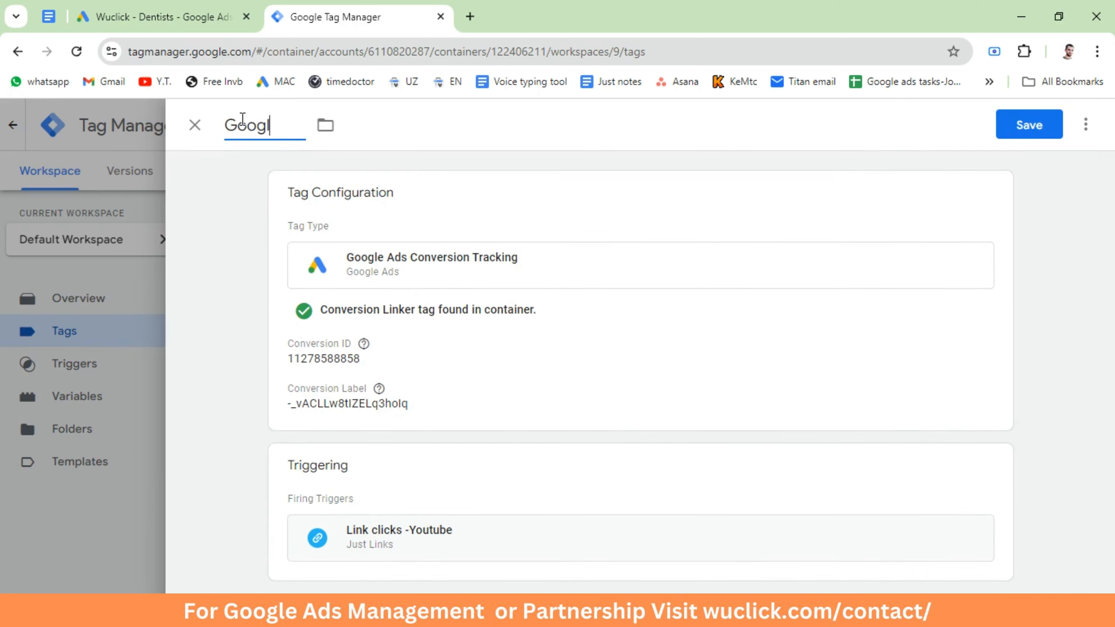
{"action": "type", "text": "e ads mobile"}
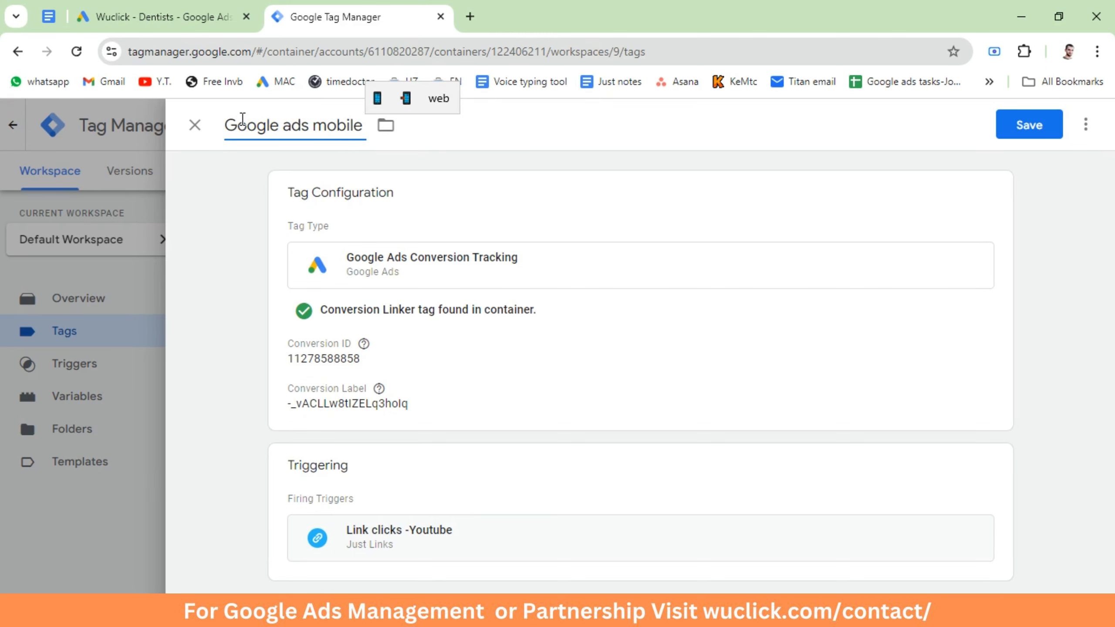
{"action": "type", "text": " link click"}
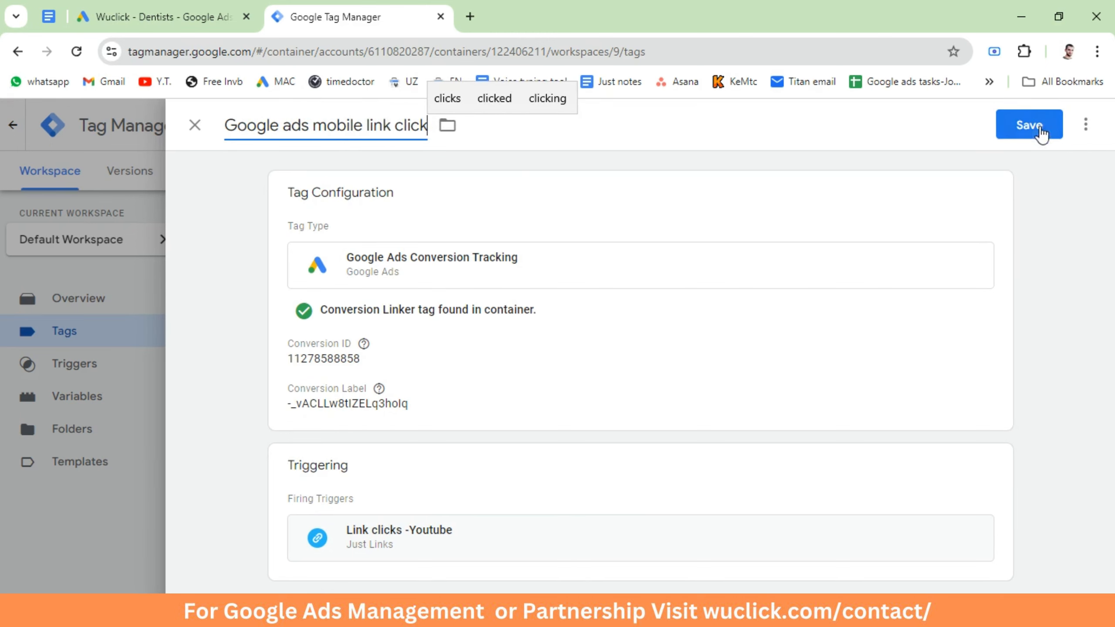
{"action": "left_click", "coordinate": [1041, 132]}
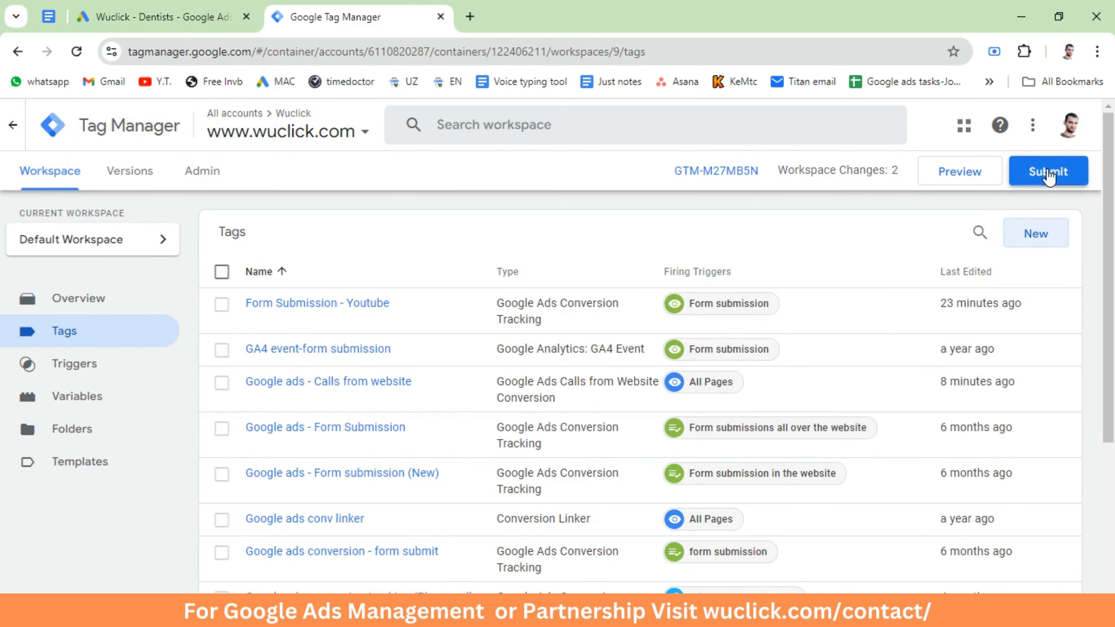
Step: Submit and publish the workspace changes as a new container version without a description
{"action": "left_click", "coordinate": [1048, 176]}
{"action": "left_click", "coordinate": [1055, 122]}
{"action": "left_click", "coordinate": [705, 582]}
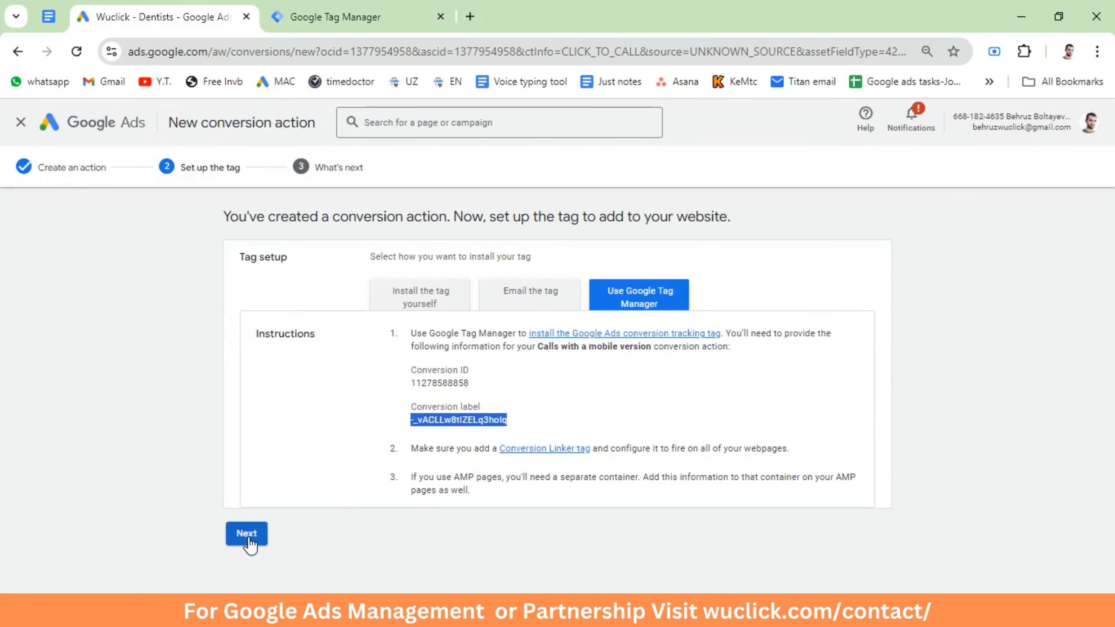
Step: Switch to Google Ads, finish setting up the "Calls with a mobile version" conversion action, and return to the Tag Manager workspace
{"action": "left_click", "coordinate": [247, 536]}
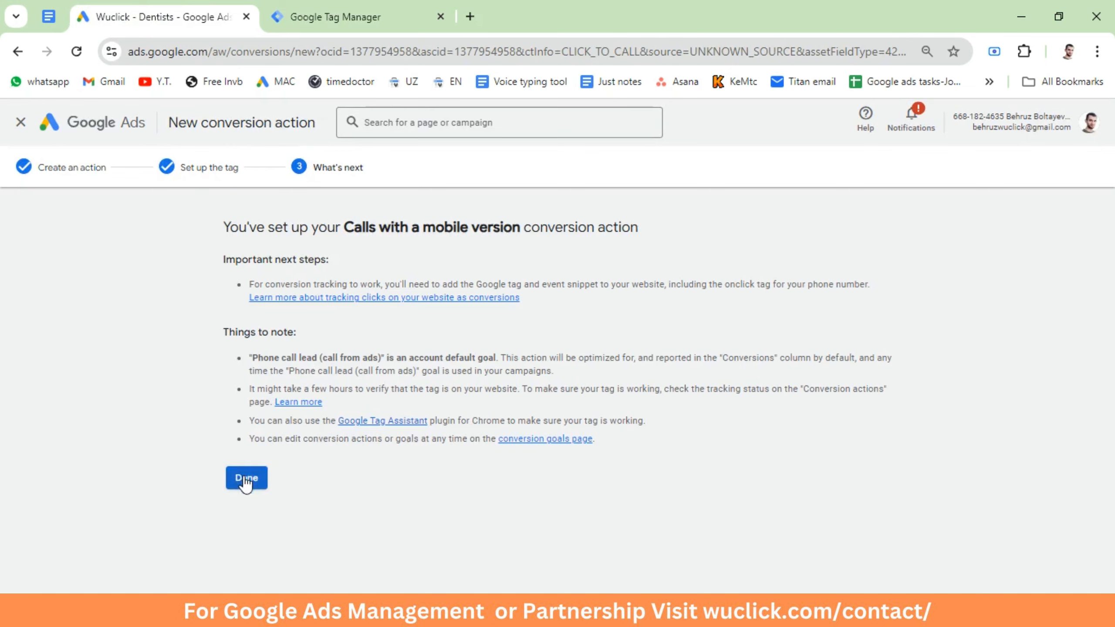
{"action": "left_click", "coordinate": [246, 479]}
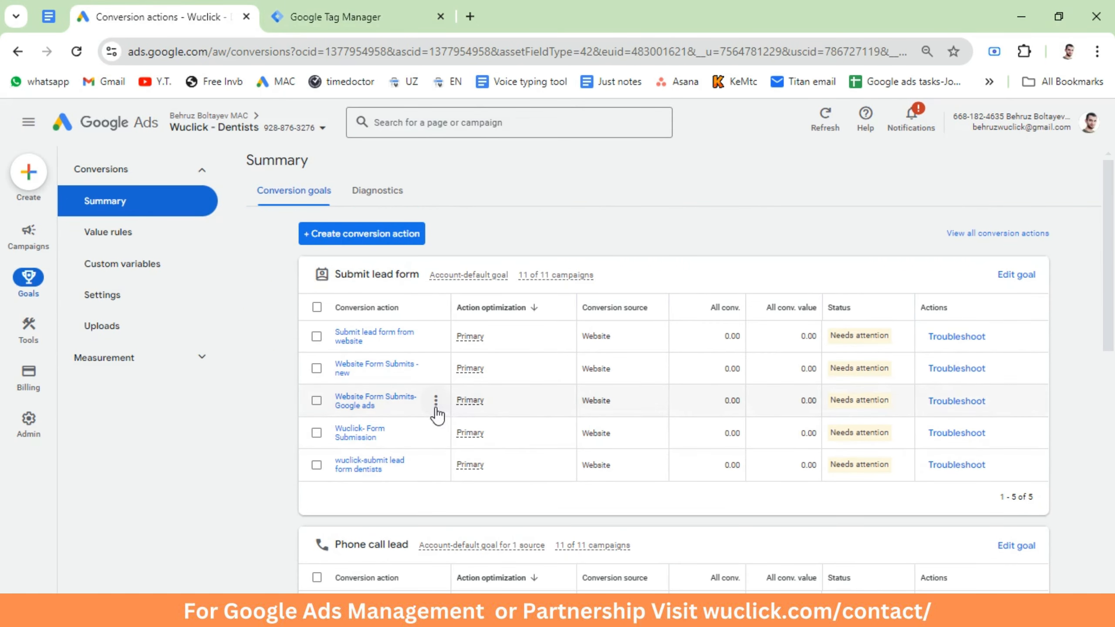
{"action": "left_click", "coordinate": [347, 17]}
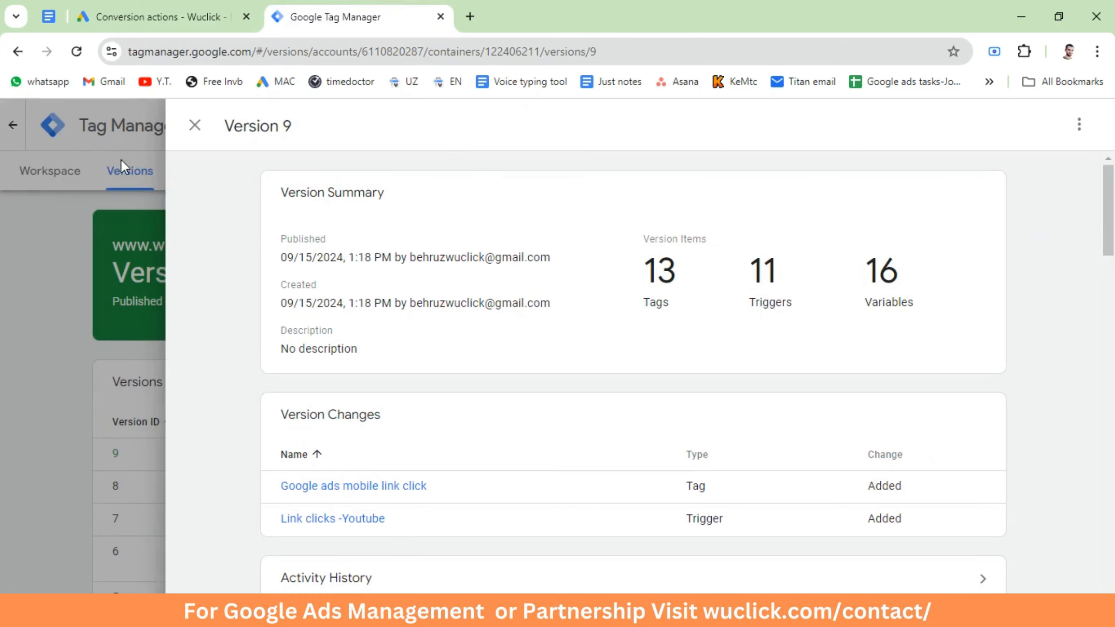
{"action": "left_click", "coordinate": [194, 125]}
{"action": "left_click", "coordinate": [44, 182]}
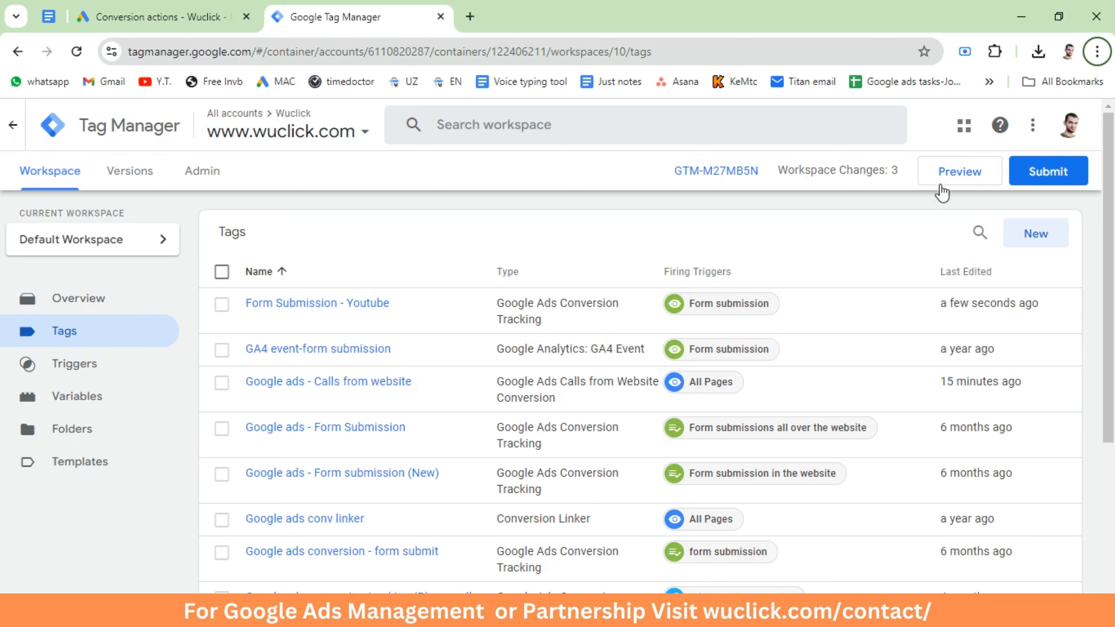
{"action": "left_click", "coordinate": [952, 175]}
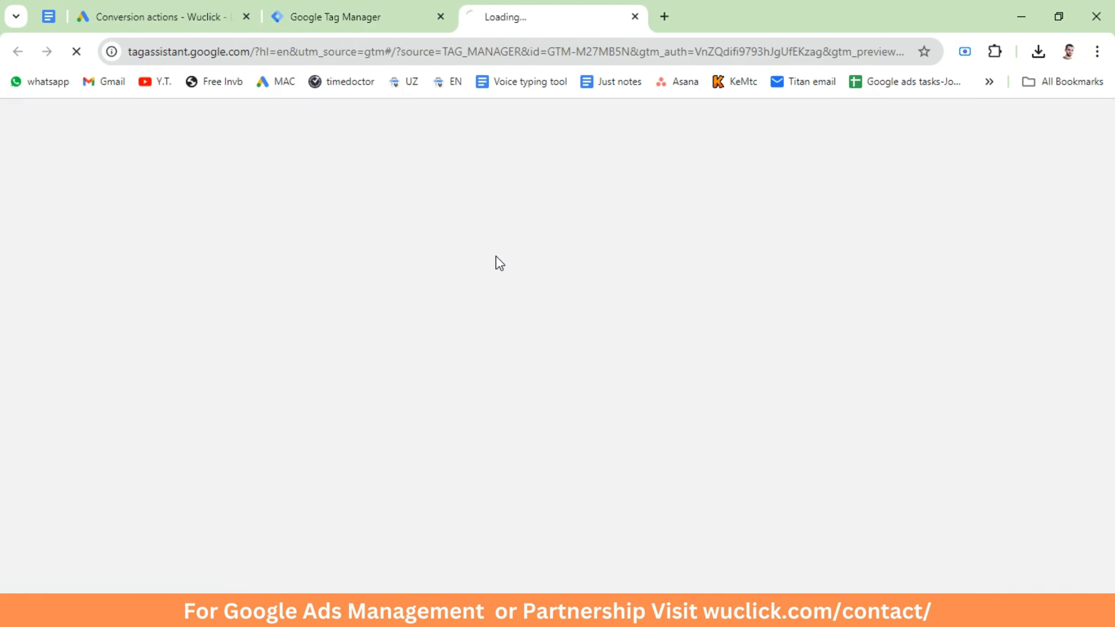
{"action": "left_click", "coordinate": [463, 449]}
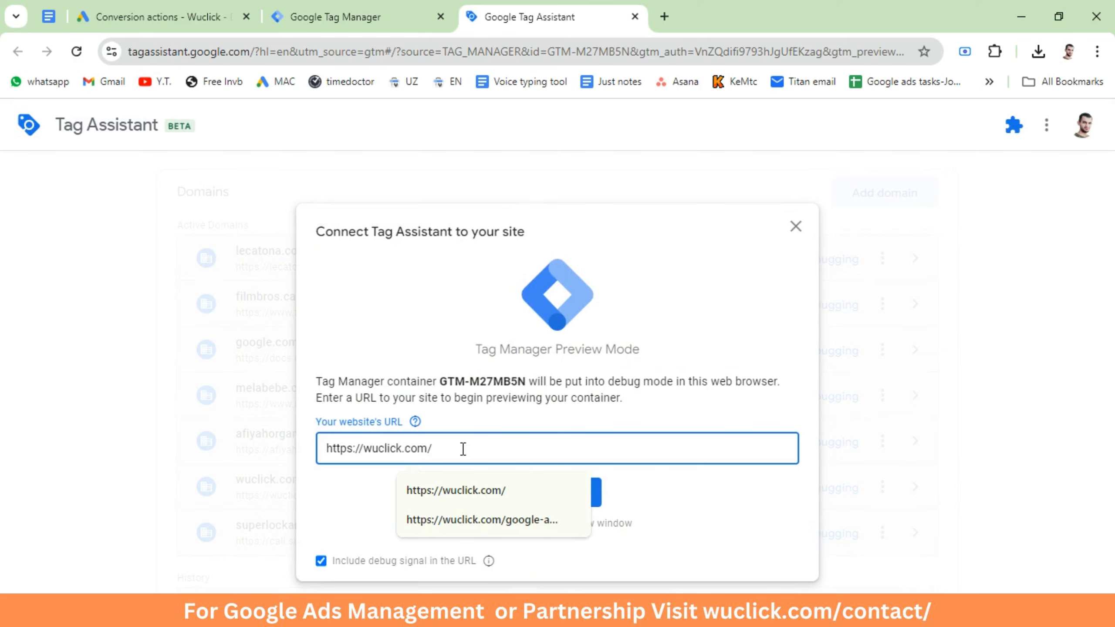
{"action": "key", "text": "Return"}
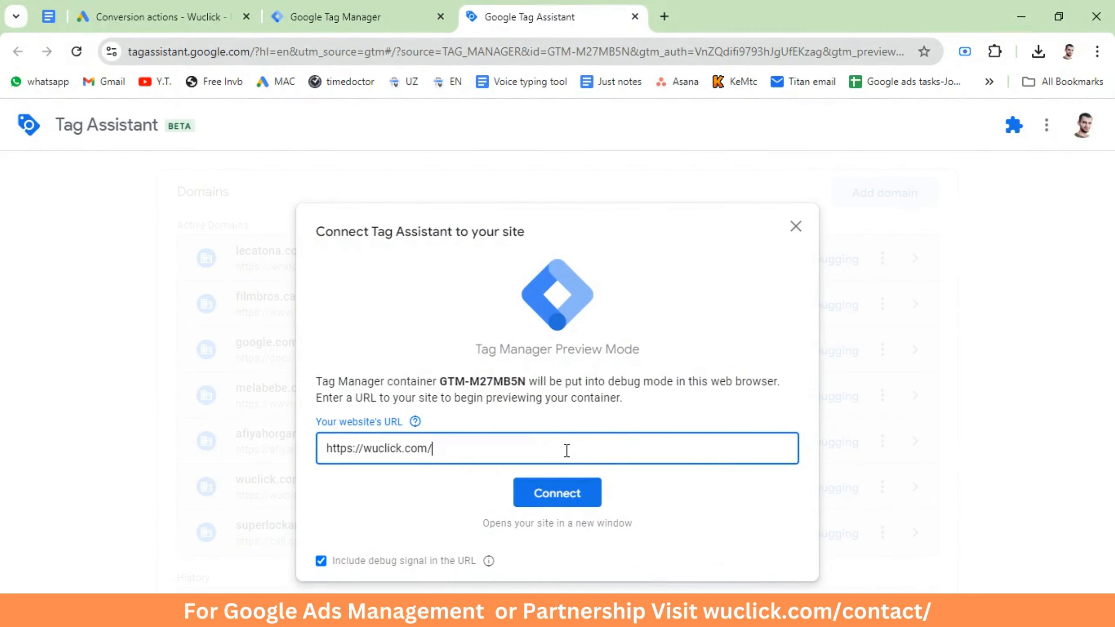
{"action": "left_click", "coordinate": [296, 44]}
{"action": "key", "text": "alt+Tab"}
{"action": "type", "text": "test-page/"}
{"action": "left_click", "coordinate": [551, 493]}
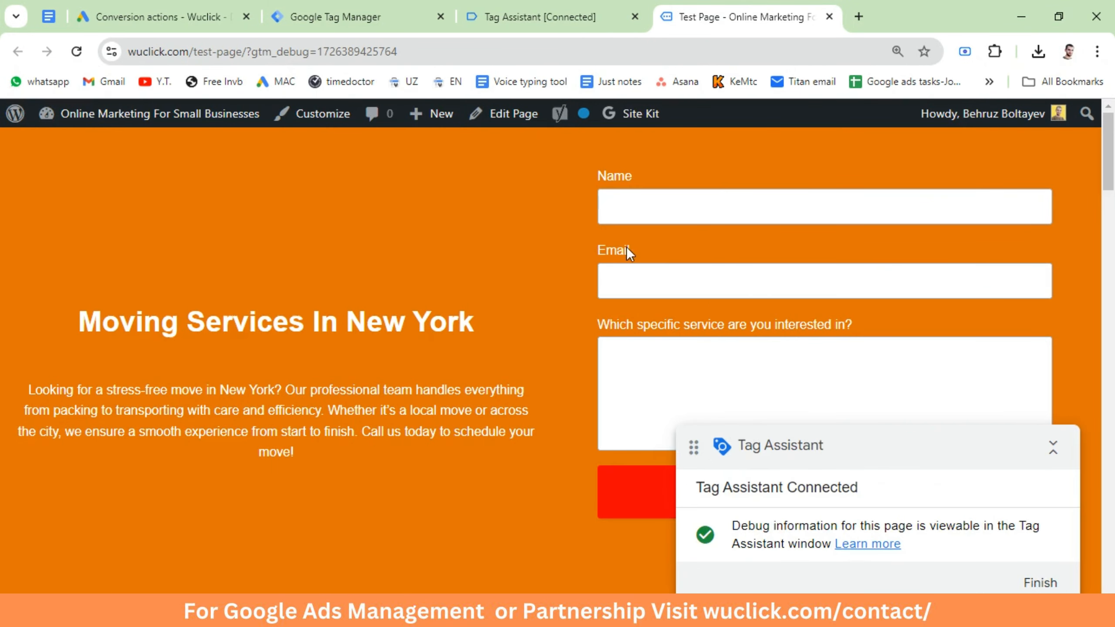
Step: Look over the test page's form and call button, and examine the fired and not-fired tags in Tag Assistant
{"action": "scroll", "coordinate": [588, 286], "scroll_direction": "down", "scroll_amount": 6}
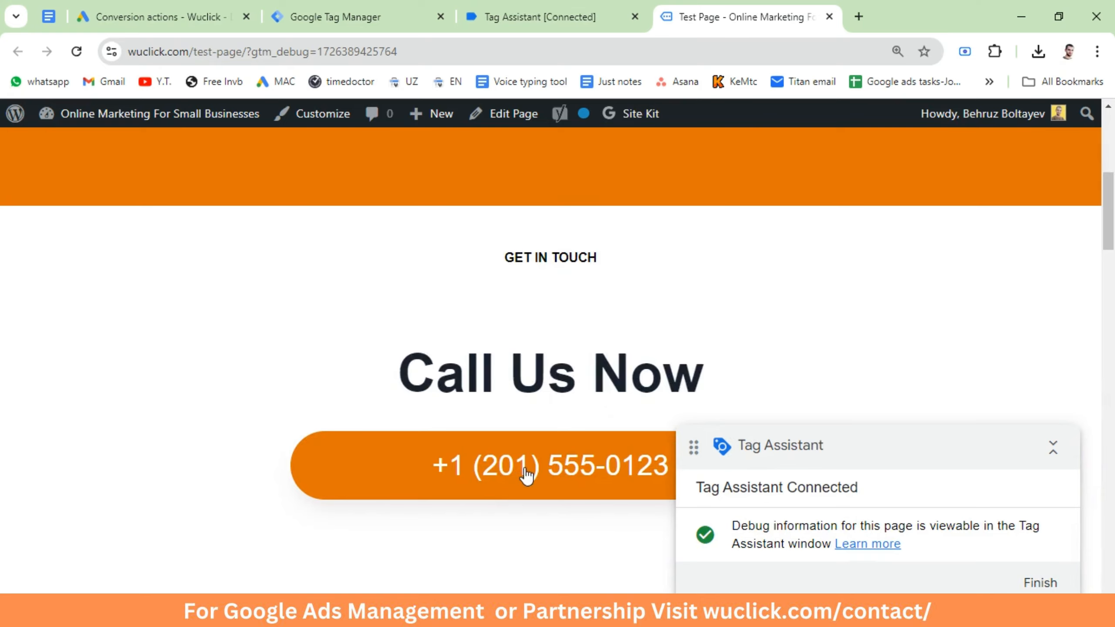
{"action": "scroll", "coordinate": [527, 474], "scroll_direction": "up", "scroll_amount": 6}
{"action": "left_click", "coordinate": [656, 200]}
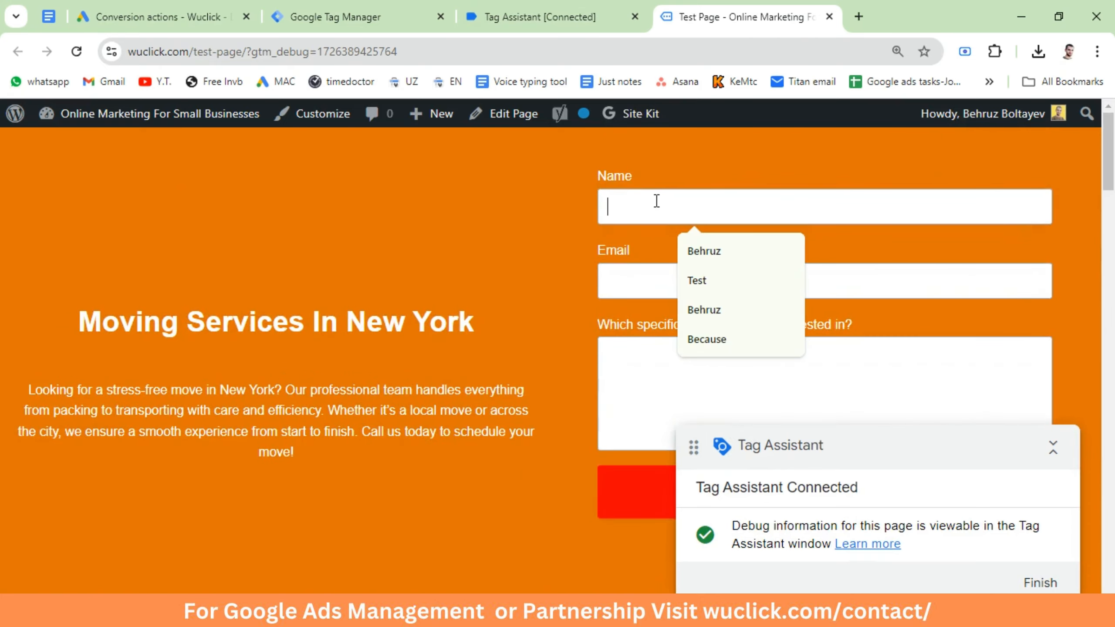
{"action": "left_click", "coordinate": [546, 4]}
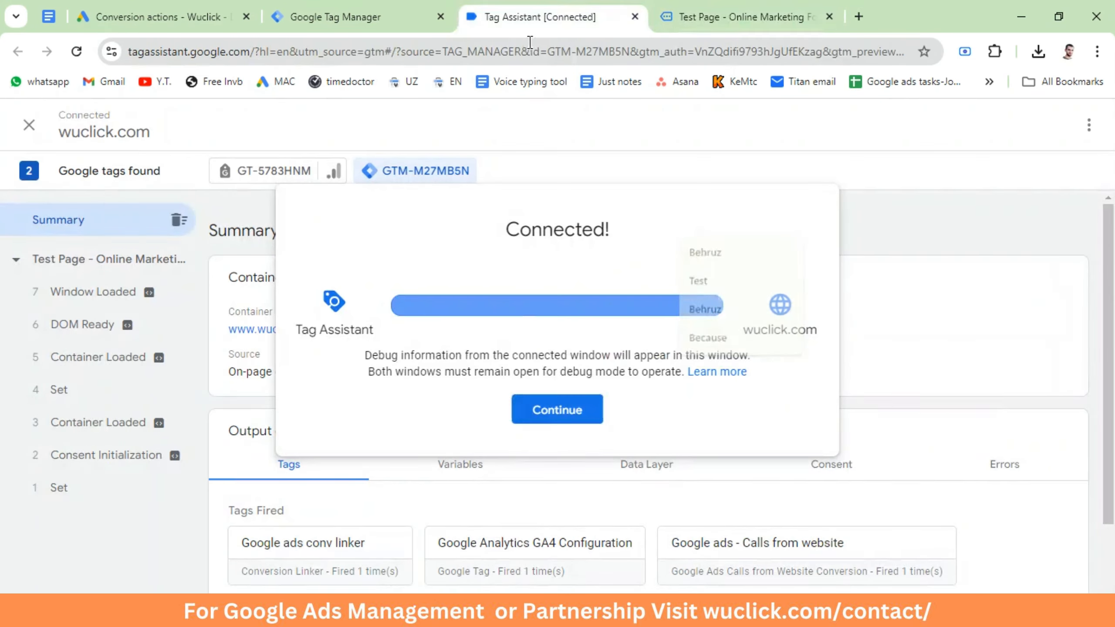
{"action": "left_click", "coordinate": [553, 425]}
{"action": "scroll", "coordinate": [417, 462], "scroll_direction": "down", "scroll_amount": 3}
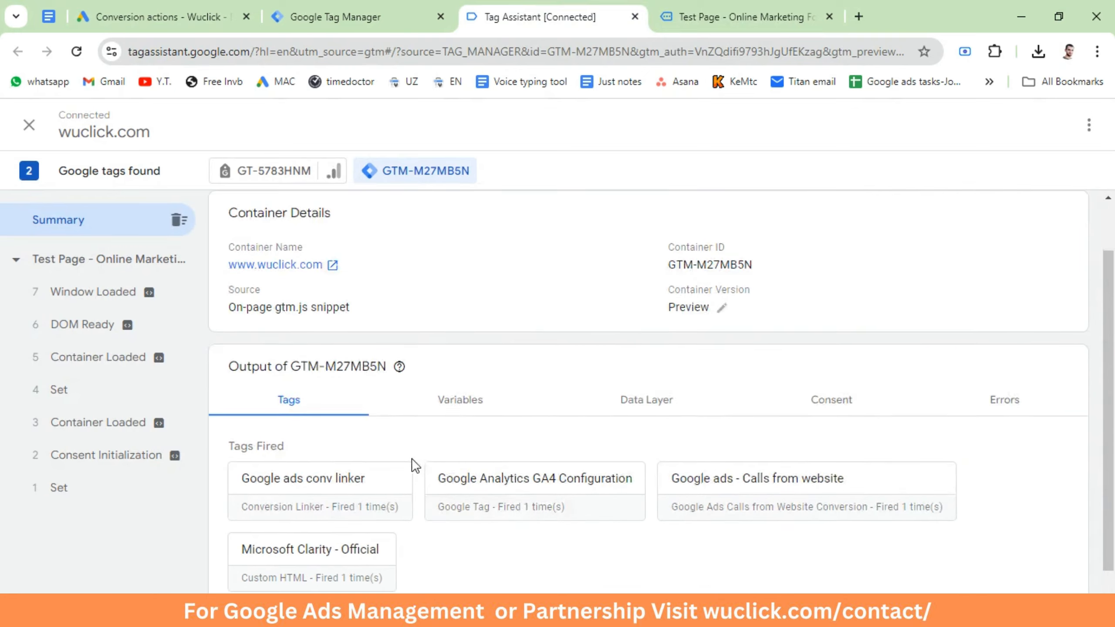
{"action": "left_click", "coordinate": [346, 566]}
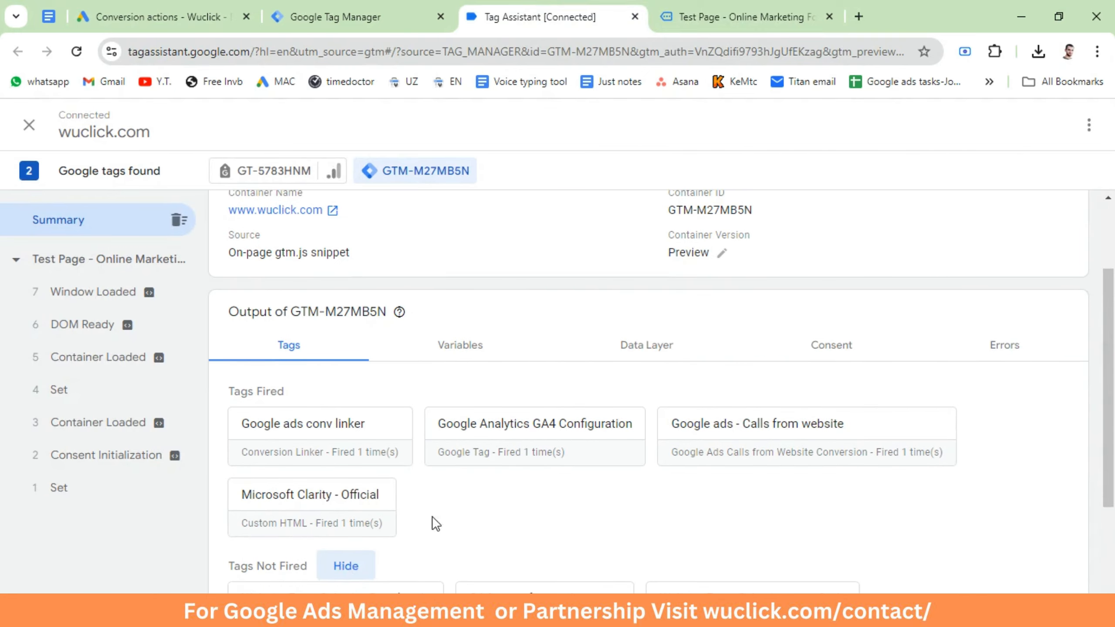
{"action": "scroll", "coordinate": [439, 506], "scroll_direction": "down", "scroll_amount": 5}
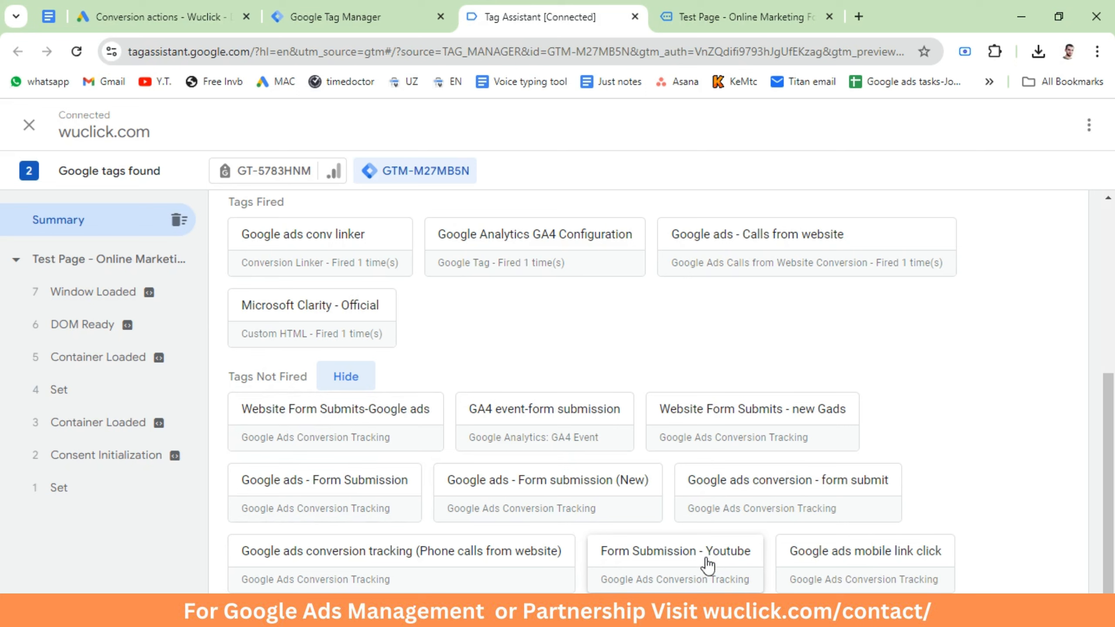
{"action": "left_click_drag", "start_coordinate": [227, 376], "coordinate": [318, 382]}
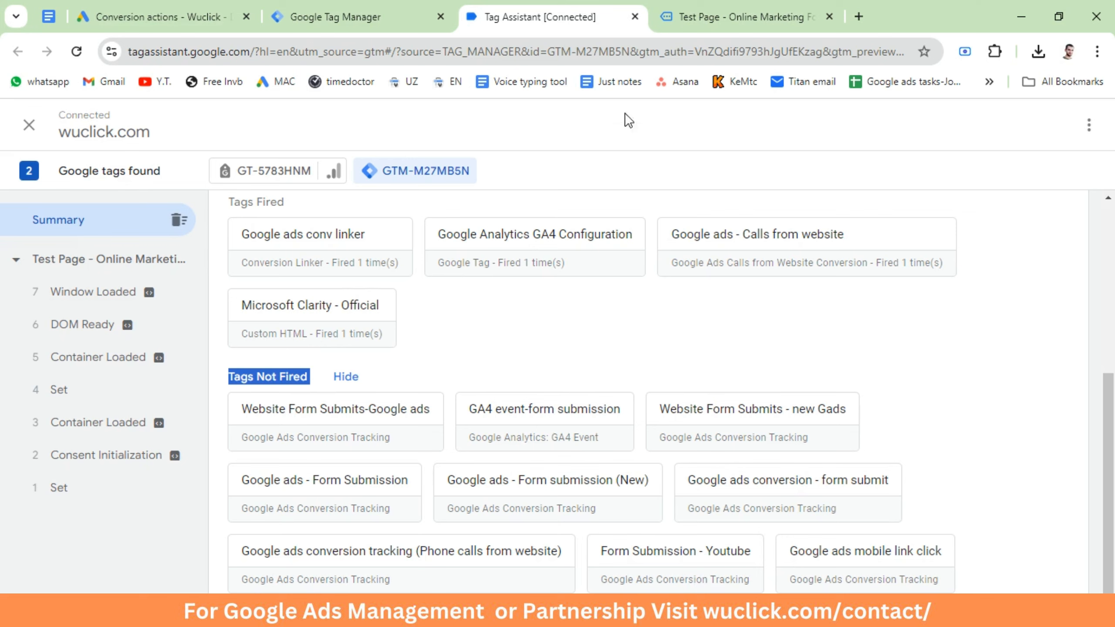
Step: Fill in the test page's form with the name "Test", the contact's e-mail and the service request "test"
{"action": "left_click", "coordinate": [671, 18]}
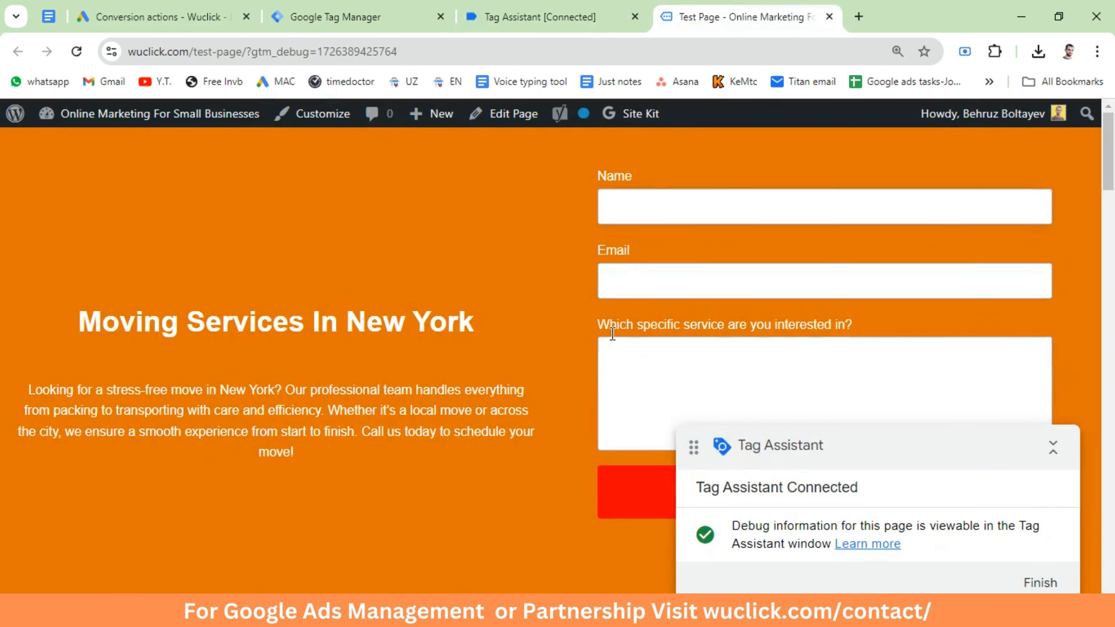
{"action": "left_click", "coordinate": [632, 197]}
{"action": "left_click", "coordinate": [639, 205]}
{"action": "key", "text": "Down"}
{"action": "key", "text": "Down"}
{"action": "key", "text": "Return"}
{"action": "left_click", "coordinate": [641, 288]}
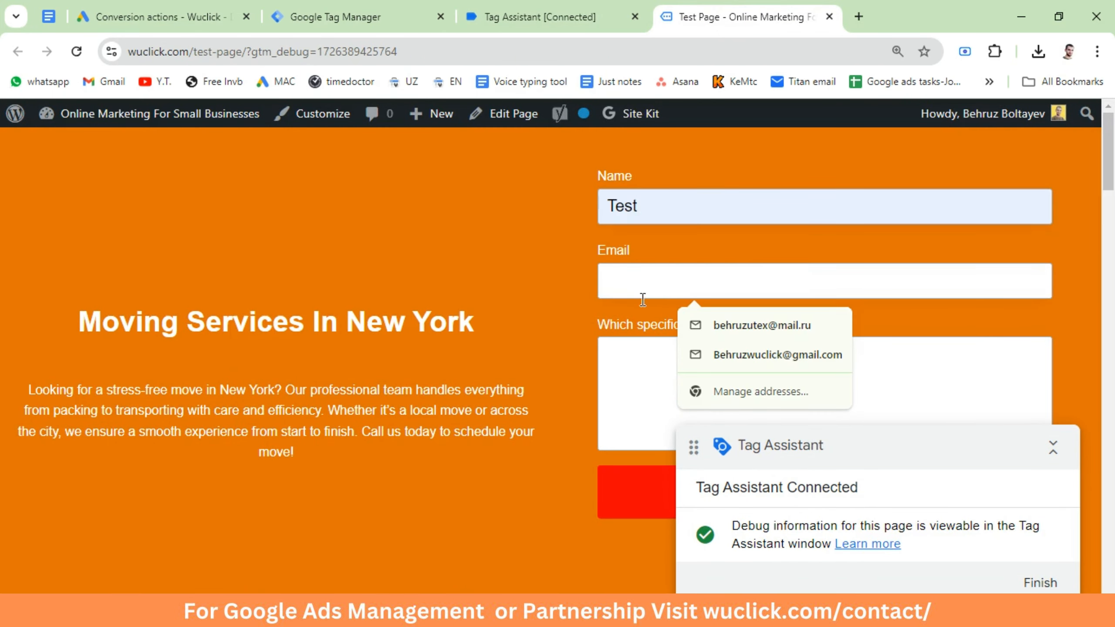
{"action": "left_click", "coordinate": [736, 355]}
{"action": "left_click", "coordinate": [637, 374]}
{"action": "type", "text": "test"}
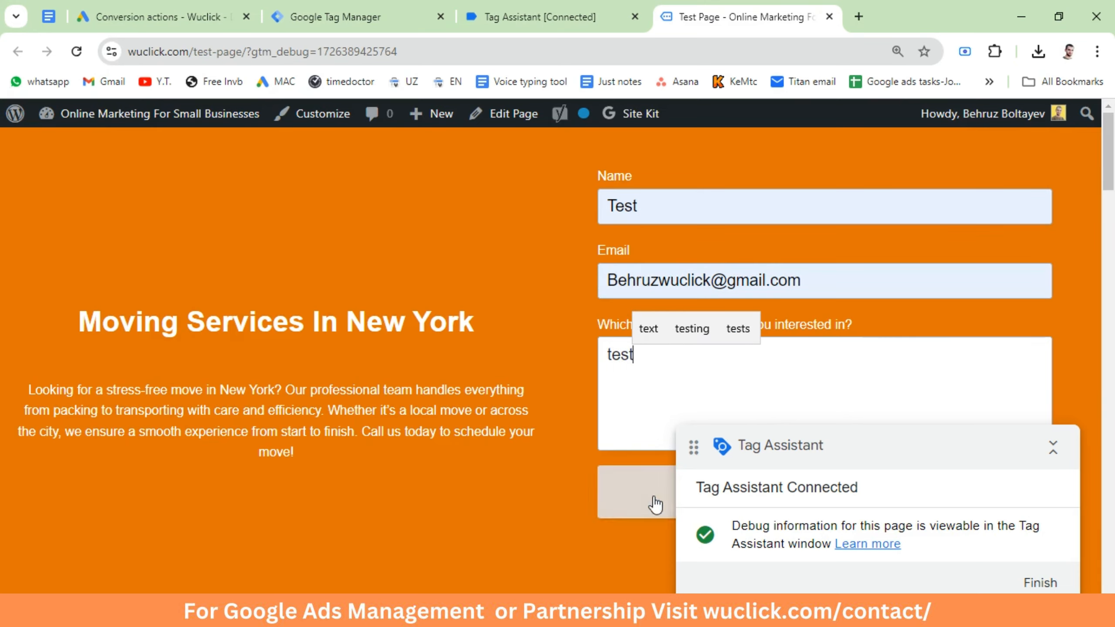
Step: Submit the test page's form and check the "Form Submission - Youtube" tag among Tag Assistant's fired tags
{"action": "left_click", "coordinate": [828, 501]}
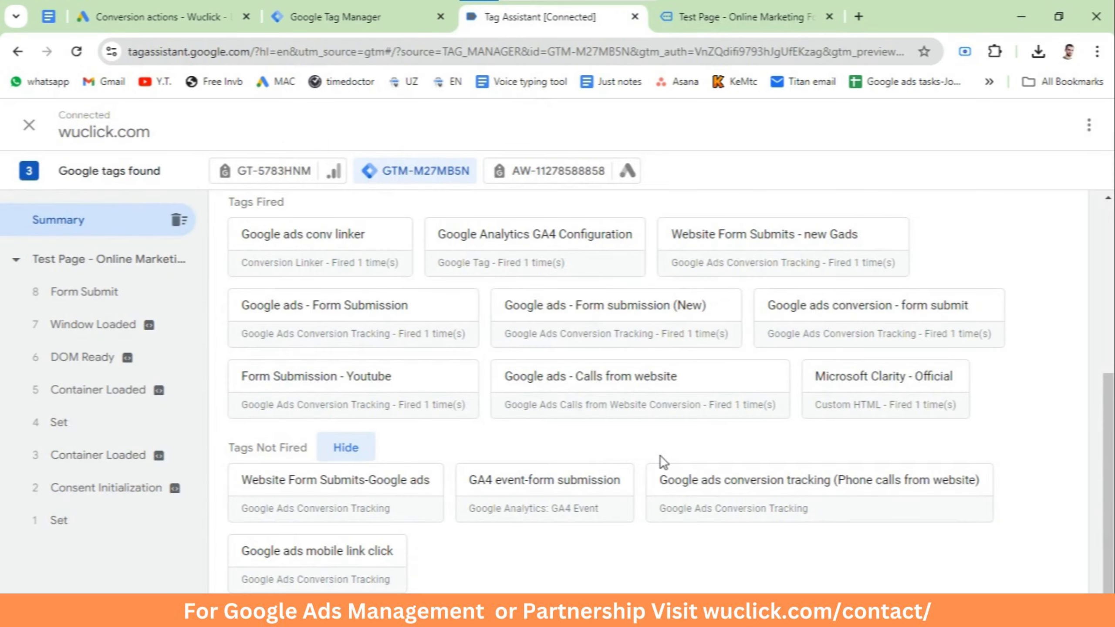
{"action": "left_click_drag", "start_coordinate": [219, 376], "coordinate": [397, 384]}
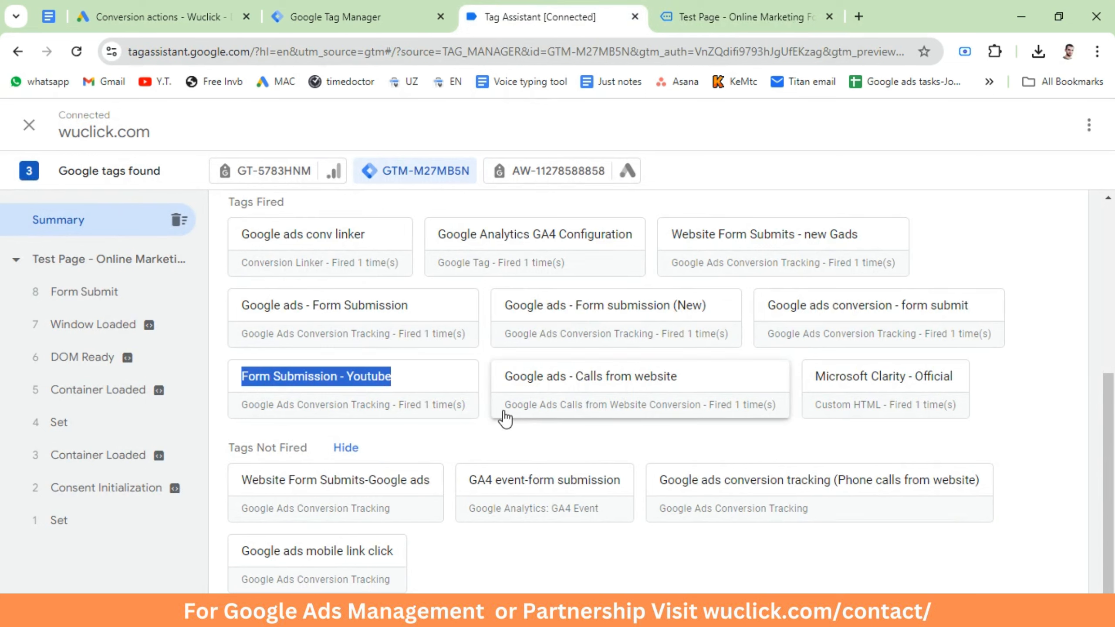
Step: Restart the preview session from Tag Manager and examine the phone-call and "Google ads mobile link click" tags among the tags not fired
{"action": "left_click", "coordinate": [366, 1]}
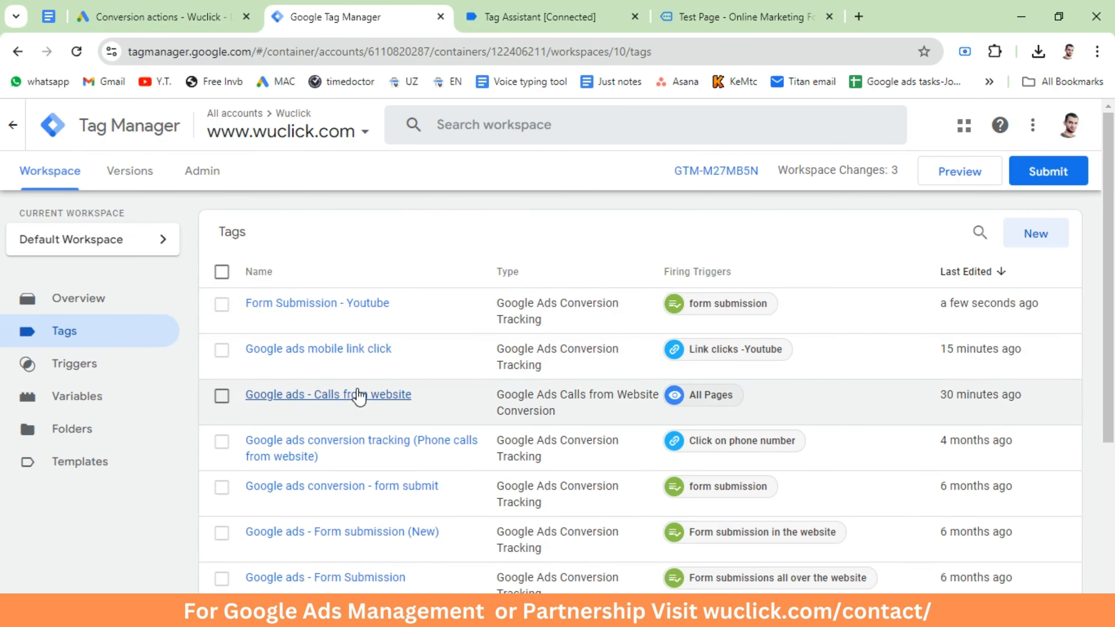
{"action": "left_click", "coordinate": [950, 172]}
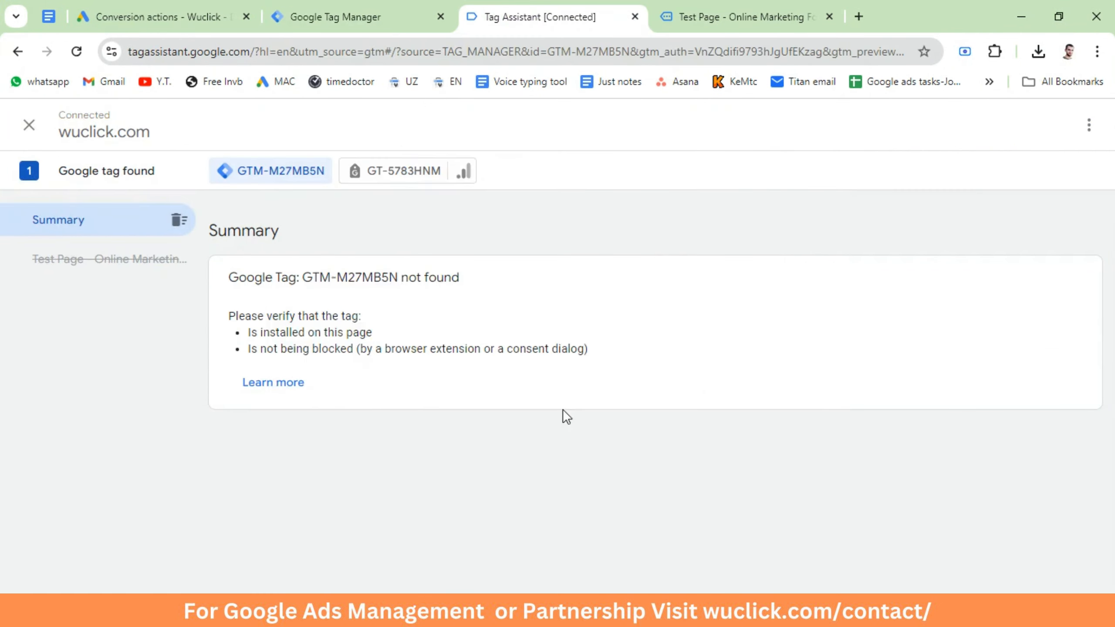
{"action": "scroll", "coordinate": [496, 408], "scroll_direction": "down", "scroll_amount": 3}
{"action": "left_click", "coordinate": [345, 560]}
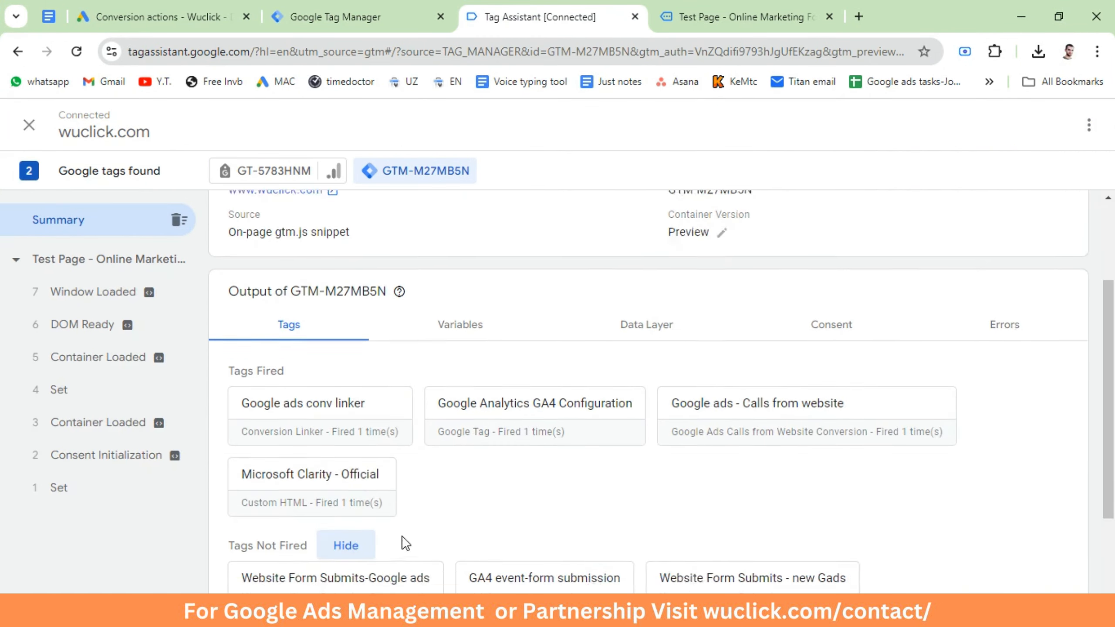
{"action": "scroll", "coordinate": [401, 540], "scroll_direction": "down", "scroll_amount": 4}
{"action": "left_click_drag", "start_coordinate": [221, 553], "coordinate": [566, 554]}
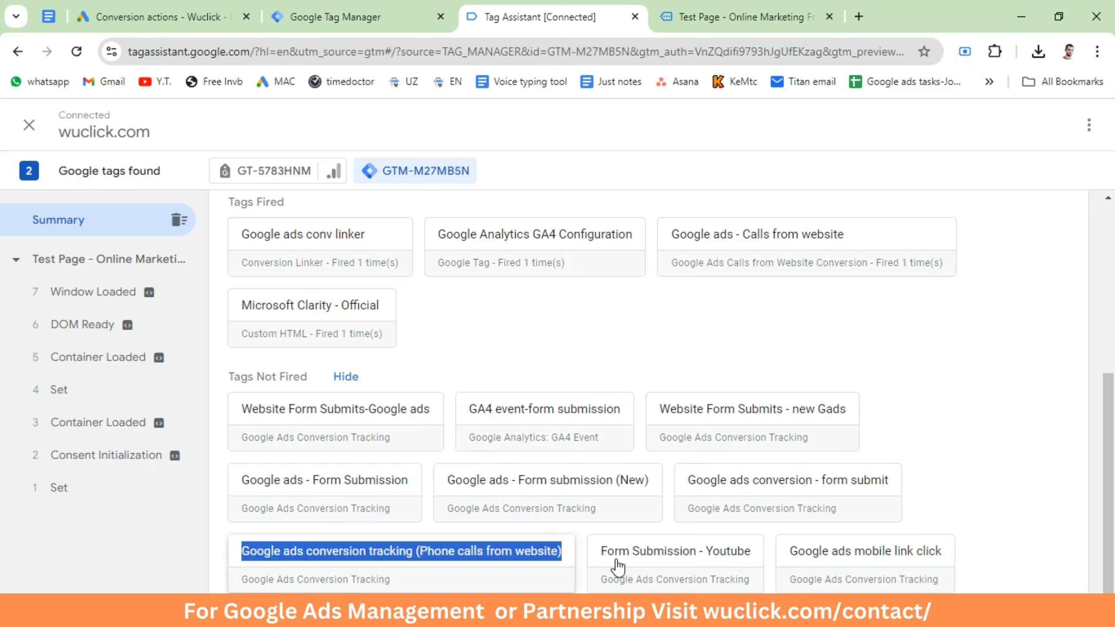
{"action": "left_click_drag", "start_coordinate": [773, 554], "coordinate": [984, 553]}
{"action": "left_click", "coordinate": [986, 560]}
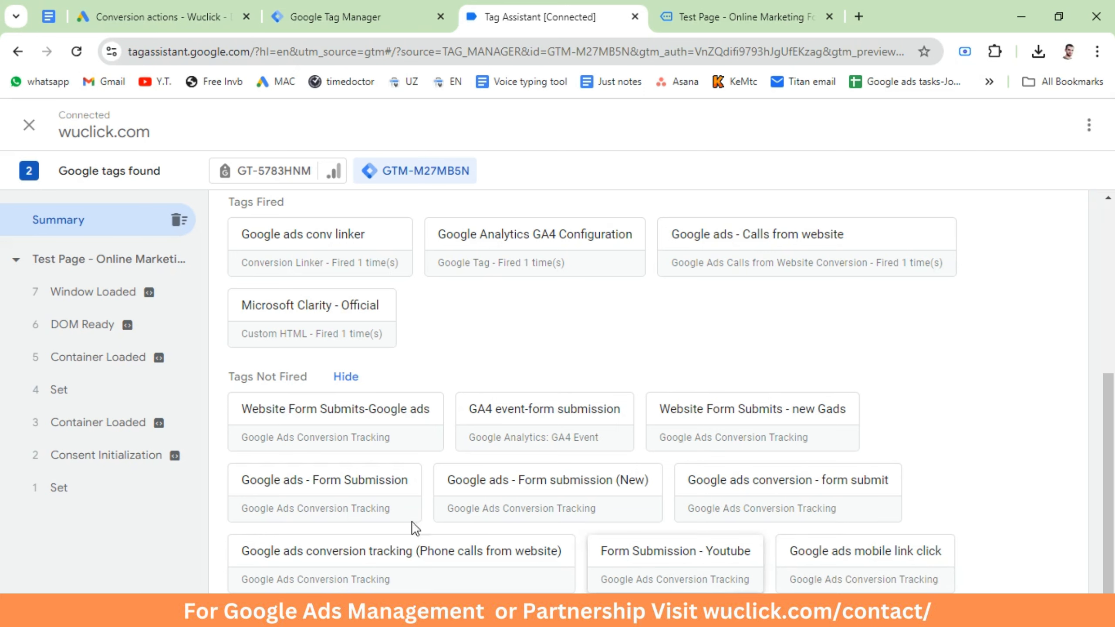
Step: Trigger the phone-number link under "Call Us Now" on the test page and return to Tag Assistant
{"action": "left_click", "coordinate": [702, 19]}
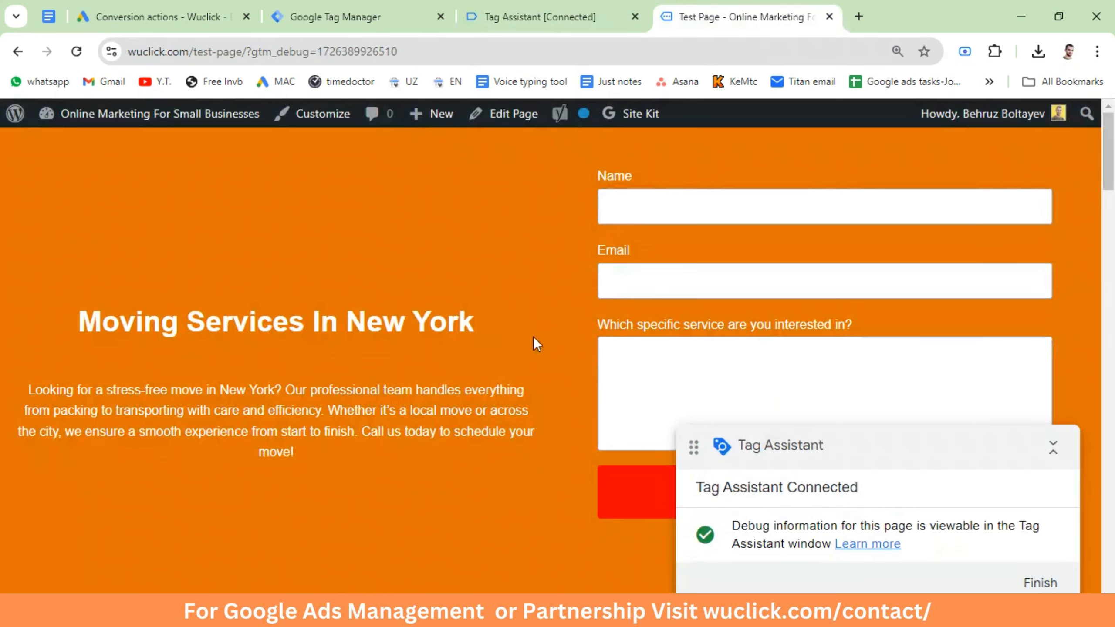
{"action": "scroll", "coordinate": [492, 457], "scroll_direction": "down", "scroll_amount": 5}
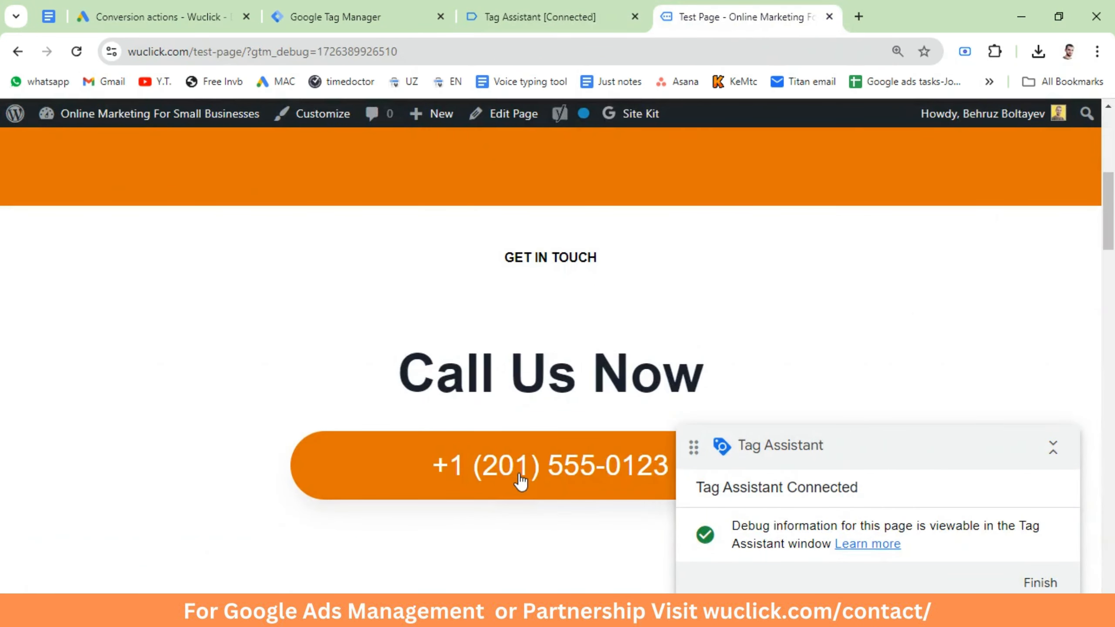
{"action": "left_click", "coordinate": [500, 13]}
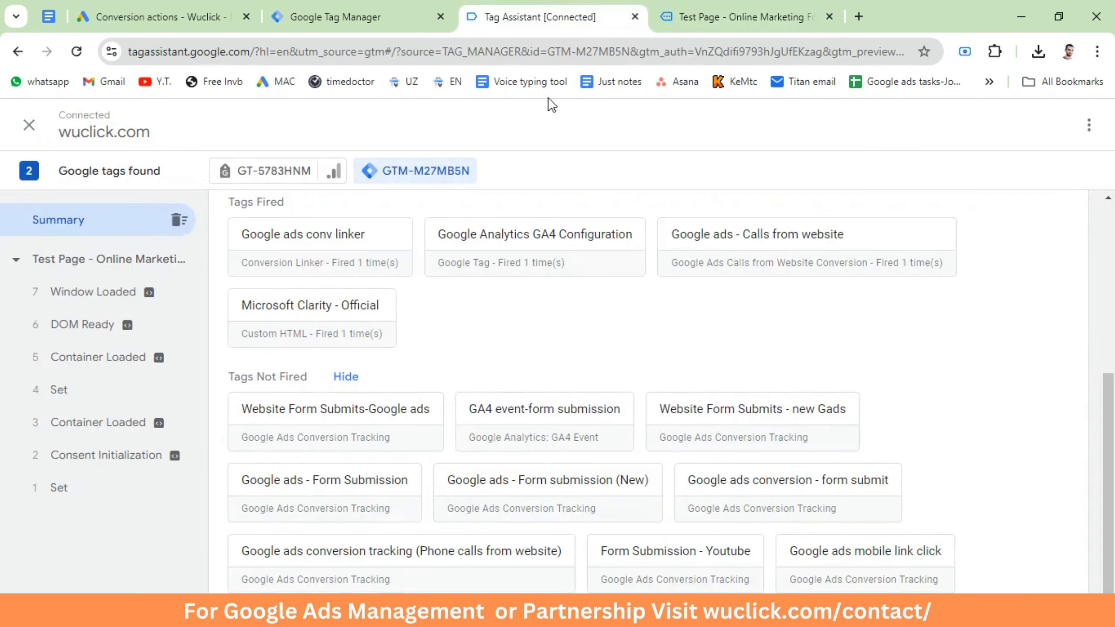
{"action": "left_click", "coordinate": [725, 17]}
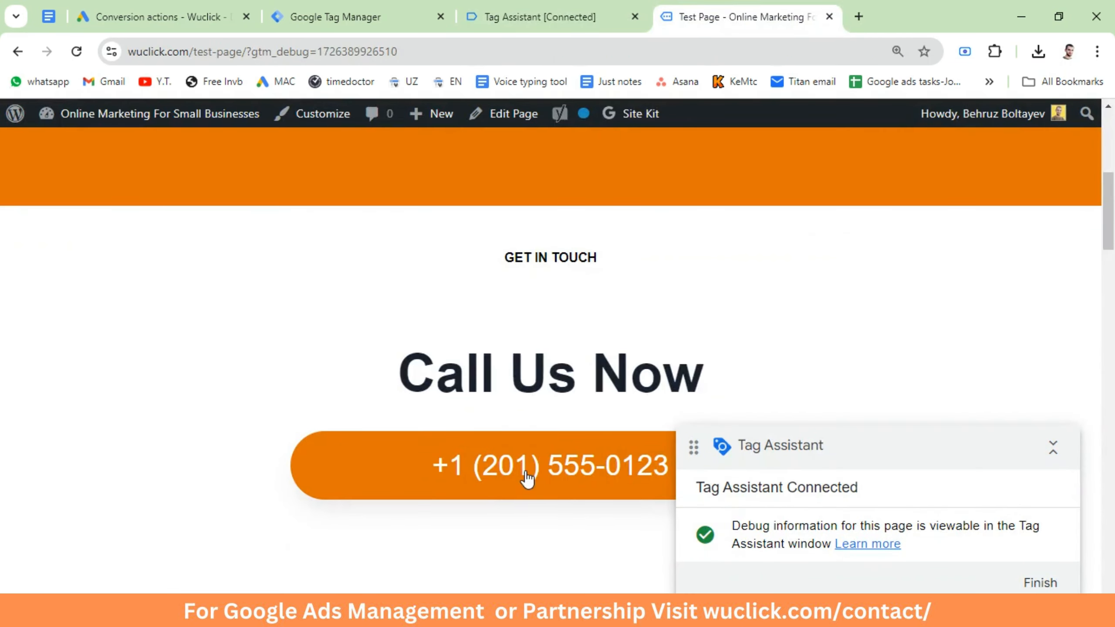
{"action": "left_click", "coordinate": [545, 17]}
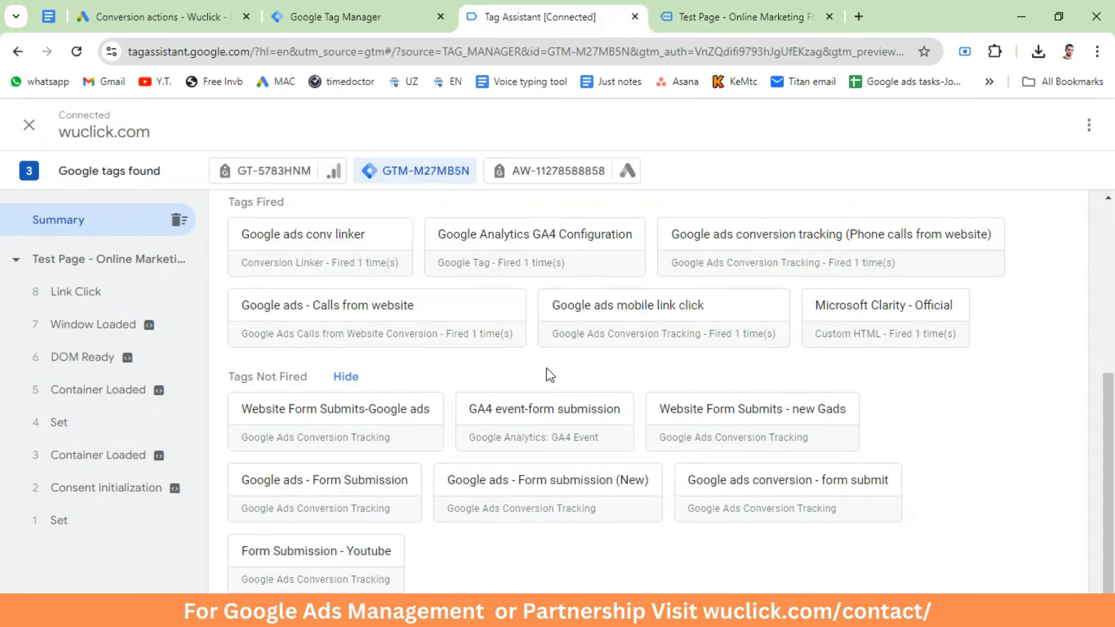
Step: Check "Google ads mobile link click" and "Google ads conversion tracking (Phone calls from website)" among the fired tags
{"action": "scroll", "coordinate": [504, 452], "scroll_direction": "up", "scroll_amount": 3}
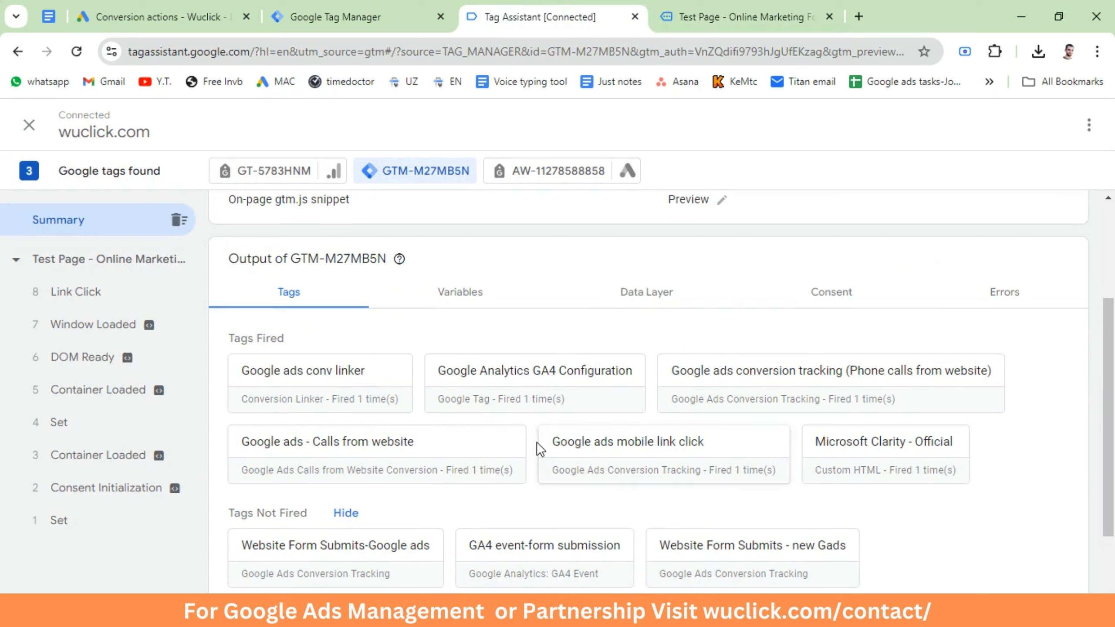
{"action": "left_click_drag", "start_coordinate": [591, 449], "coordinate": [746, 452]}
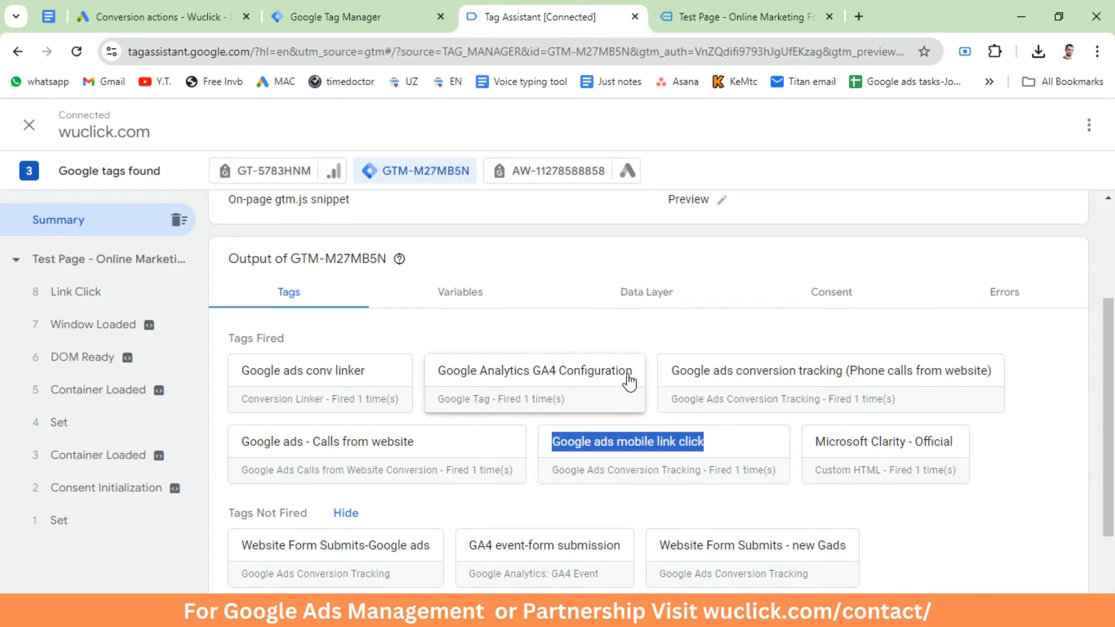
{"action": "left_click_drag", "start_coordinate": [674, 370], "coordinate": [998, 381]}
{"action": "left_click", "coordinate": [1016, 379]}
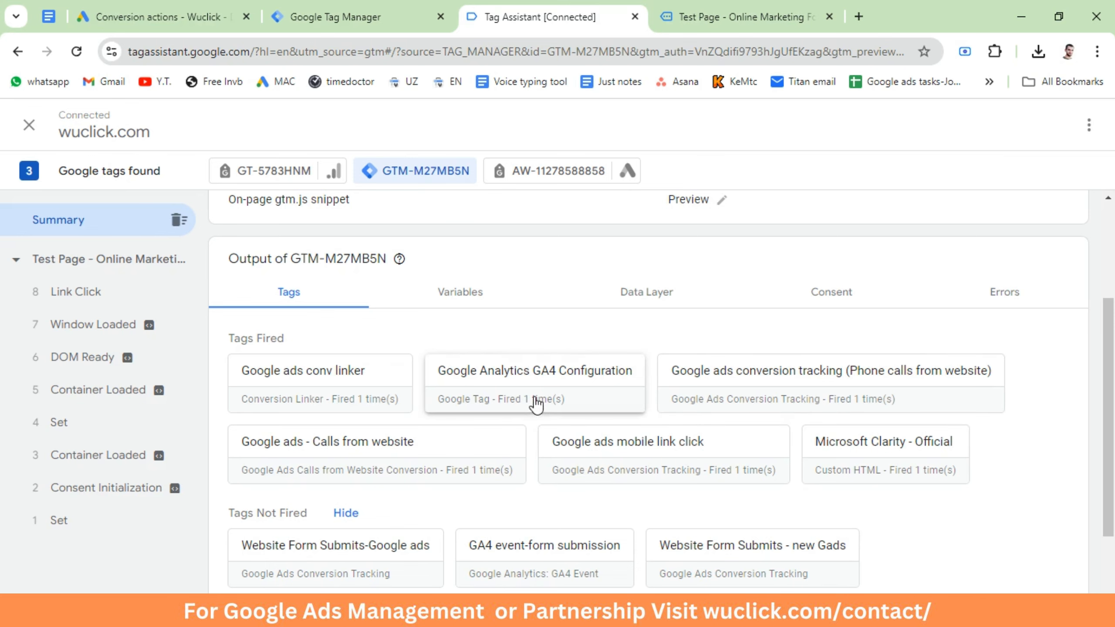
Step: Switch to Tag Manager and start a new user-defined variable of the type User-Provided Data
{"action": "left_click", "coordinate": [338, 13]}
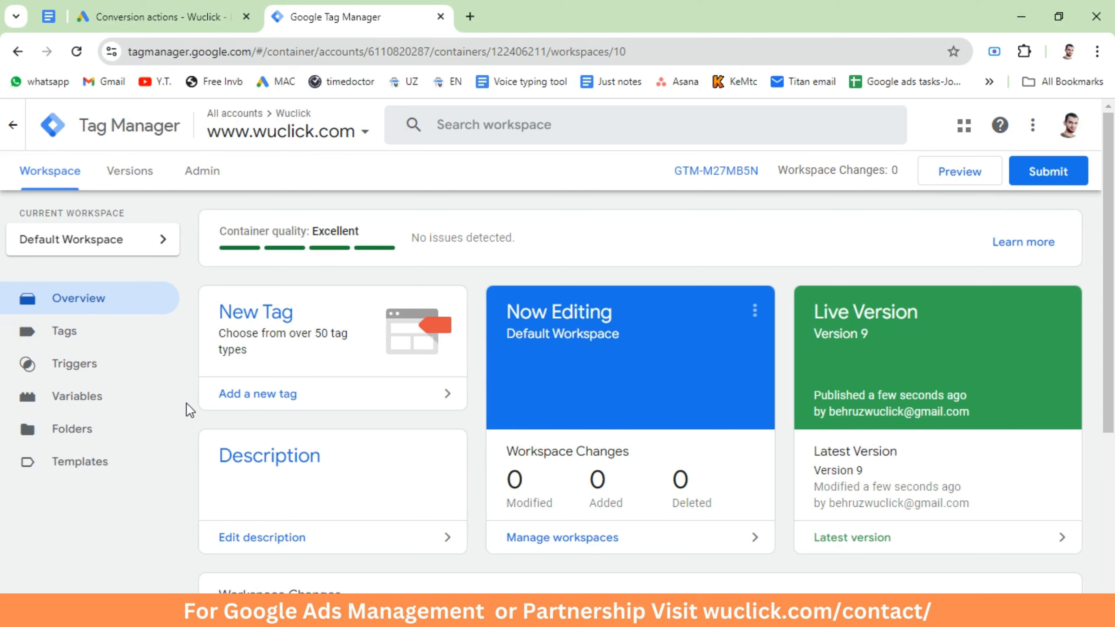
{"action": "left_click", "coordinate": [78, 398]}
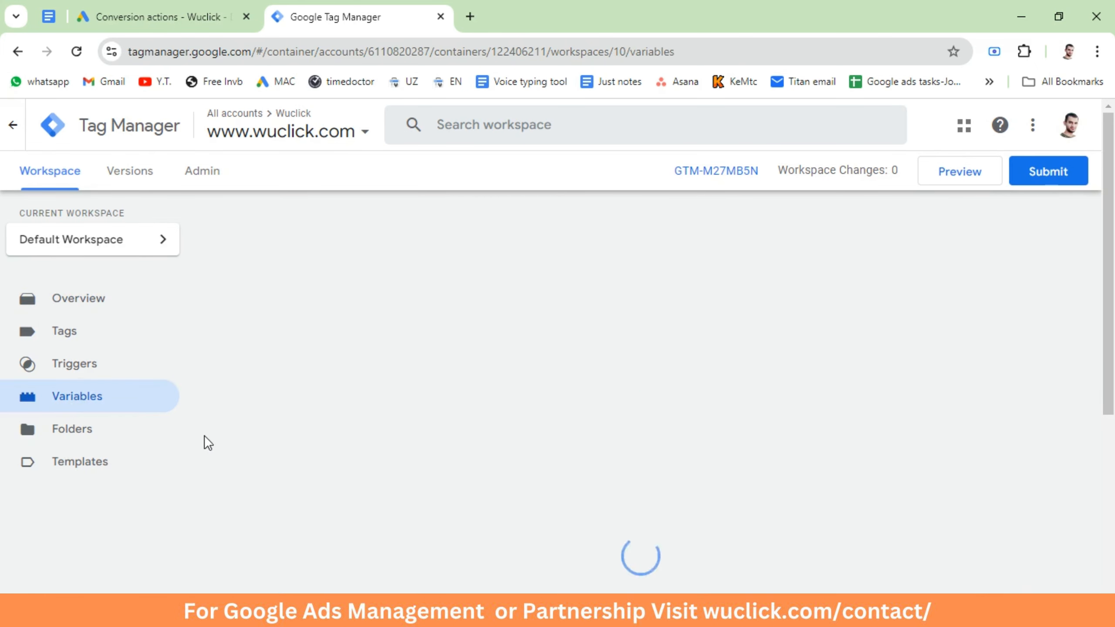
{"action": "scroll", "coordinate": [369, 477], "scroll_direction": "down", "scroll_amount": 5}
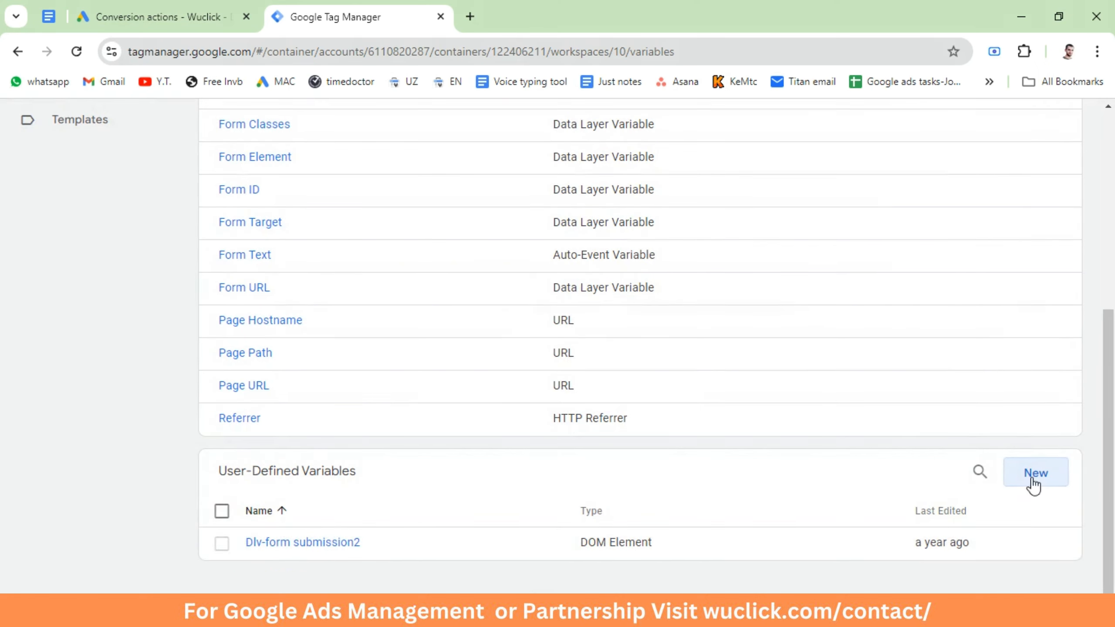
{"action": "left_click", "coordinate": [1037, 480]}
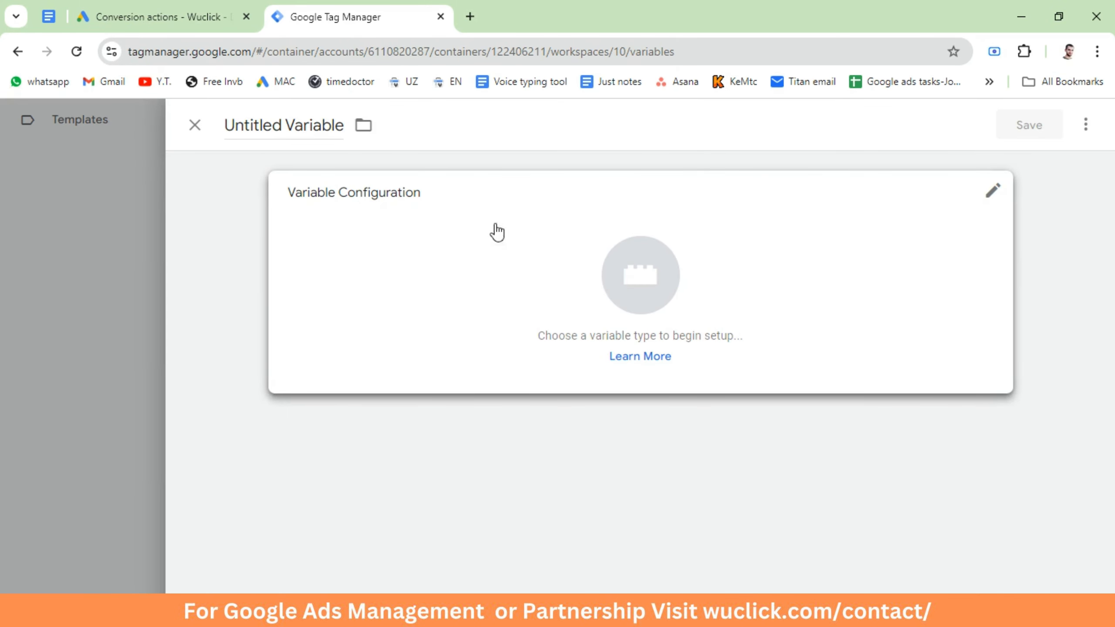
{"action": "left_click", "coordinate": [550, 275]}
{"action": "scroll", "coordinate": [729, 374], "scroll_direction": "down", "scroll_amount": 8}
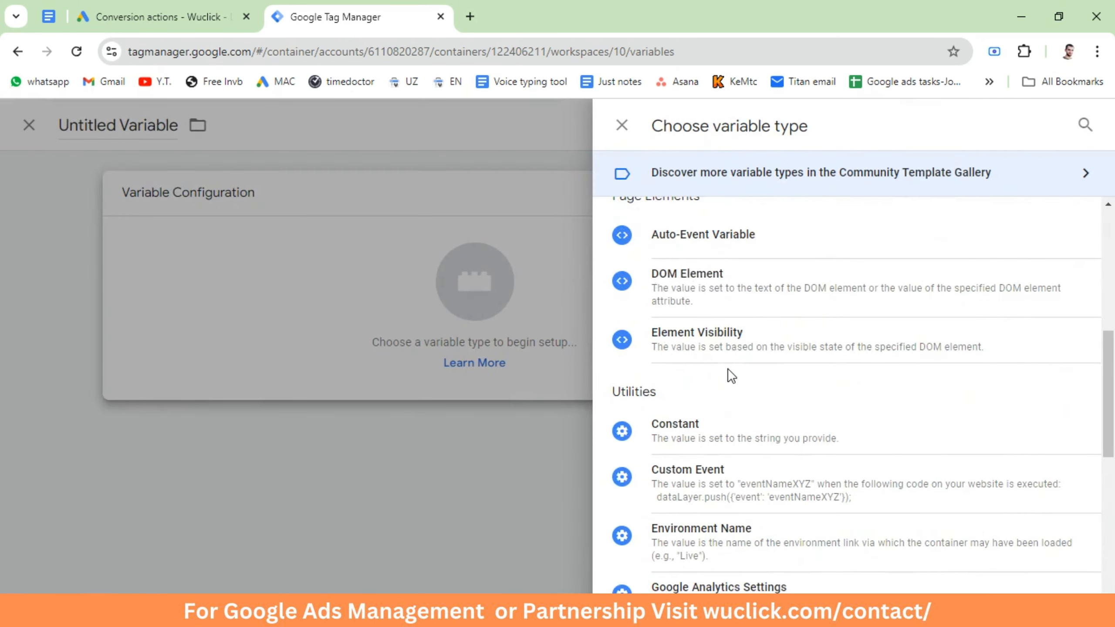
{"action": "scroll", "coordinate": [727, 377], "scroll_direction": "down", "scroll_amount": 5}
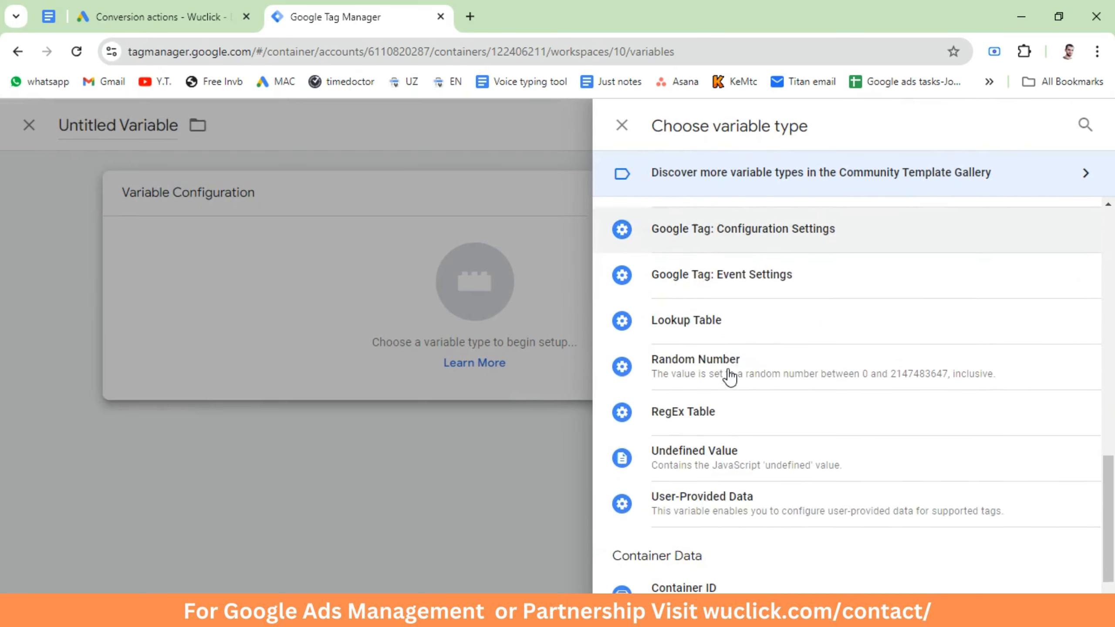
{"action": "left_click", "coordinate": [1085, 124]}
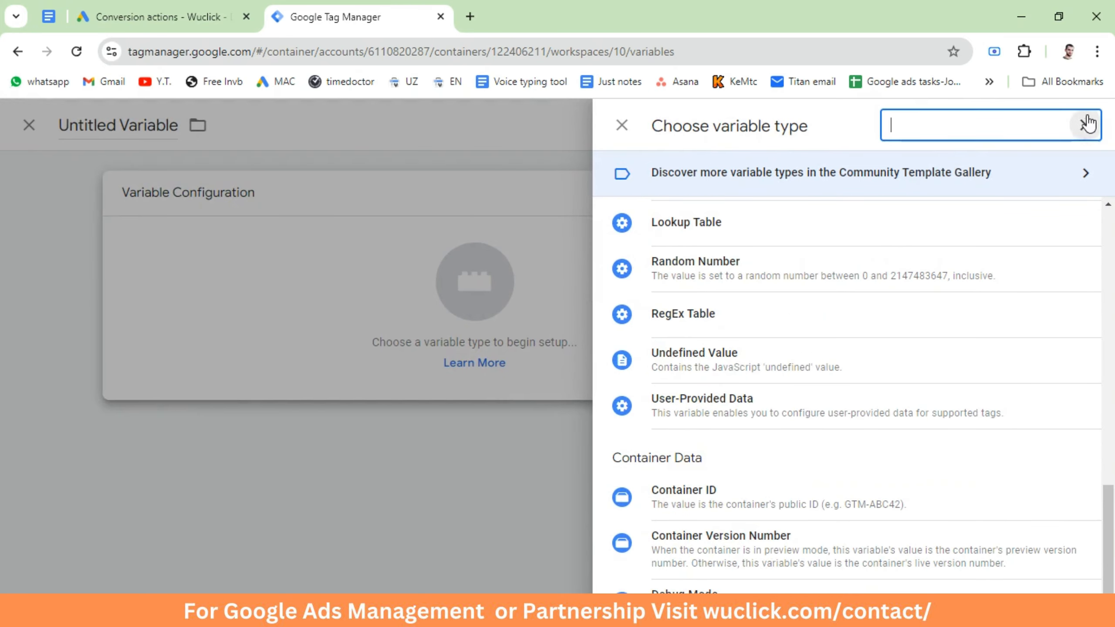
{"action": "type", "text": "user"}
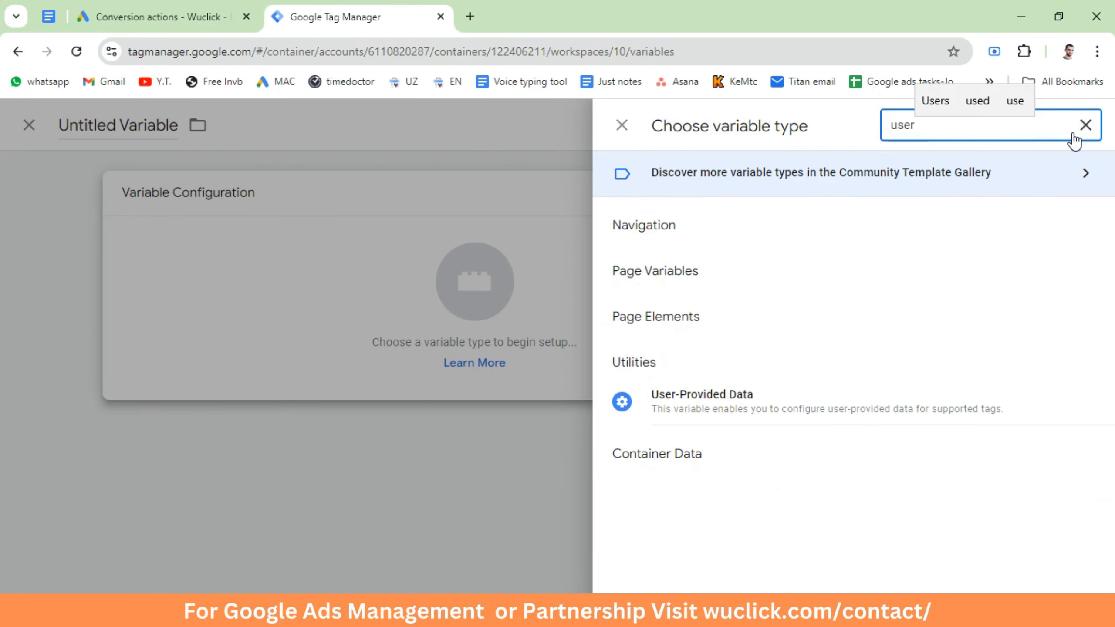
{"action": "left_click", "coordinate": [732, 397]}
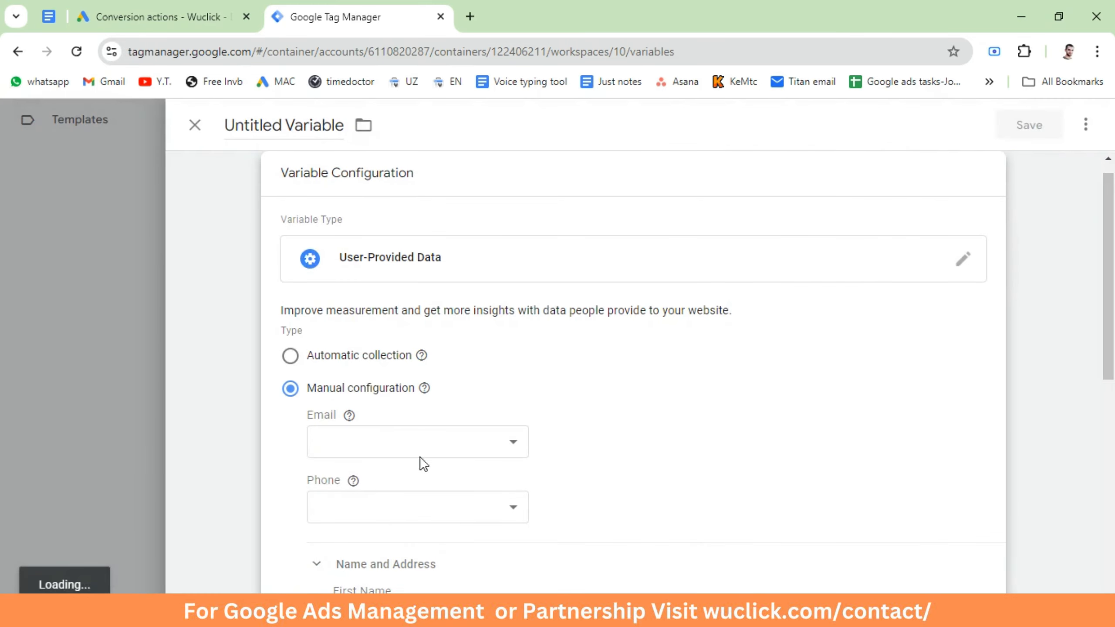
Step: Set the variable to Automatic collection, name it "User provided data (Automatic)" and save it
{"action": "left_click", "coordinate": [290, 356]}
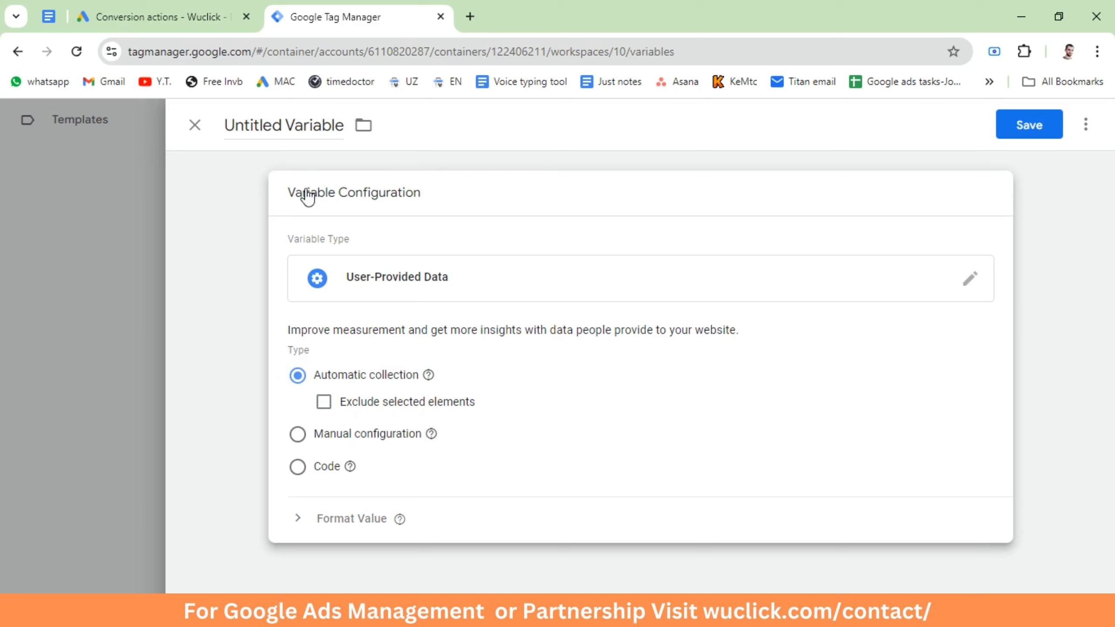
{"action": "left_click", "coordinate": [286, 127]}
{"action": "type", "text": "U"}
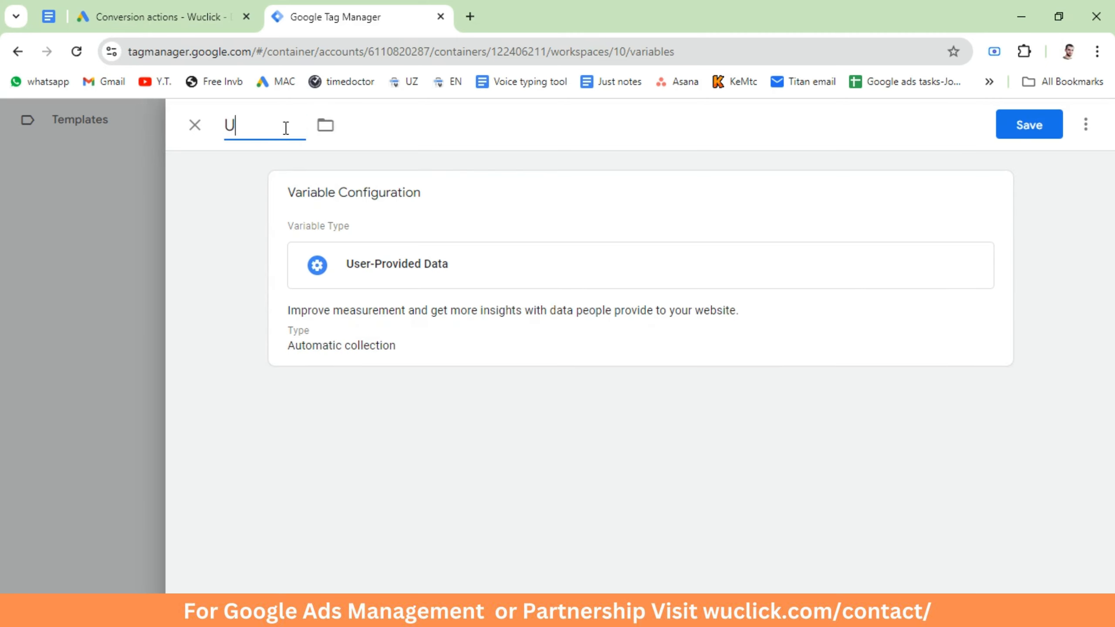
{"action": "type", "text": "ser provi"}
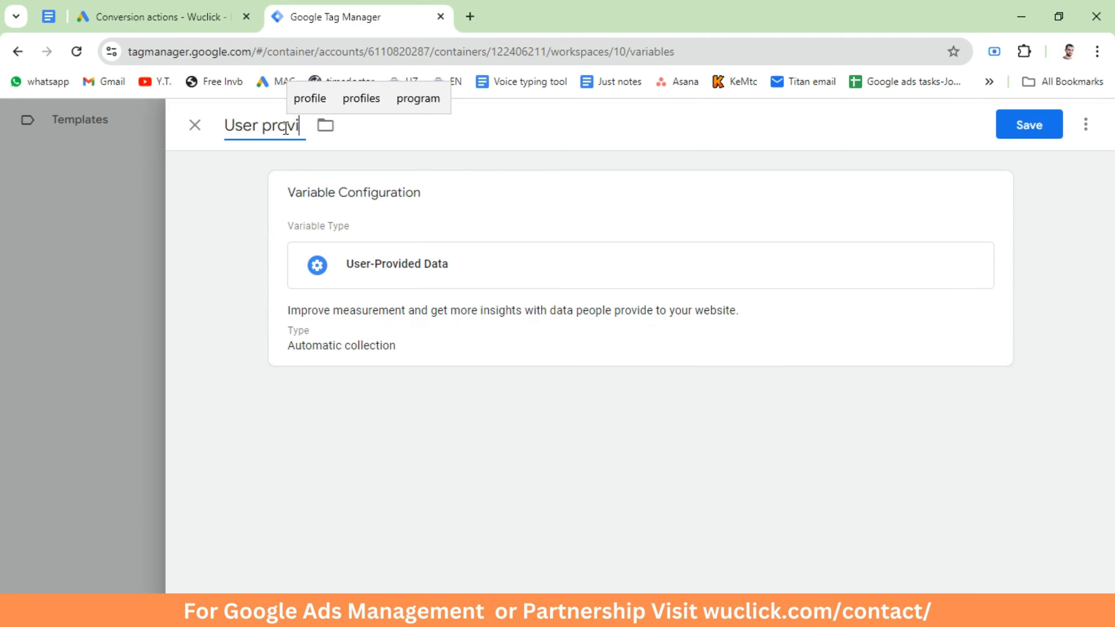
{"action": "type", "text": "ded data ()"}
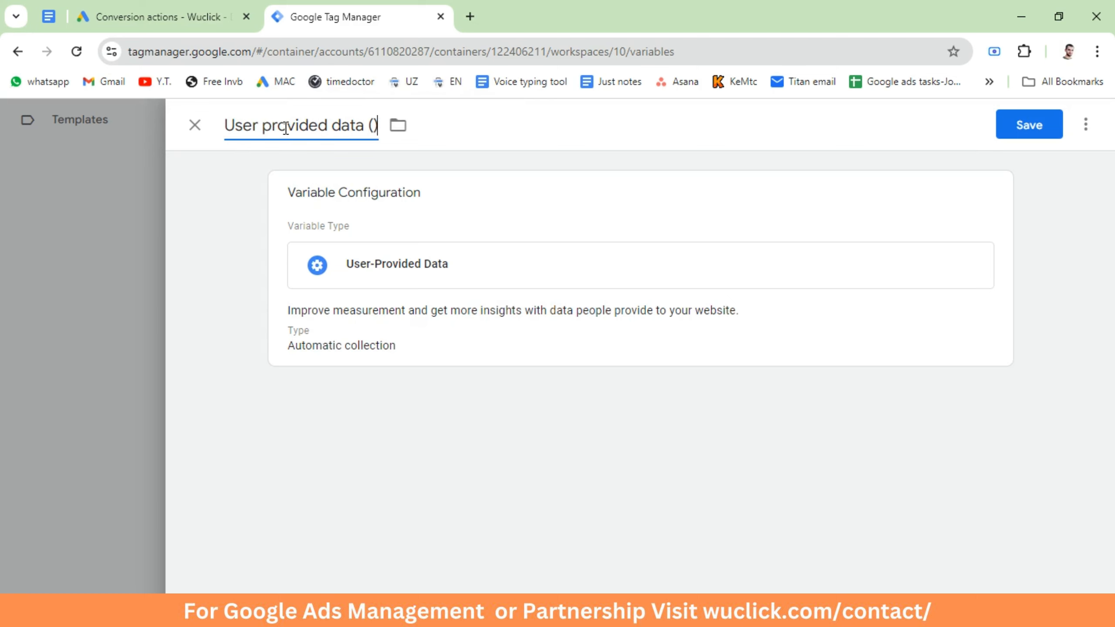
{"action": "type", "text": "Automatic"}
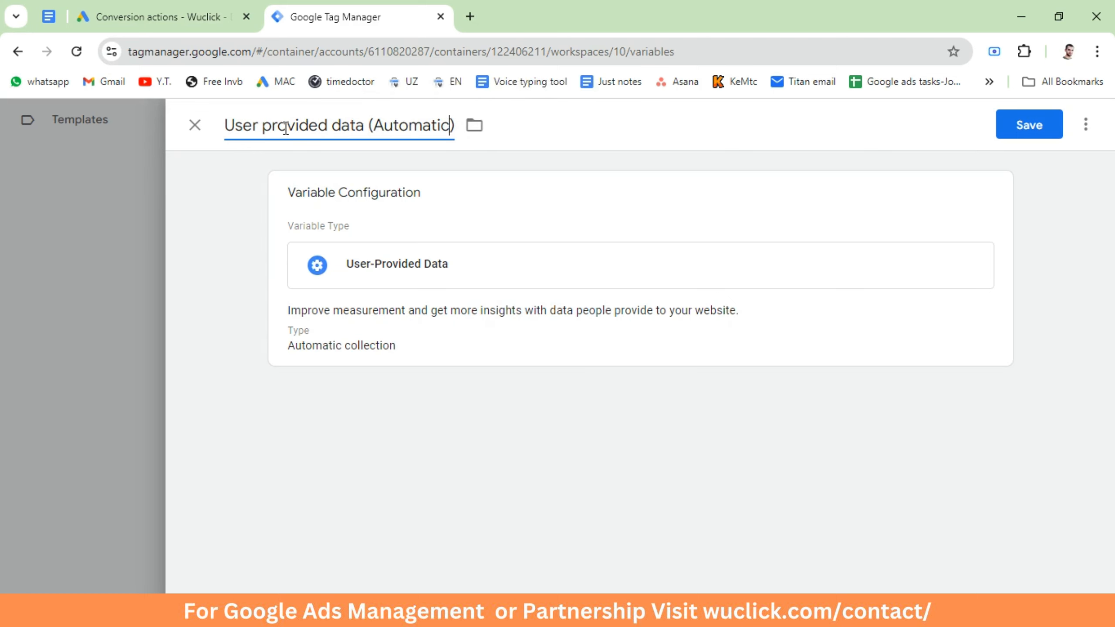
{"action": "left_click", "coordinate": [1029, 126]}
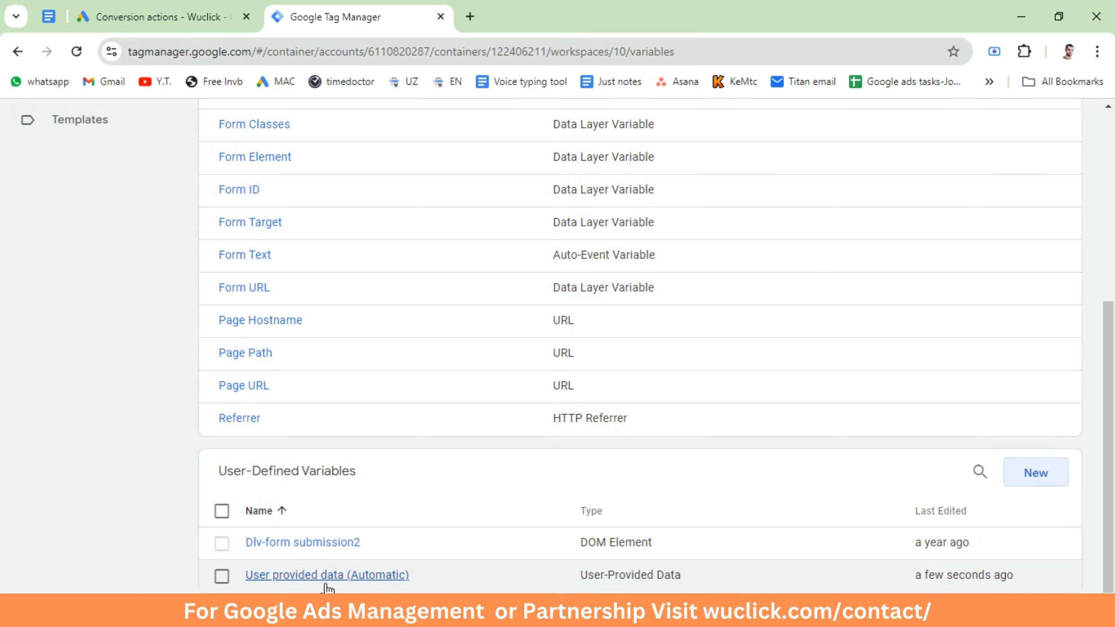
Step: Include user-provided data in the "Google ads mobile link click" tag using the variable "User provided data (Automatic)" and save the tag
{"action": "scroll", "coordinate": [378, 571], "scroll_direction": "up", "scroll_amount": 8}
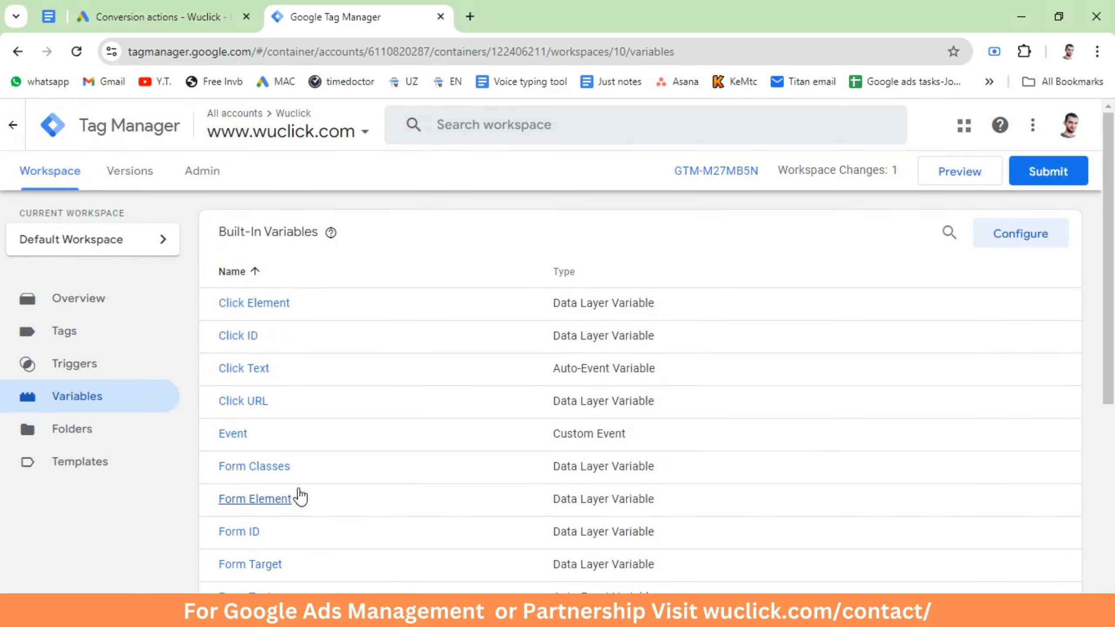
{"action": "left_click", "coordinate": [65, 332]}
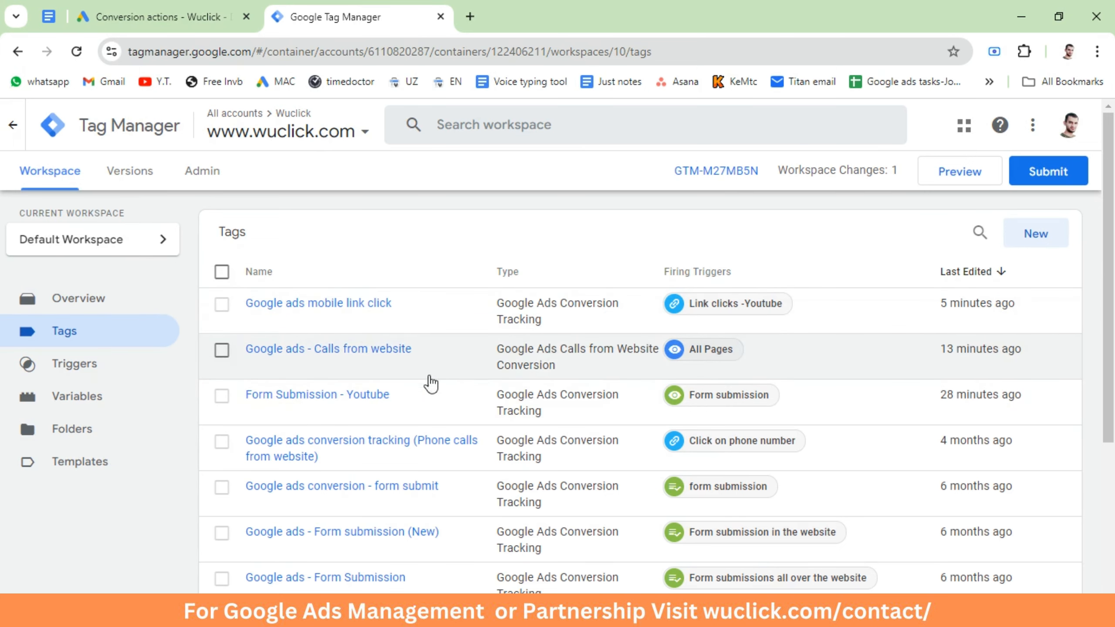
{"action": "left_click", "coordinate": [424, 320]}
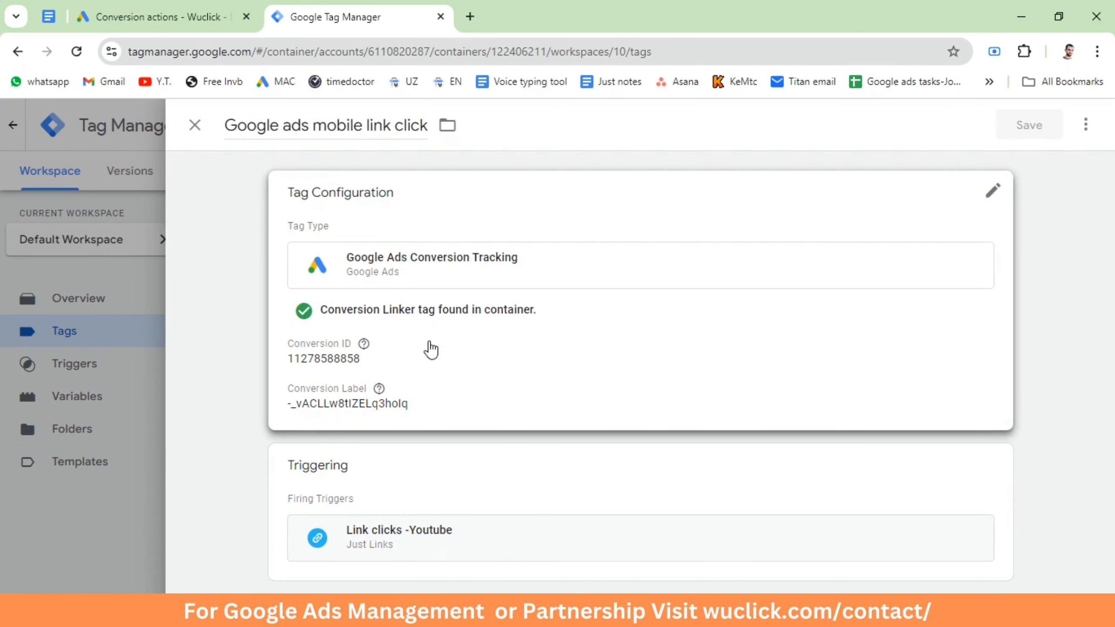
{"action": "left_click", "coordinate": [431, 350]}
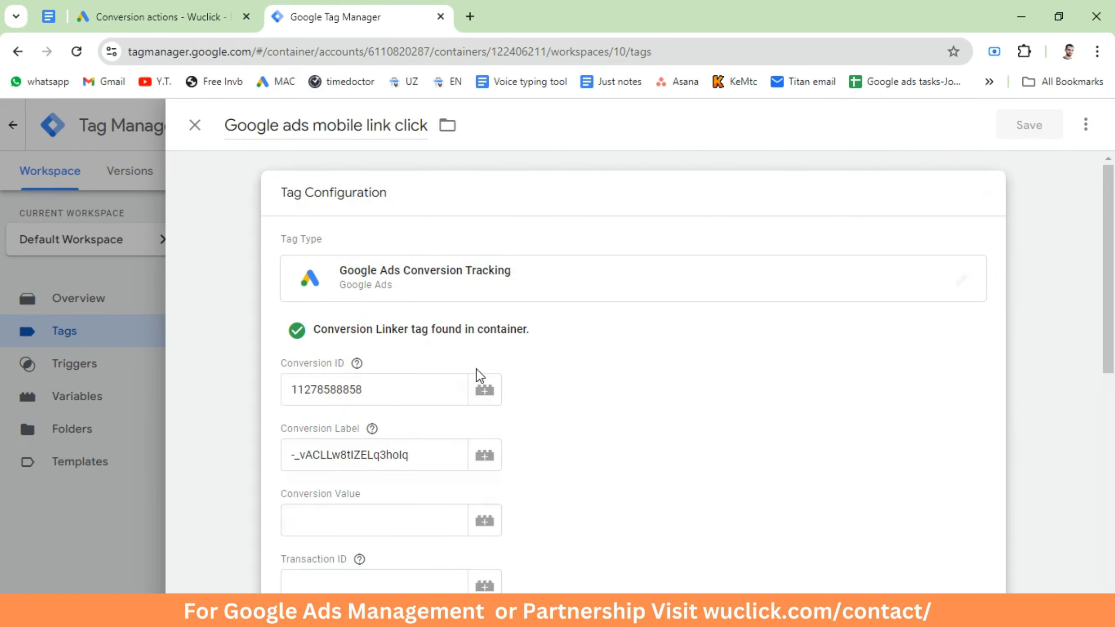
{"action": "scroll", "coordinate": [439, 369], "scroll_direction": "down", "scroll_amount": 8}
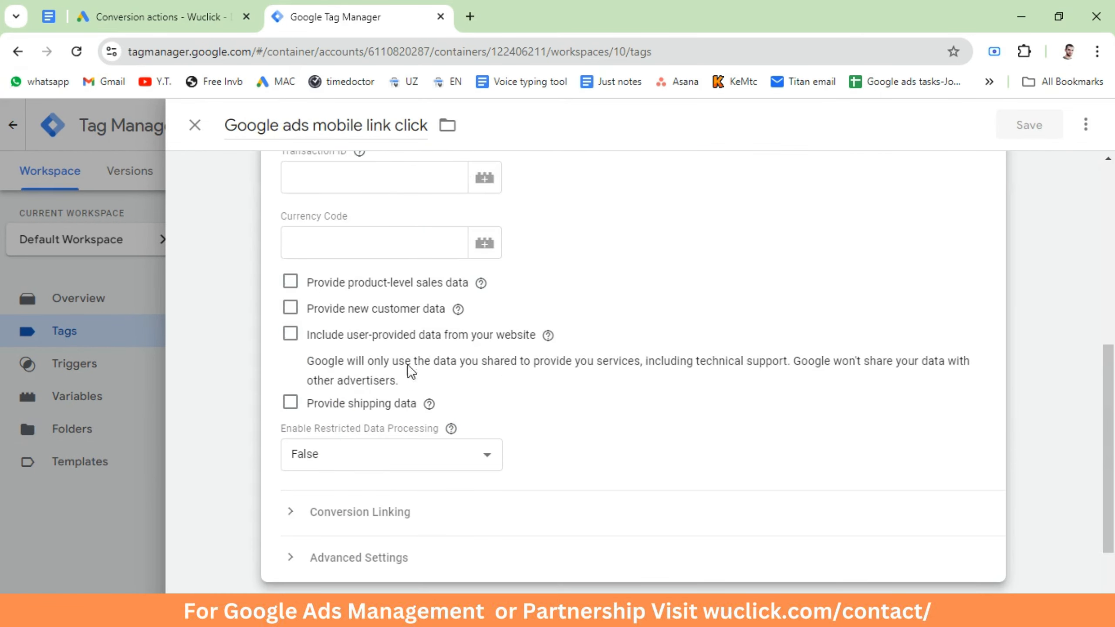
{"action": "left_click", "coordinate": [290, 334]}
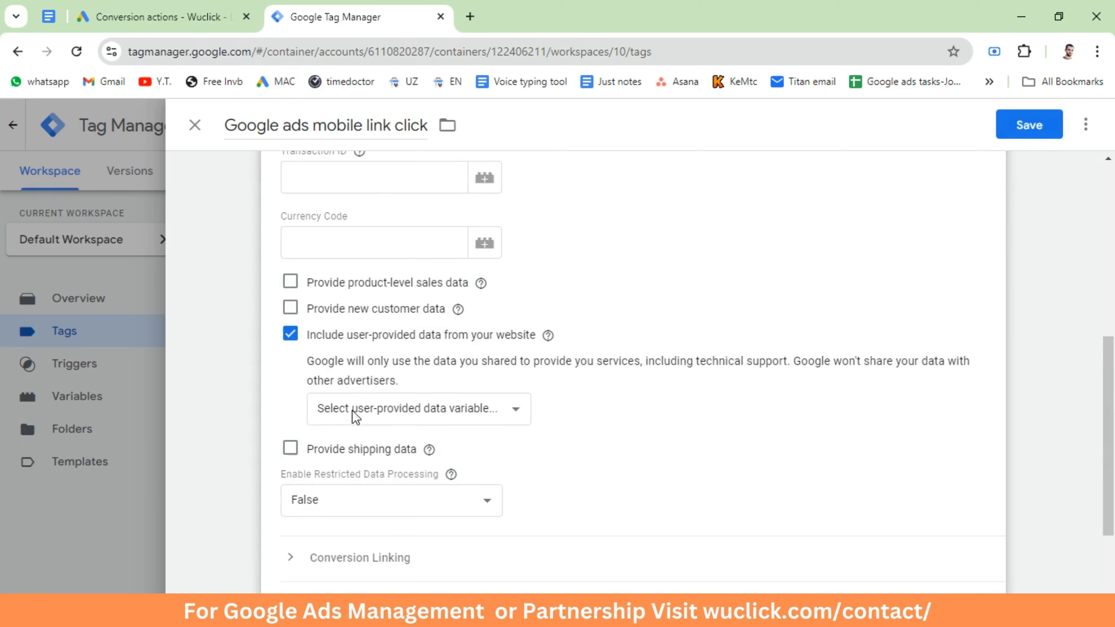
{"action": "left_click", "coordinate": [370, 413]}
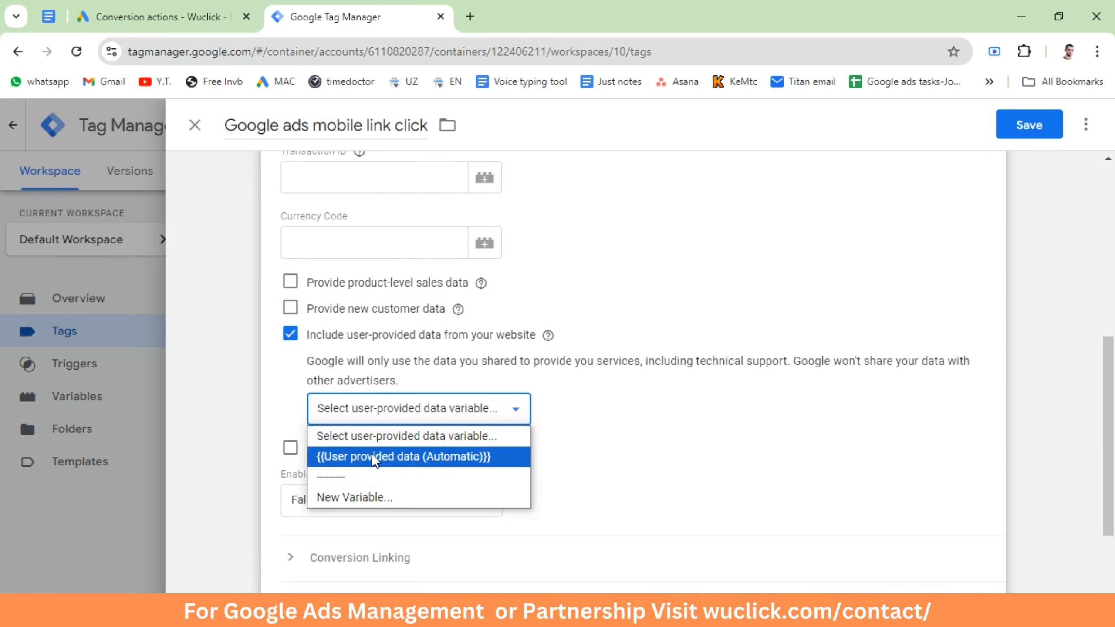
{"action": "left_click", "coordinate": [371, 456]}
{"action": "left_click", "coordinate": [1029, 131]}
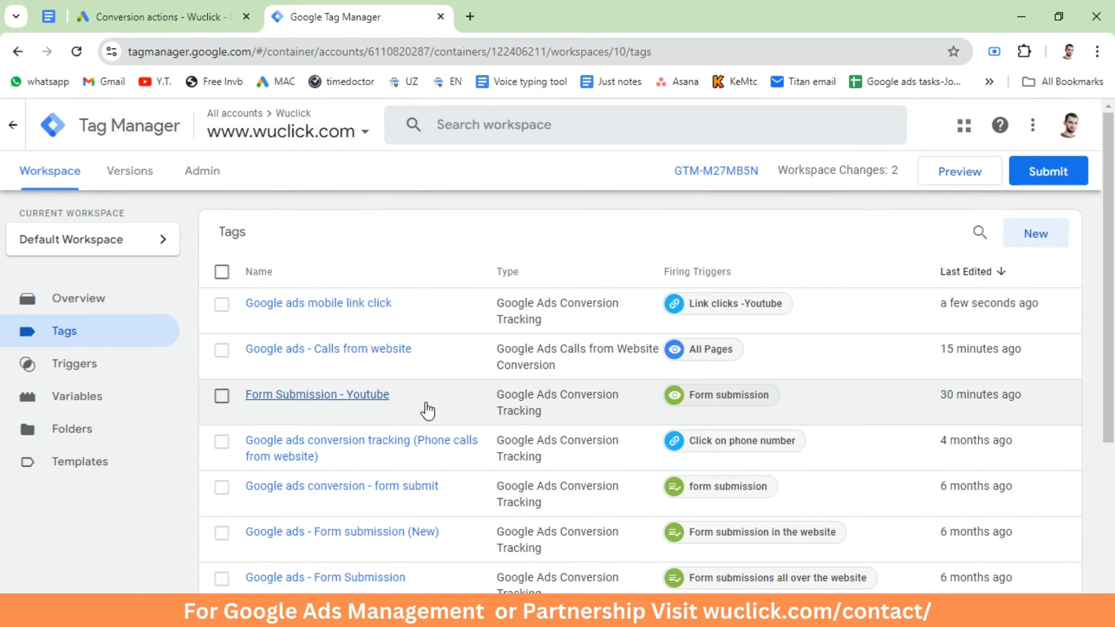
Step: Include user-provided data in the "Form Submission - Youtube" tag with the variable "User provided data (Automatic)" and save it
{"action": "left_click", "coordinate": [410, 402]}
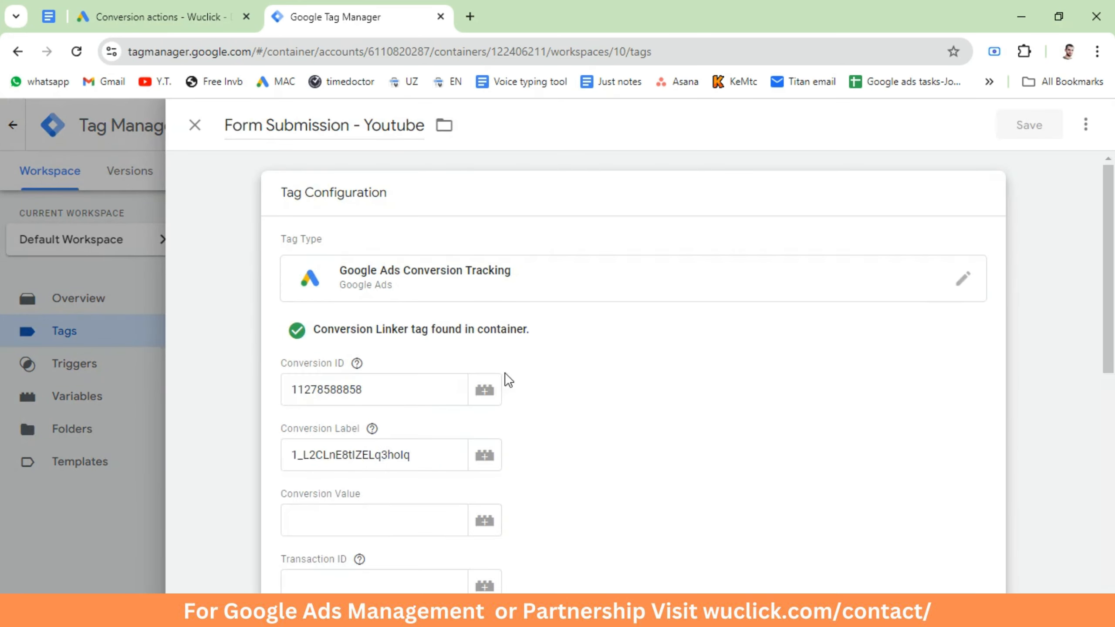
{"action": "scroll", "coordinate": [429, 428], "scroll_direction": "down", "scroll_amount": 5}
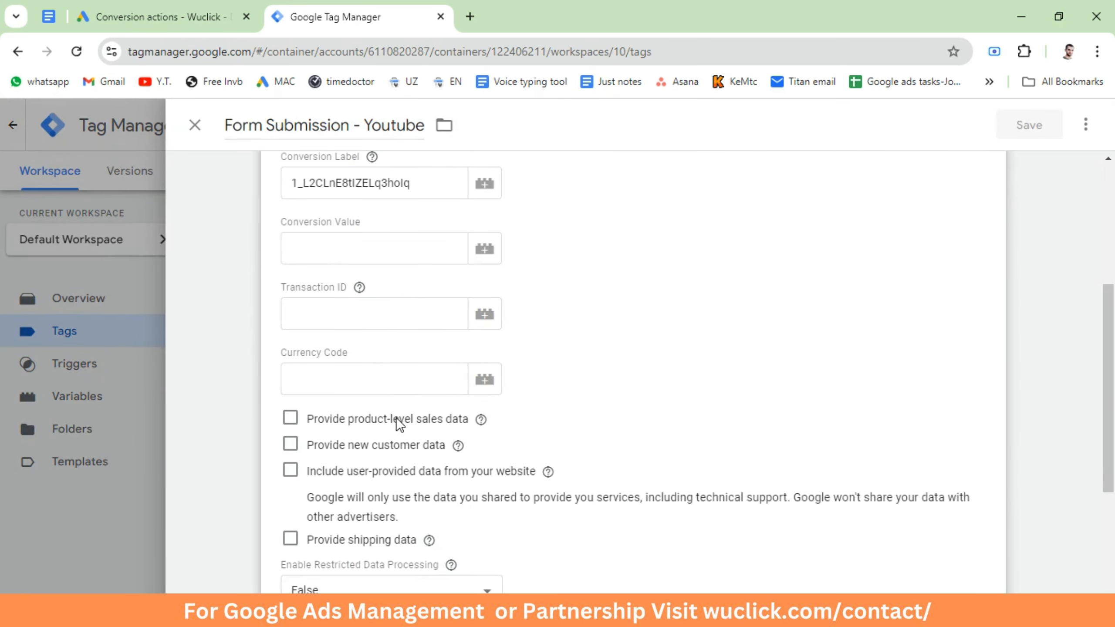
{"action": "left_click", "coordinate": [290, 472]}
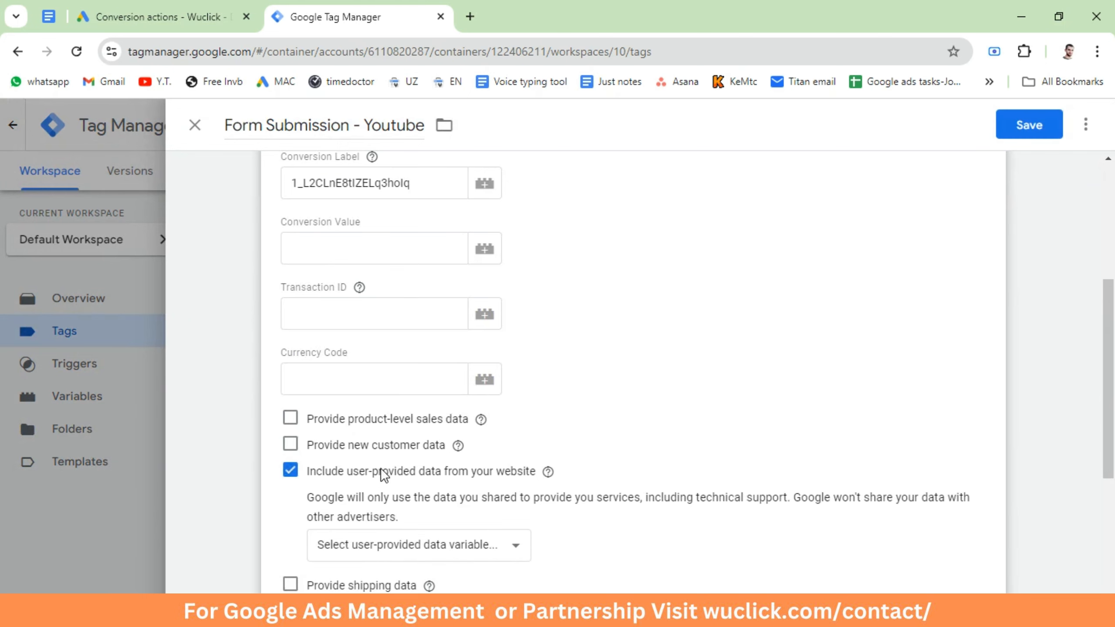
{"action": "scroll", "coordinate": [379, 431], "scroll_direction": "down", "scroll_amount": 3}
{"action": "left_click", "coordinate": [369, 411]}
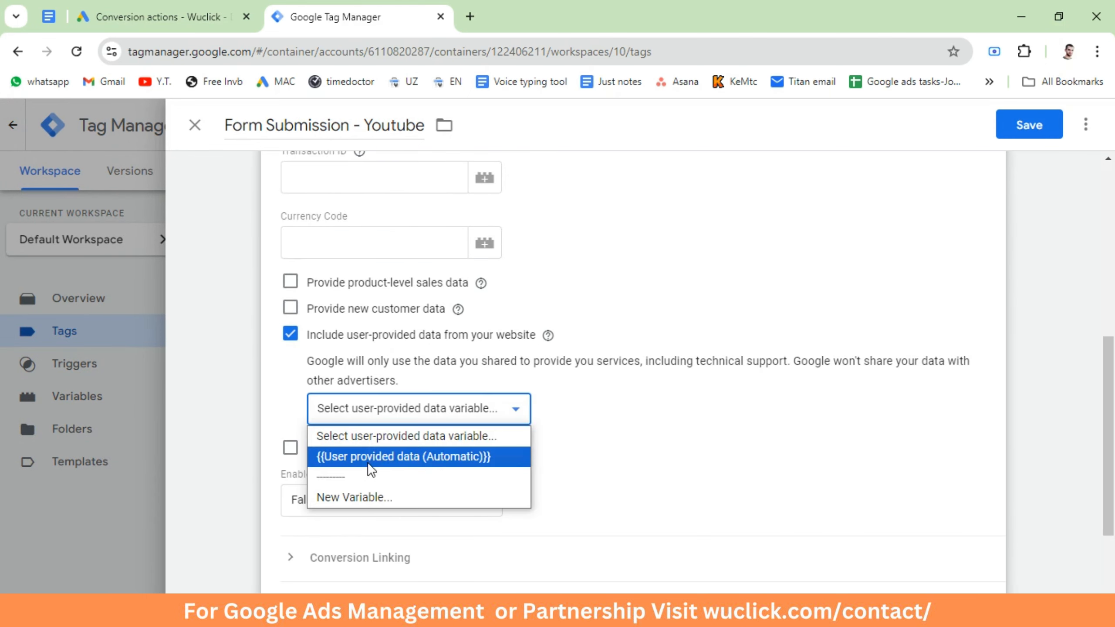
{"action": "left_click", "coordinate": [381, 456]}
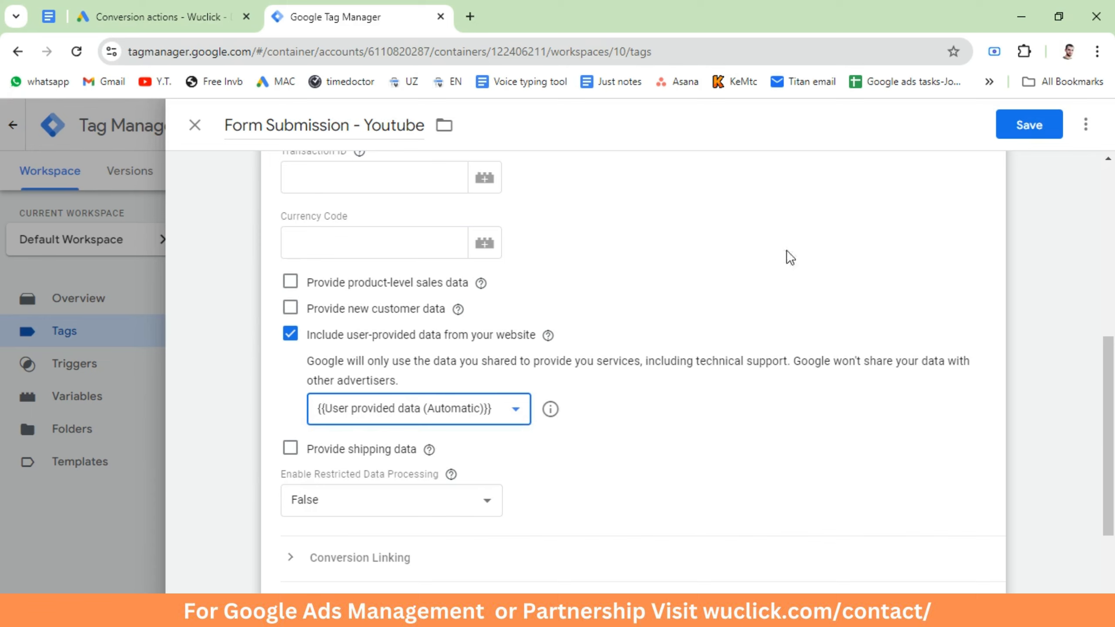
{"action": "left_click", "coordinate": [1022, 124]}
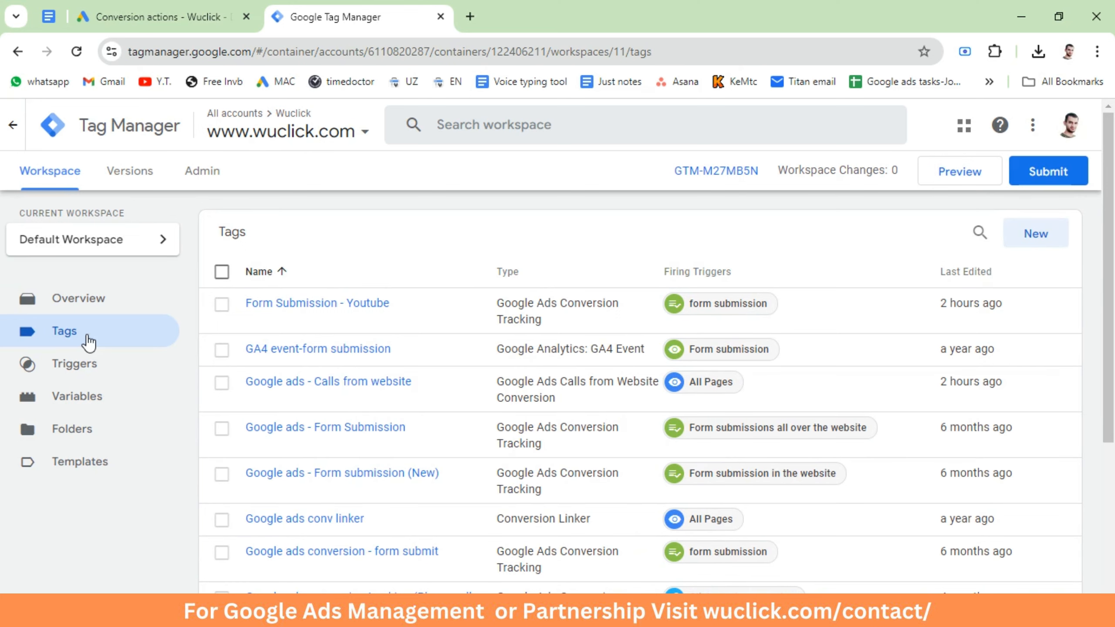
Step: Switch to Google Ads and open the Enhanced conversions section in the account's conversion settings
{"action": "left_click", "coordinate": [143, 14]}
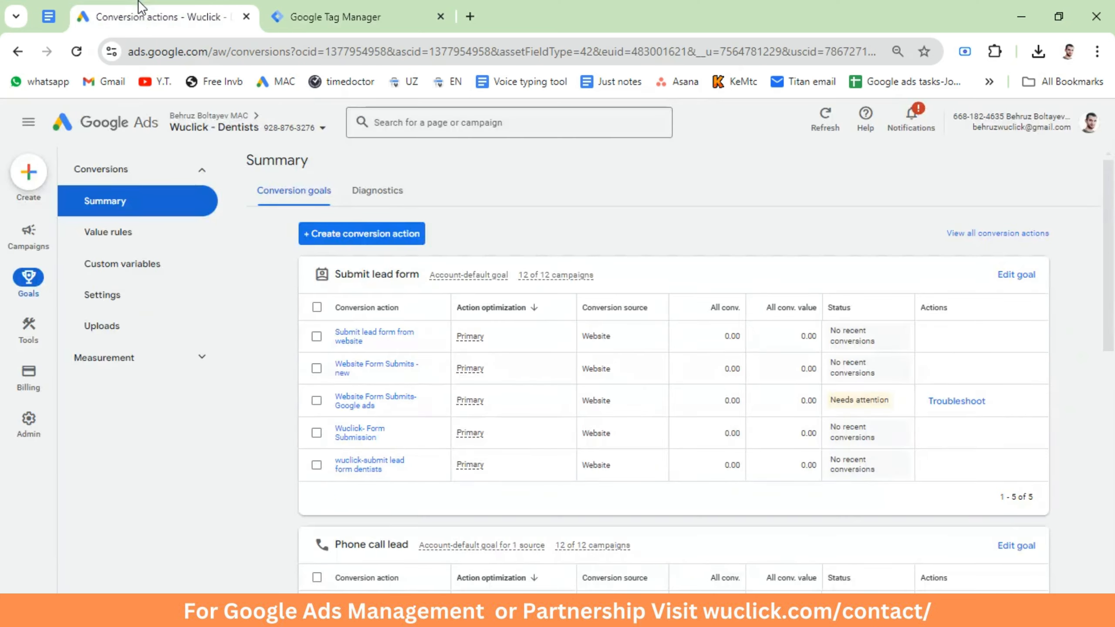
{"action": "left_click", "coordinate": [110, 303]}
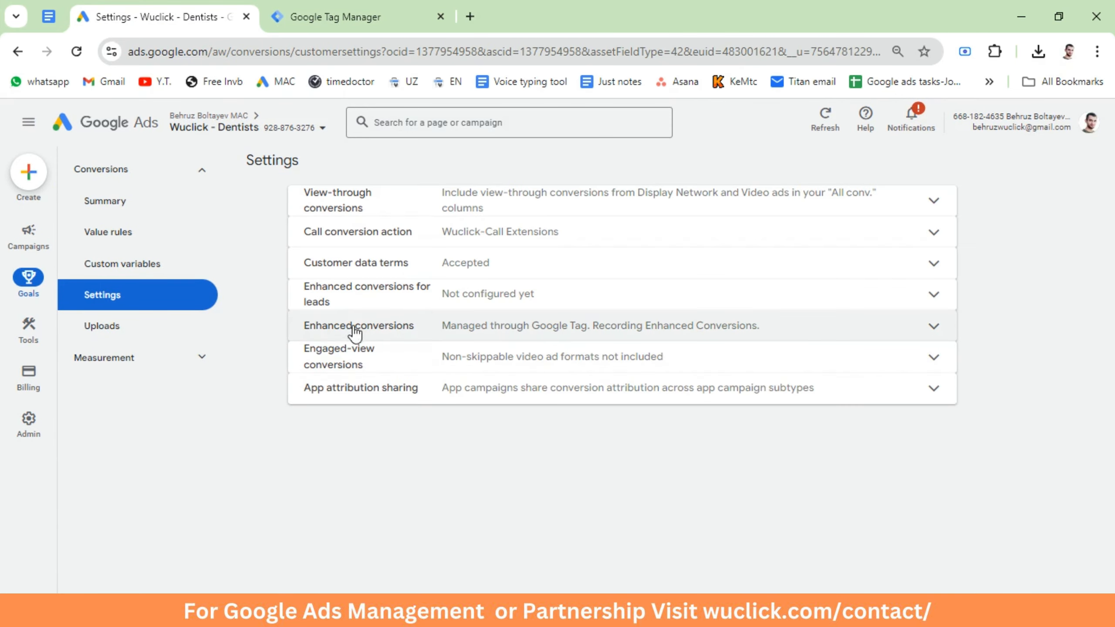
{"action": "left_click", "coordinate": [355, 337]}
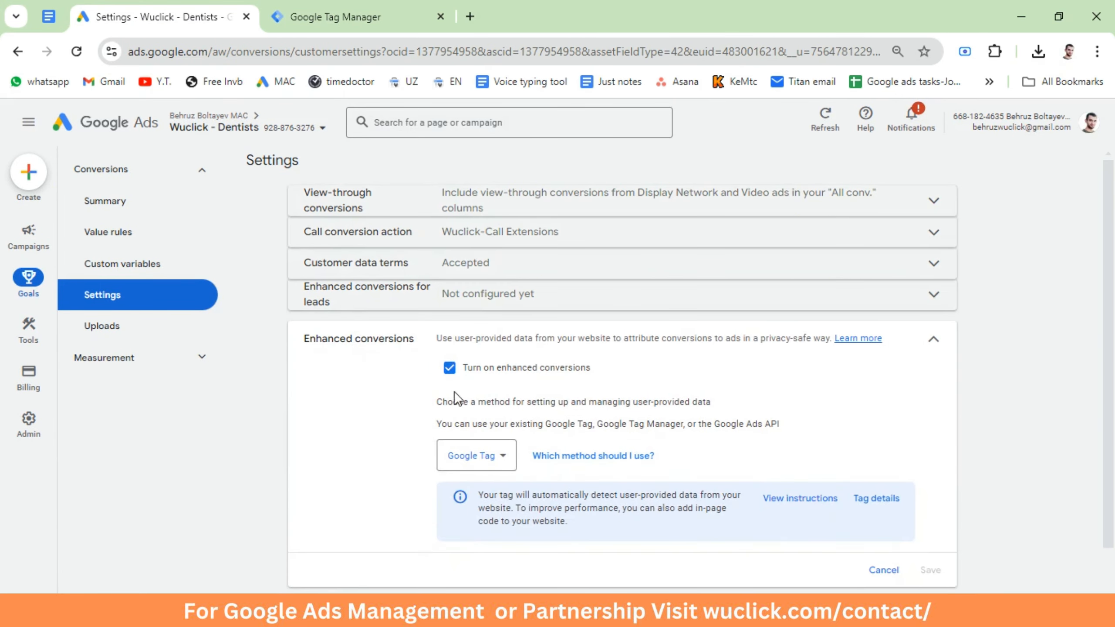
Step: Try Google Tag Manager as the method for enhanced conversions and discard the change
{"action": "left_click", "coordinate": [449, 369]}
{"action": "left_click", "coordinate": [450, 369]}
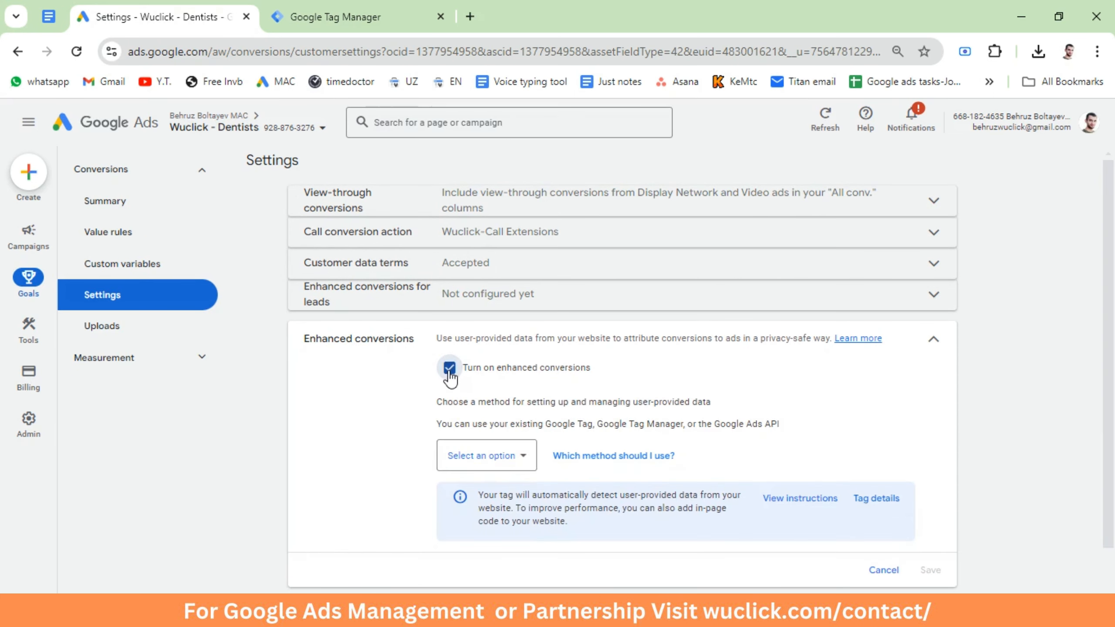
{"action": "left_click", "coordinate": [485, 457]}
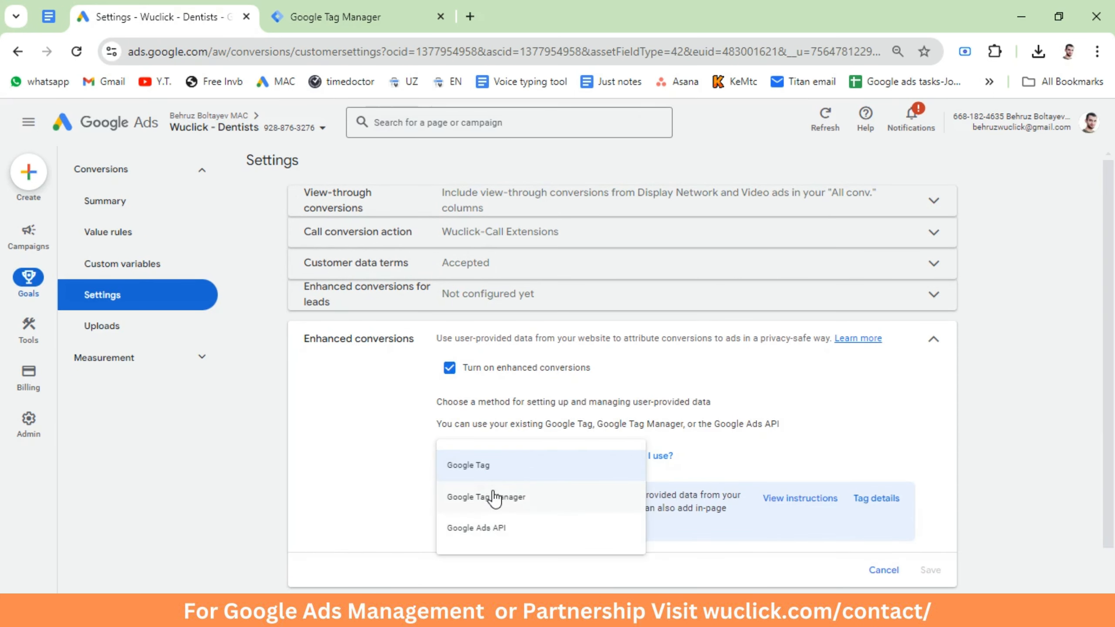
{"action": "left_click", "coordinate": [489, 498]}
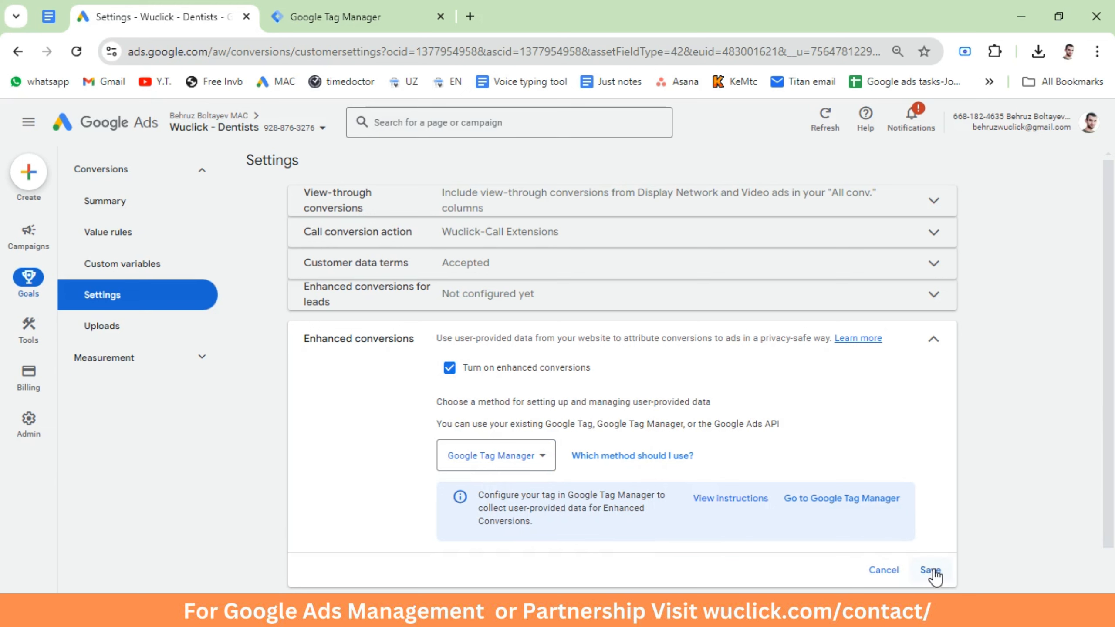
{"action": "left_click", "coordinate": [879, 575]}
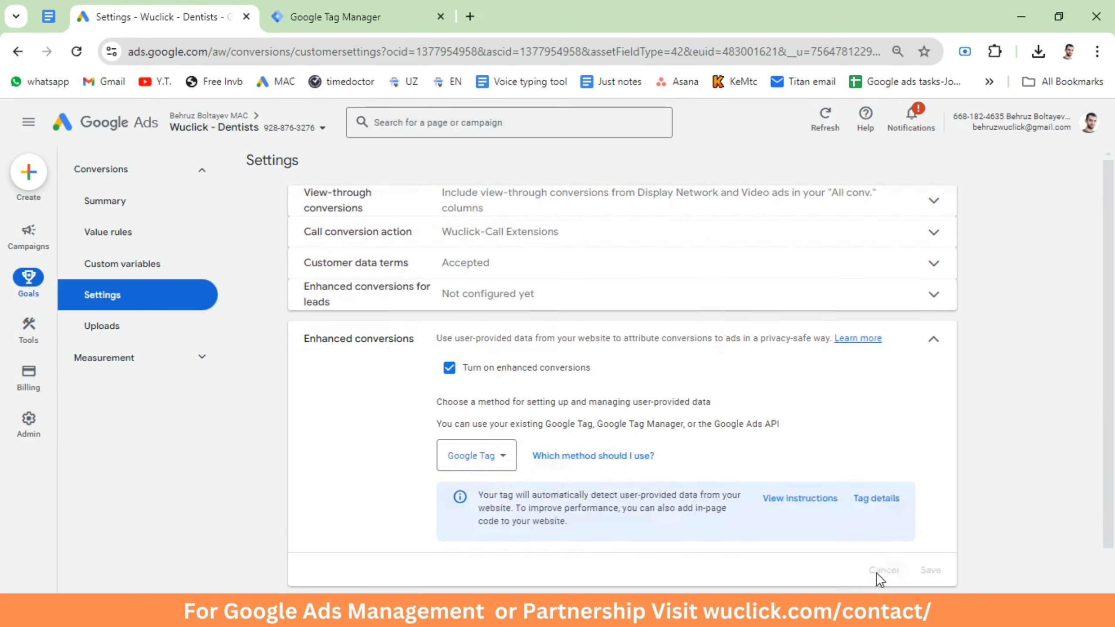
Step: Open the settings of the "Form Submit - Youtube" conversion action, check its enhanced conversions option and close the settings
{"action": "left_click", "coordinate": [113, 202]}
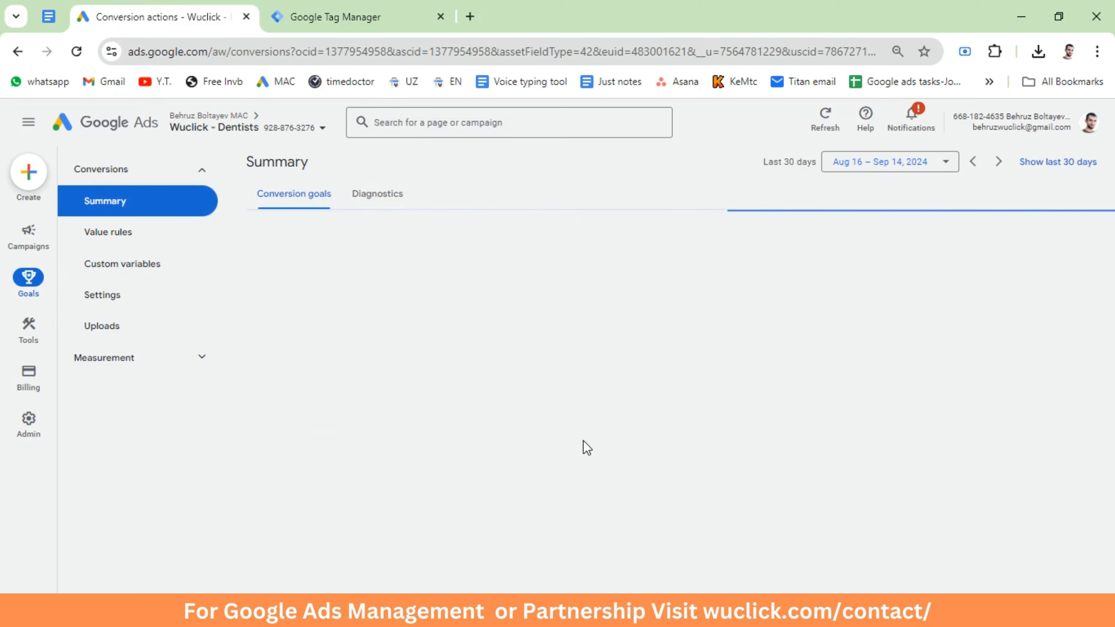
{"action": "key", "text": "ctrl+f"}
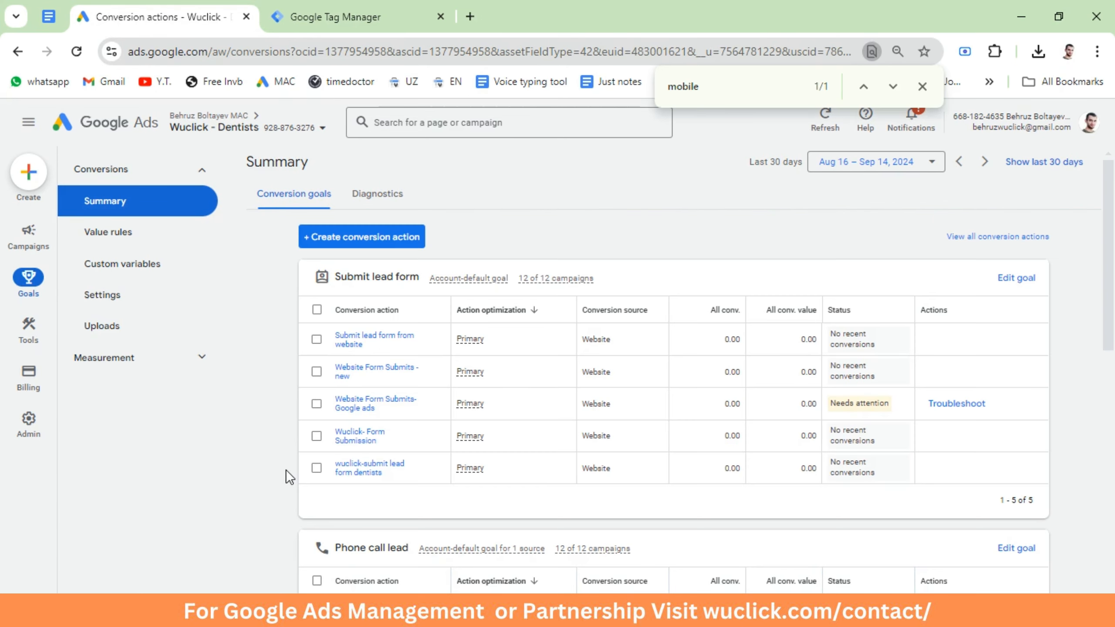
{"action": "scroll", "coordinate": [286, 470], "scroll_direction": "down", "scroll_amount": 10}
{"action": "left_click", "coordinate": [368, 306]}
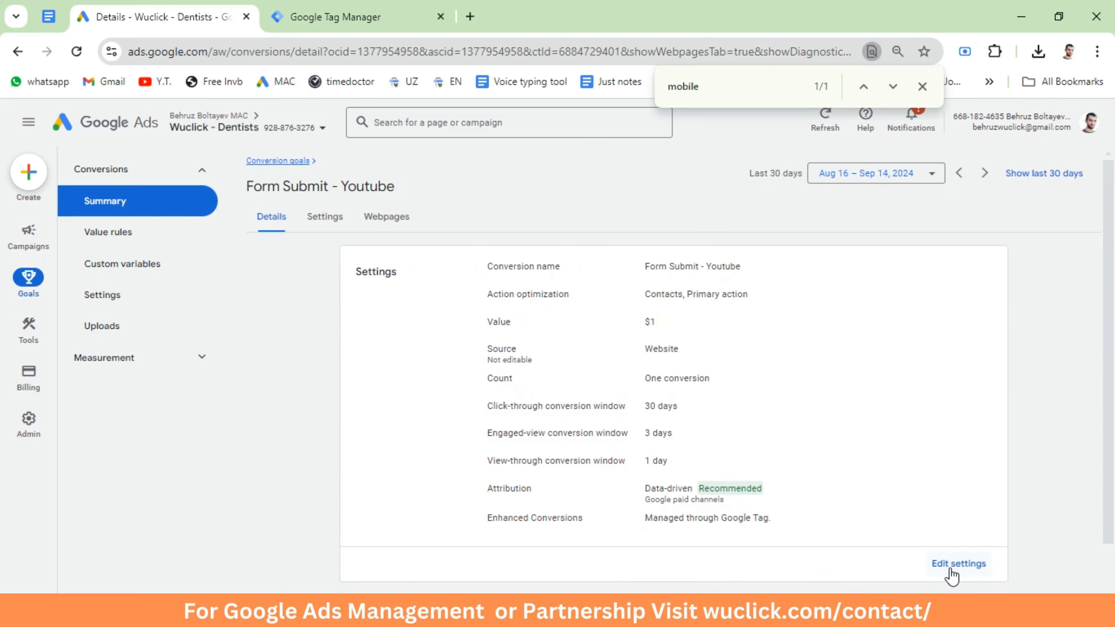
{"action": "left_click", "coordinate": [950, 569]}
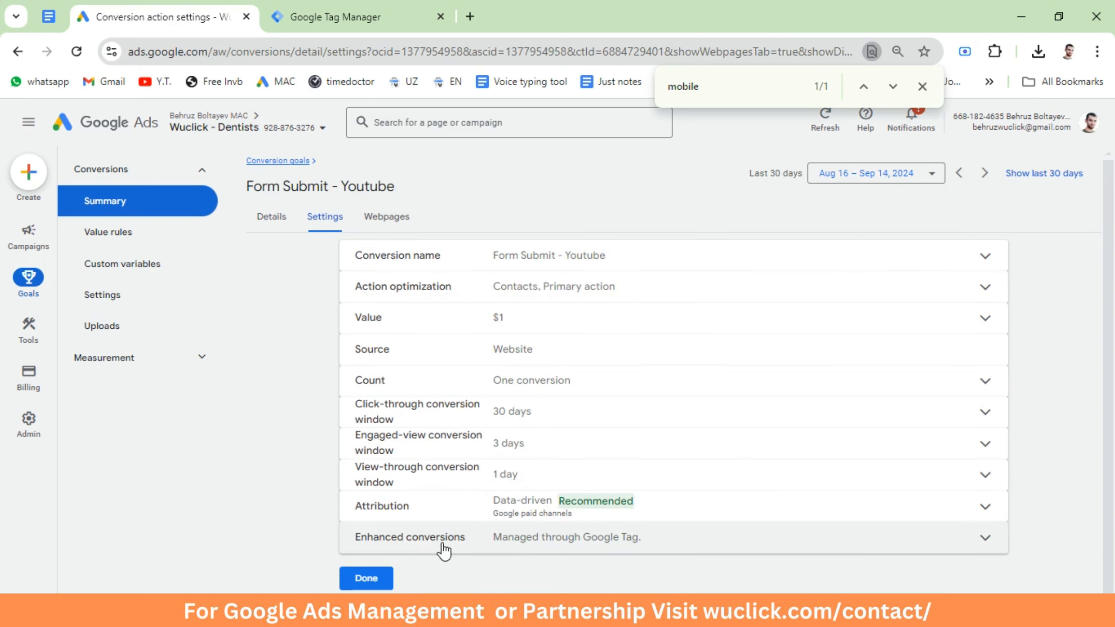
{"action": "left_click", "coordinate": [523, 545]}
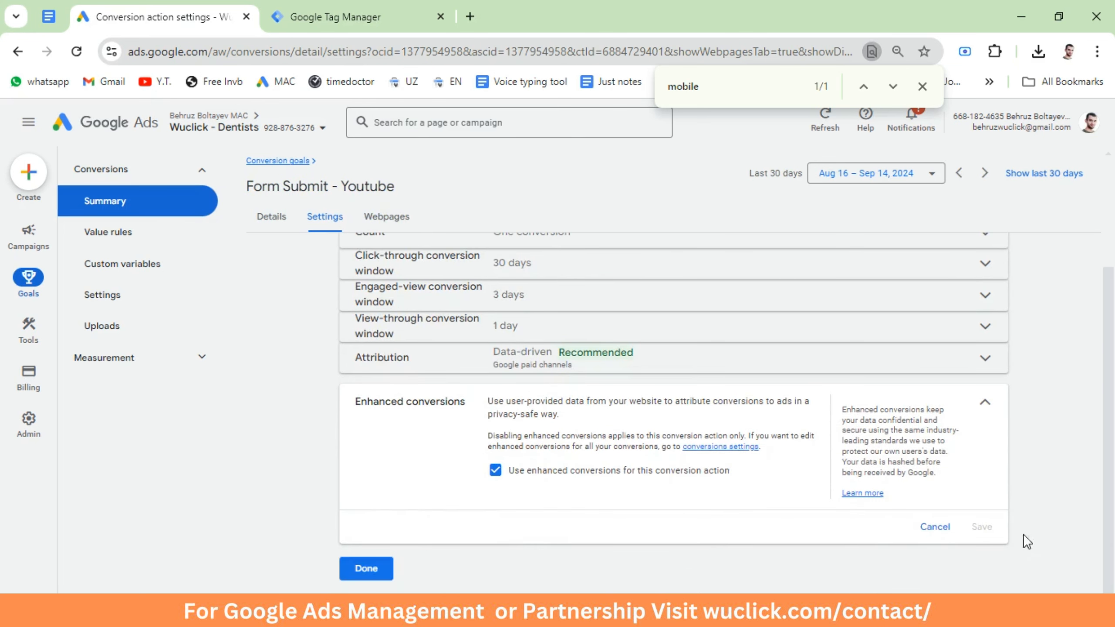
{"action": "left_click", "coordinate": [373, 570]}
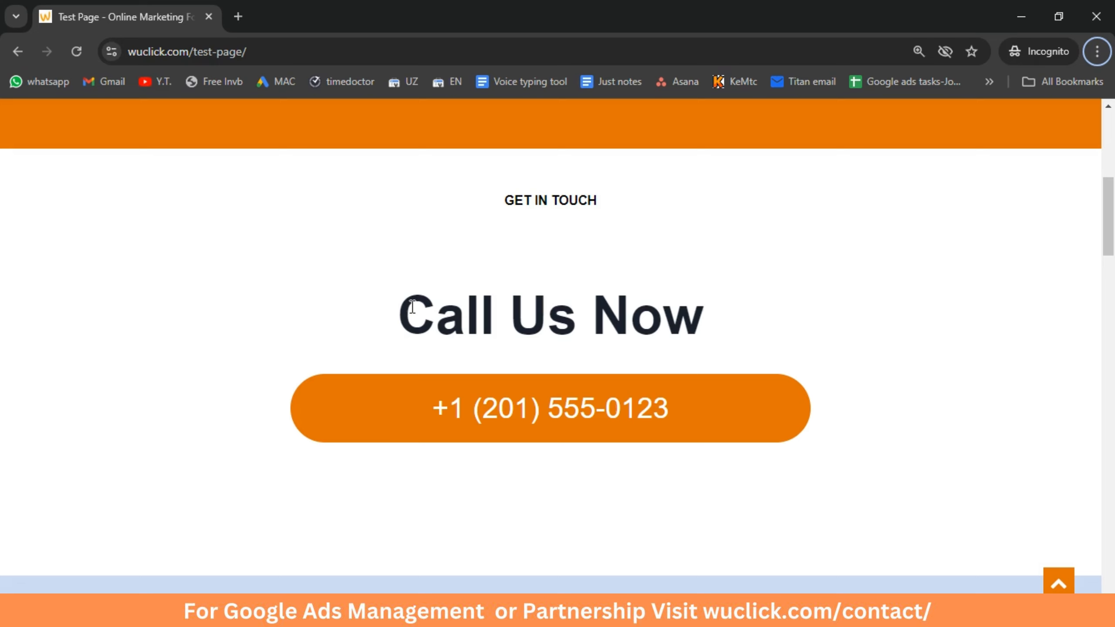
Step: Shrink the incognito test page window to a narrow size and highlight the phone number under "Call Us Now"
{"action": "double_click", "coordinate": [537, 8]}
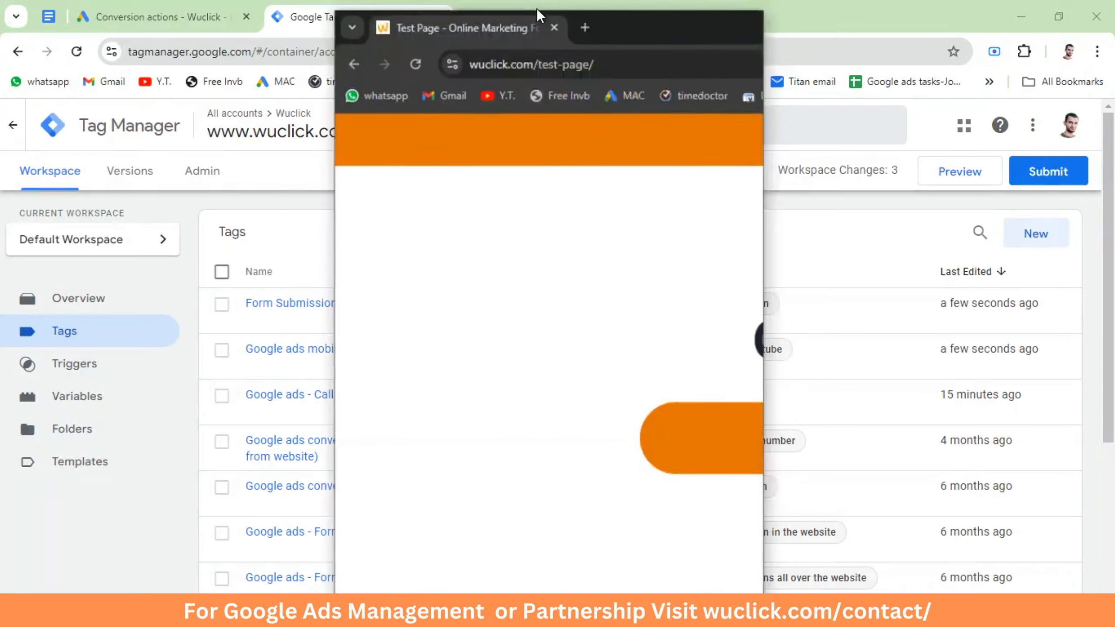
{"action": "scroll", "coordinate": [552, 391], "scroll_direction": "down", "scroll_amount": 5}
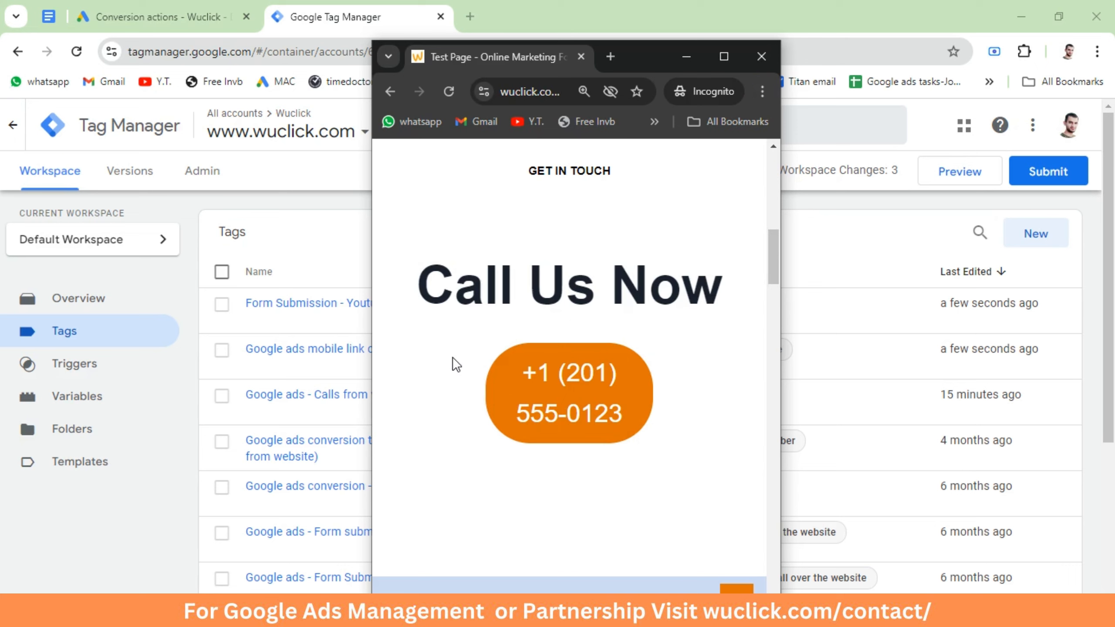
{"action": "left_click_drag", "start_coordinate": [533, 371], "coordinate": [629, 421]}
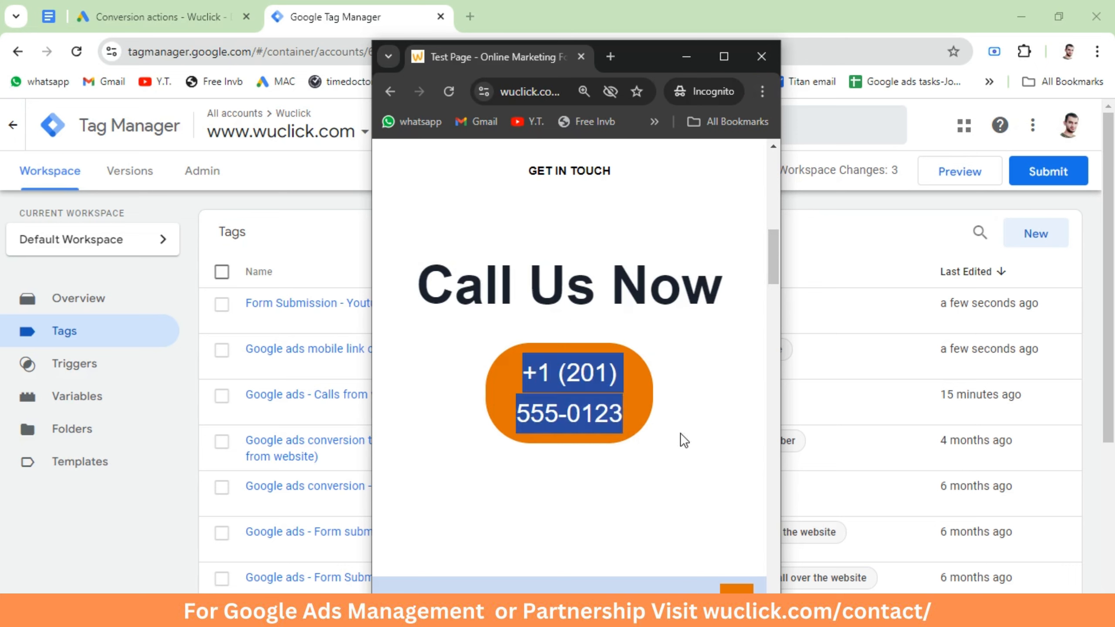